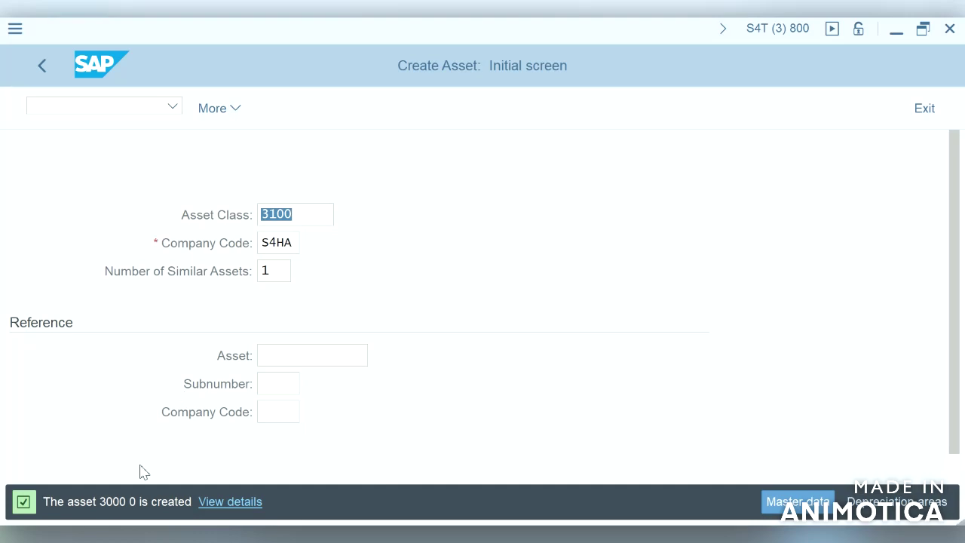
Open the details of the message about the asset creation, read them and close them.
click(238, 511)
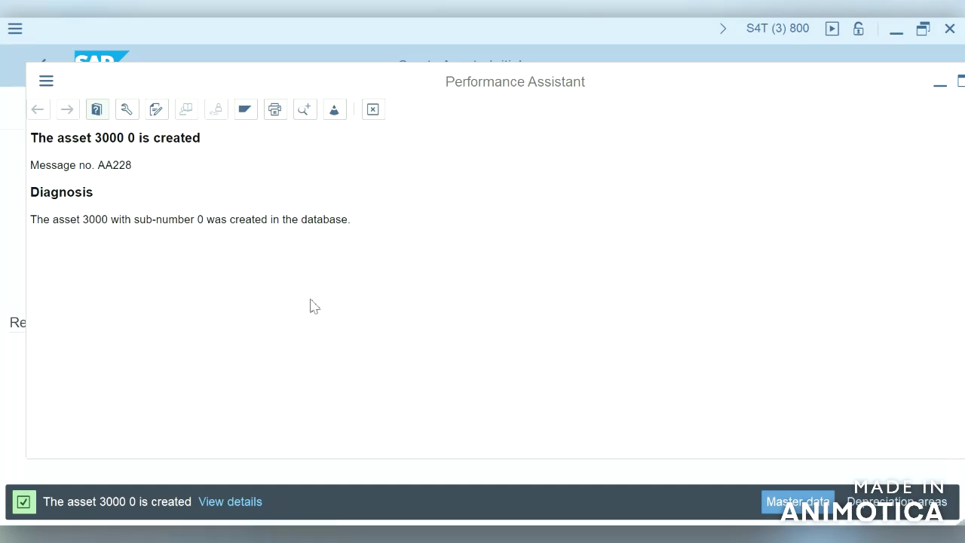
drag(575, 92, 480, 104)
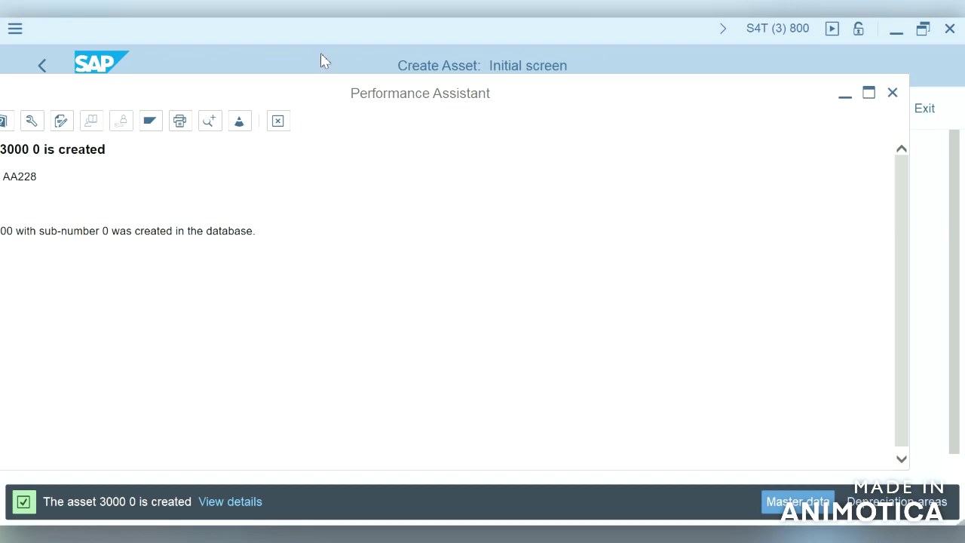
key(Escape)
Display the master data of company car asset 3000 using transaction AS03.
click(118, 106)
text(/nas02)
key(BackSpace)
text(3)
key(Return)
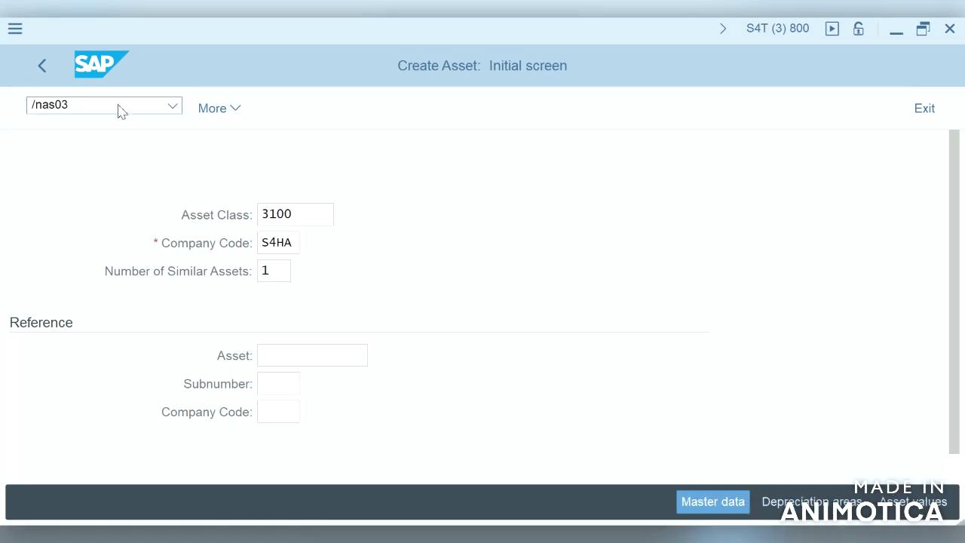
key(Return)
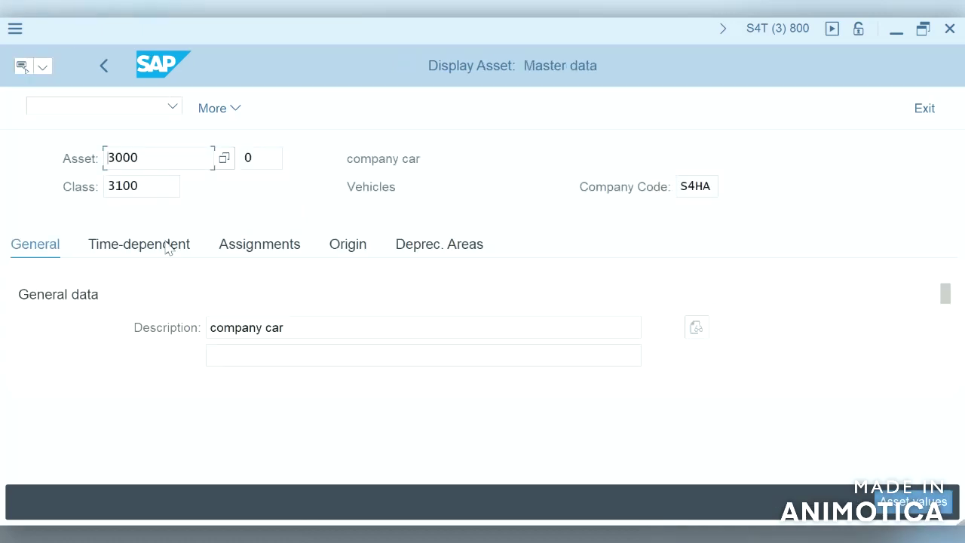
Examine the asset's time-dependent data, assignments and depreciation areas with their keys, useful lives and start dates, and exit the asset display.
click(168, 250)
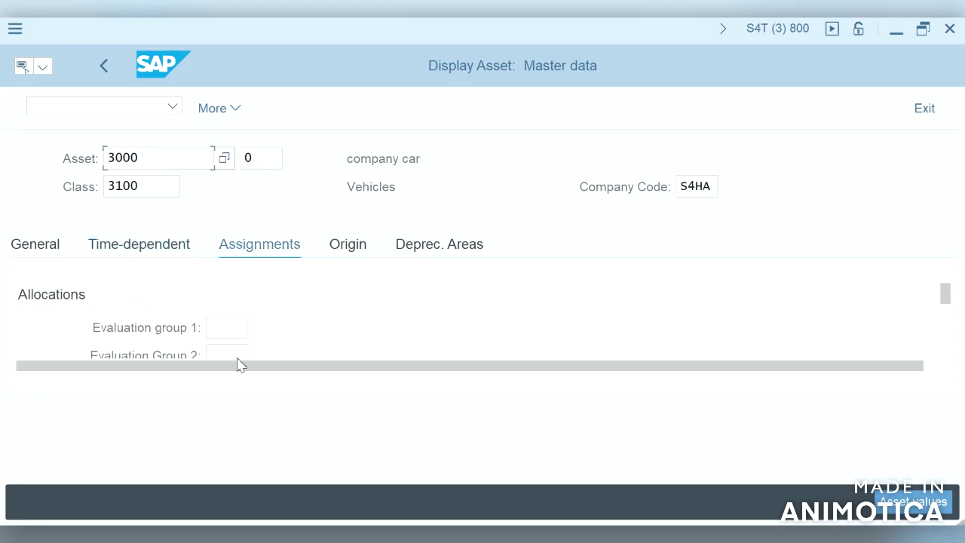
click(450, 245)
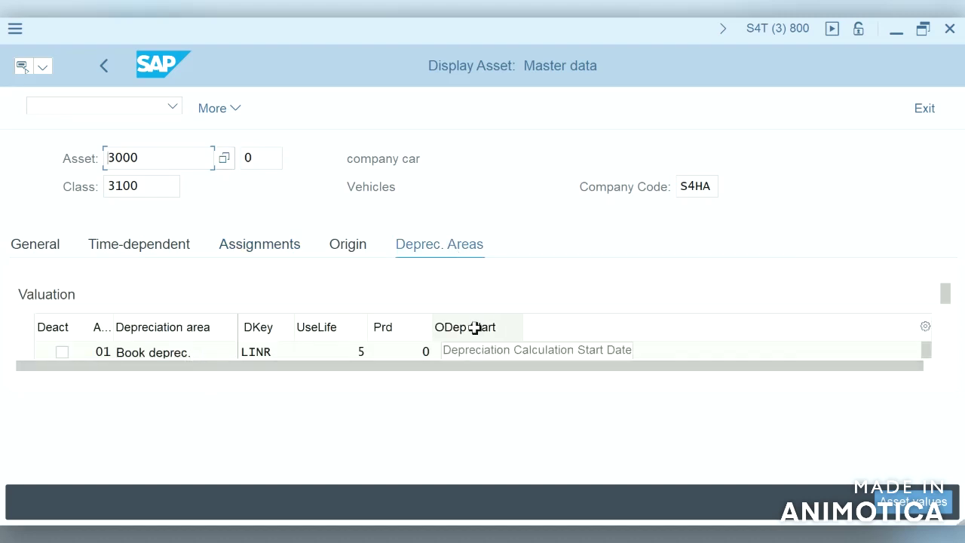
click(472, 352)
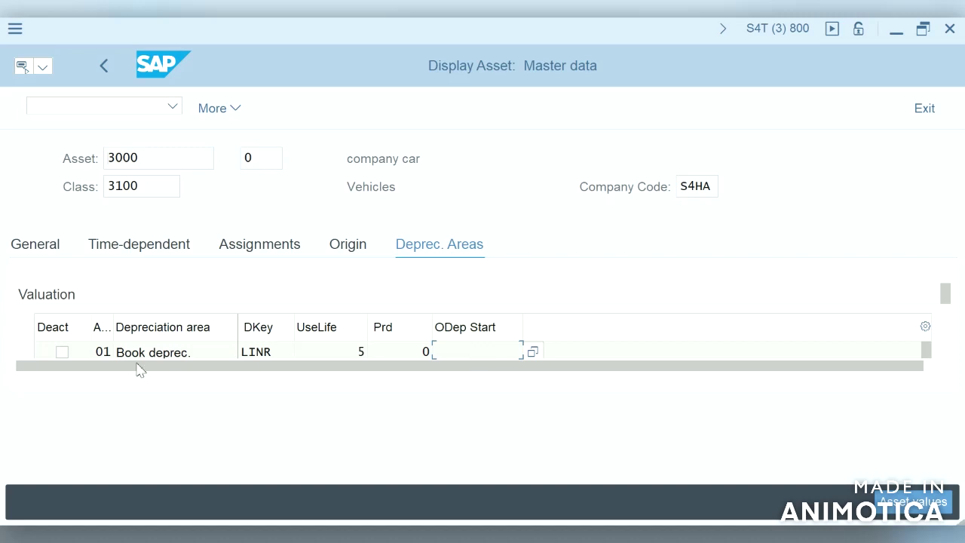
click(160, 355)
click(483, 351)
click(196, 354)
scroll(196, 354, down, 1)
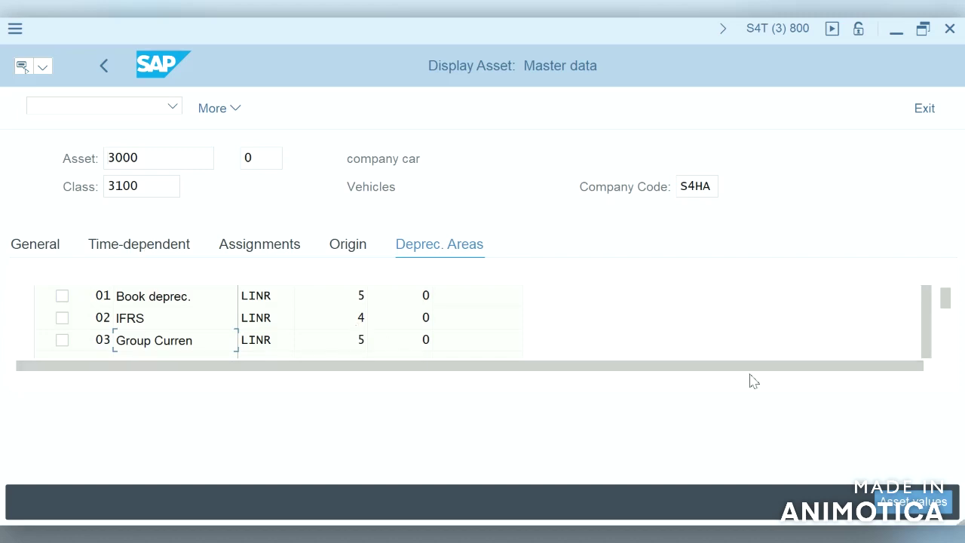
click(933, 113)
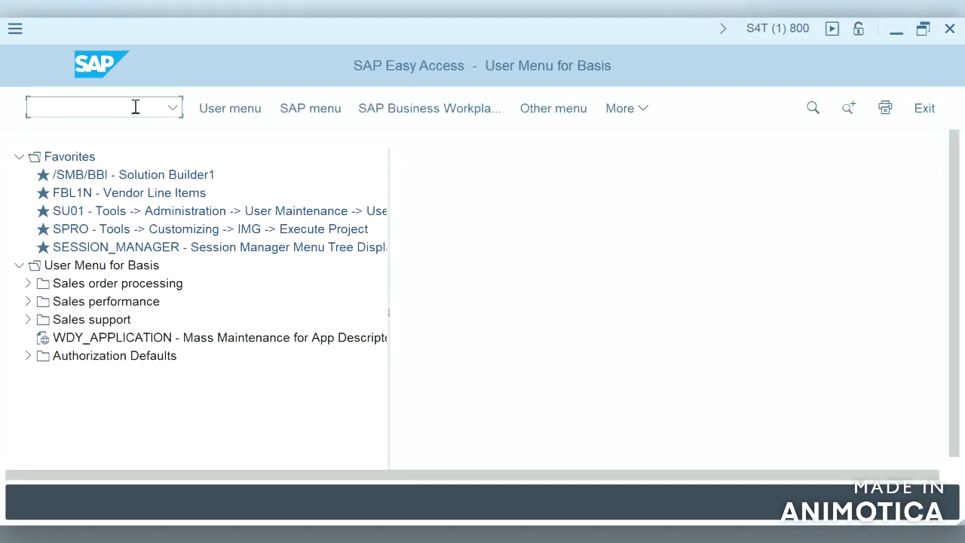
Start transaction F-90 for an acquisition from purchase with vendor and set the document date to 09.06.2021.
text(f-90)
key(Return)
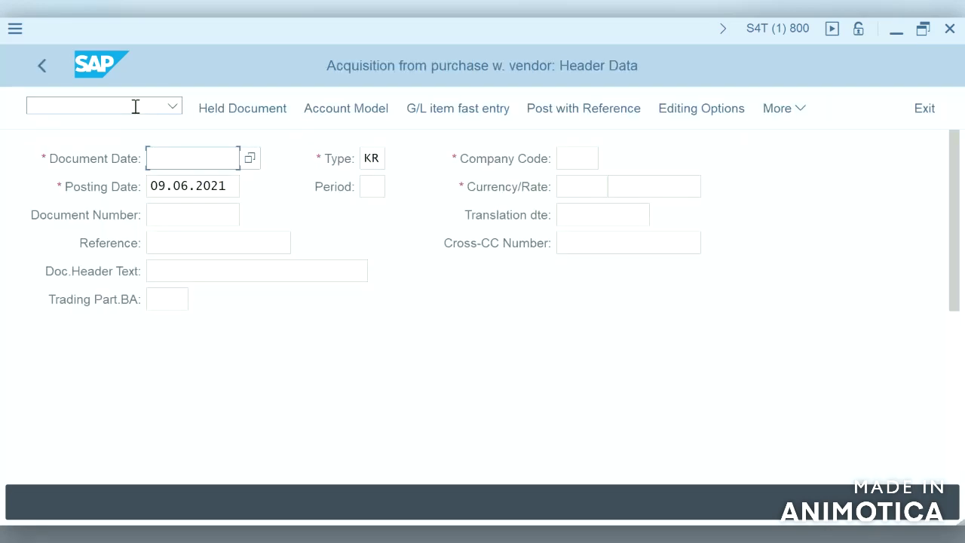
click(135, 106)
click(181, 166)
key(F4)
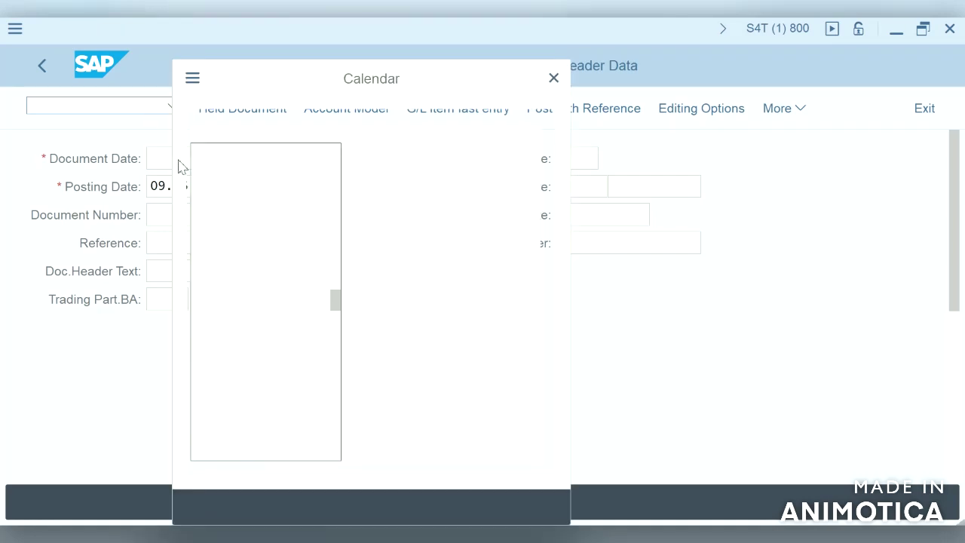
double_click(252, 287)
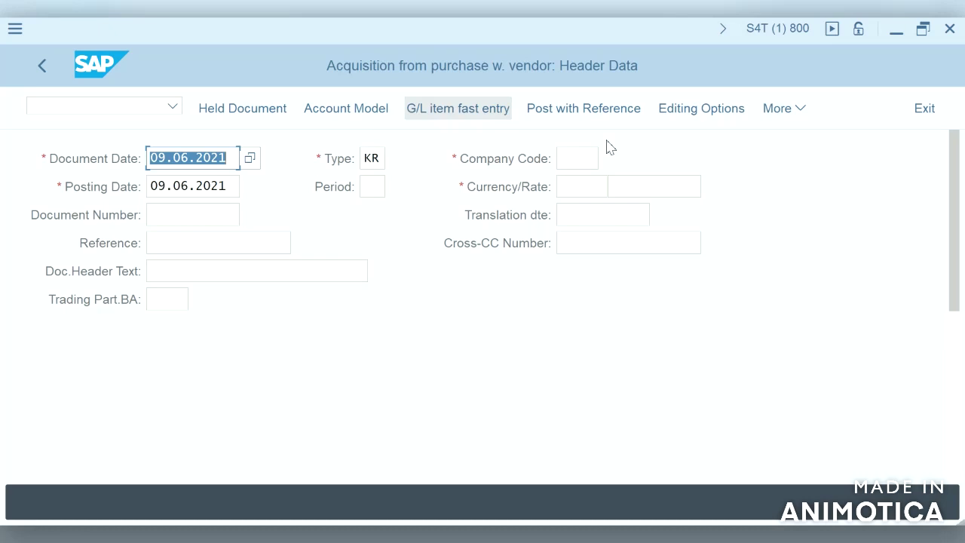
Set the document's company code to S4HA and its currency to INR.
click(592, 161)
text(s4HA)
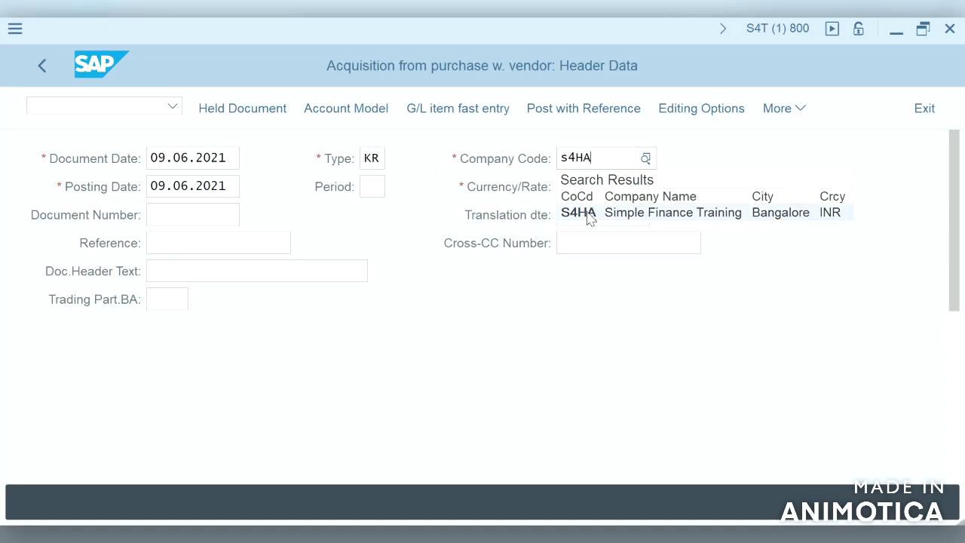
click(586, 215)
click(587, 188)
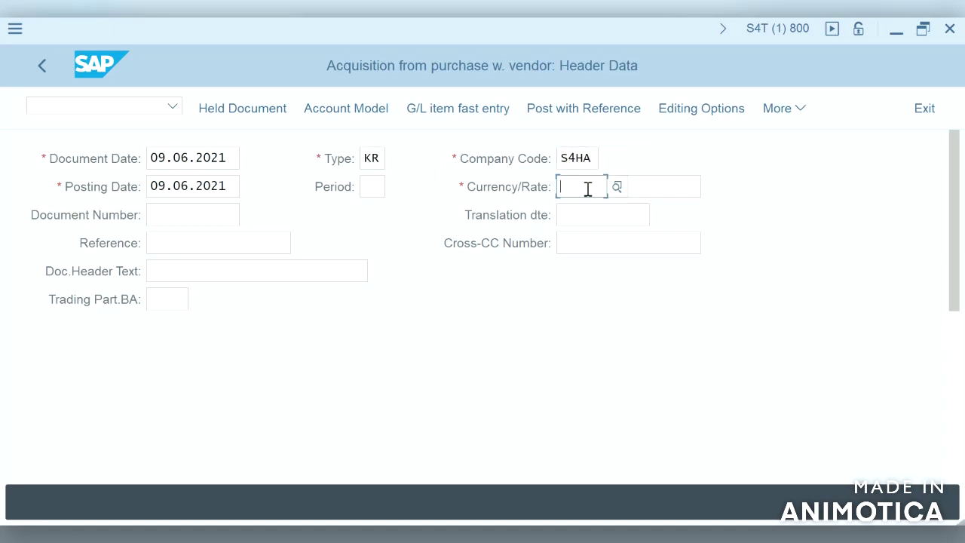
text(INR)
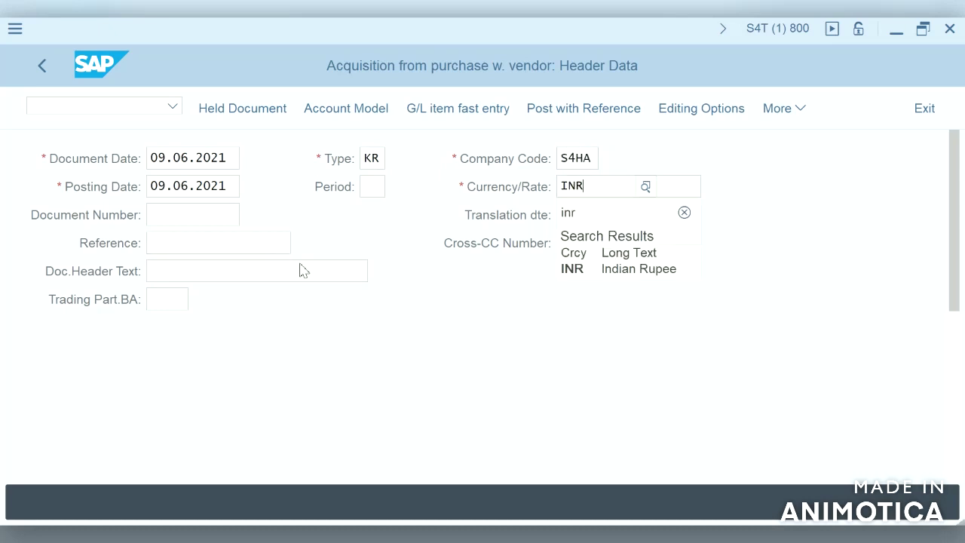
click(576, 275)
key(Return)
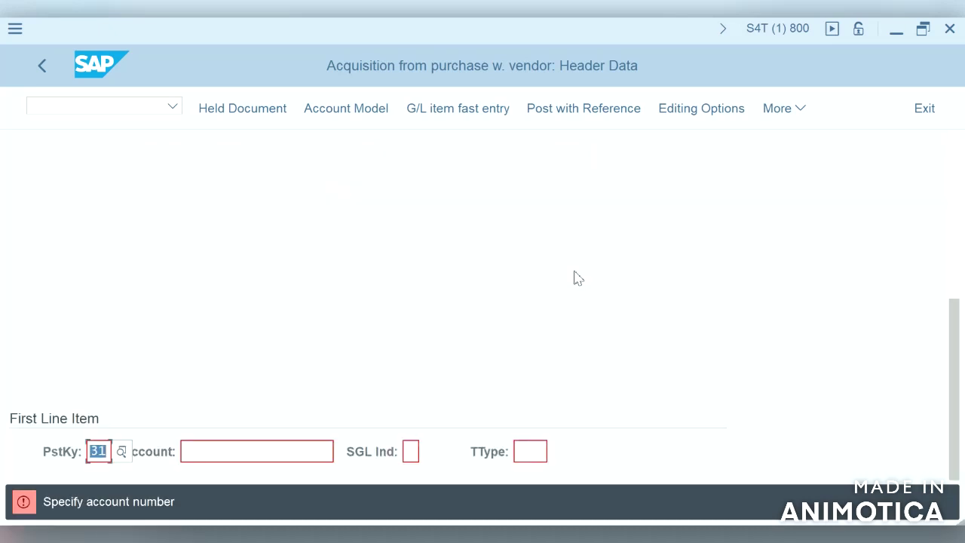
Choose the Bangalore vendor as the first line item's account via the supplier search by country/company code, and set the invoice amount to 5,000 INR.
click(243, 455)
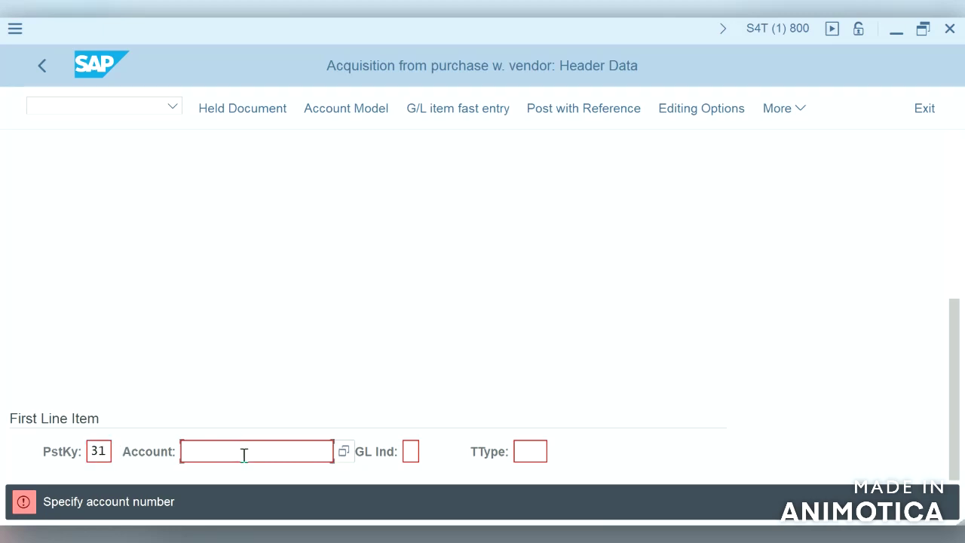
click(341, 456)
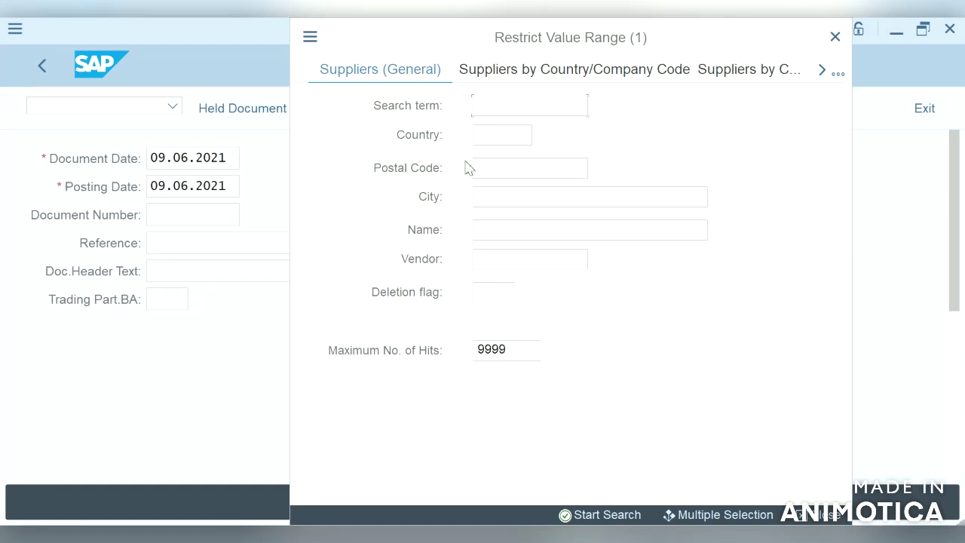
click(580, 75)
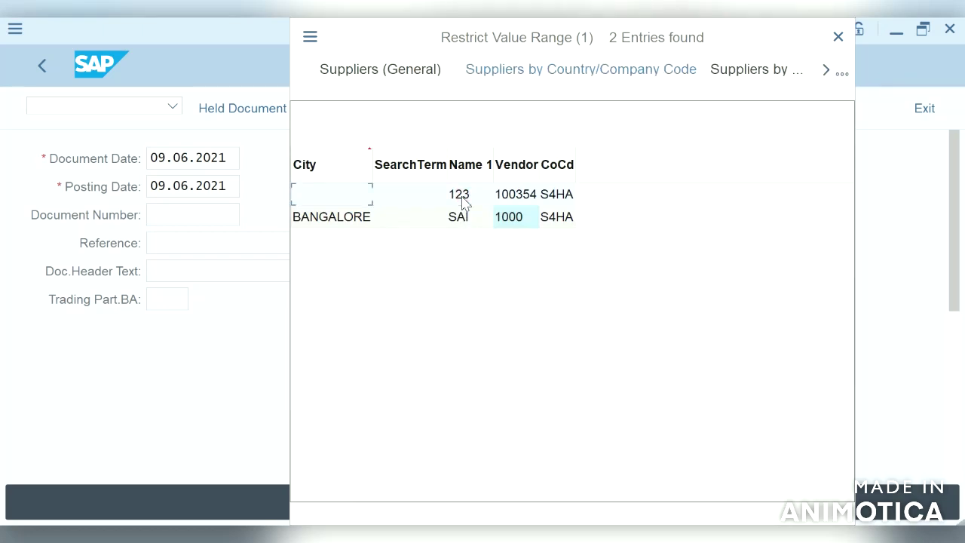
click(461, 198)
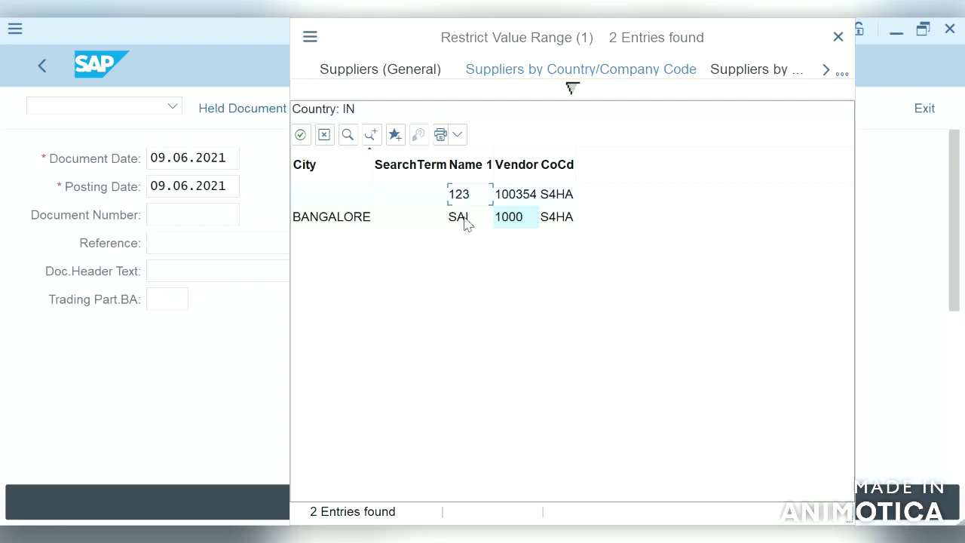
click(527, 198)
double_click(513, 218)
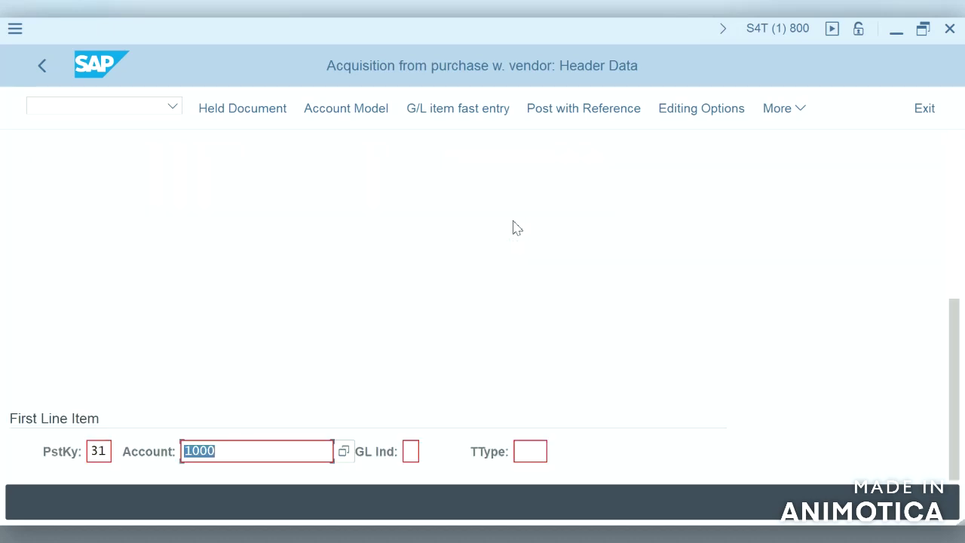
key(Return)
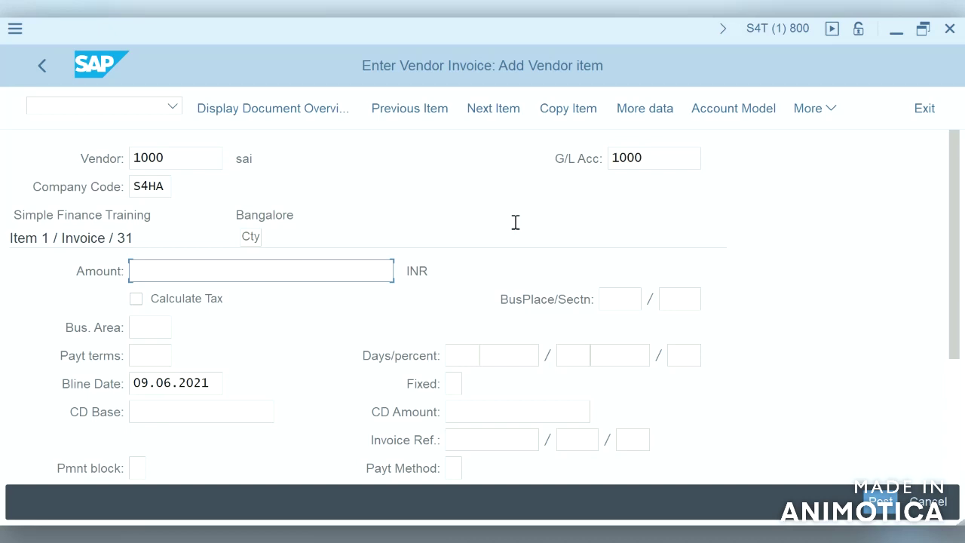
text(5000)
key(Return)
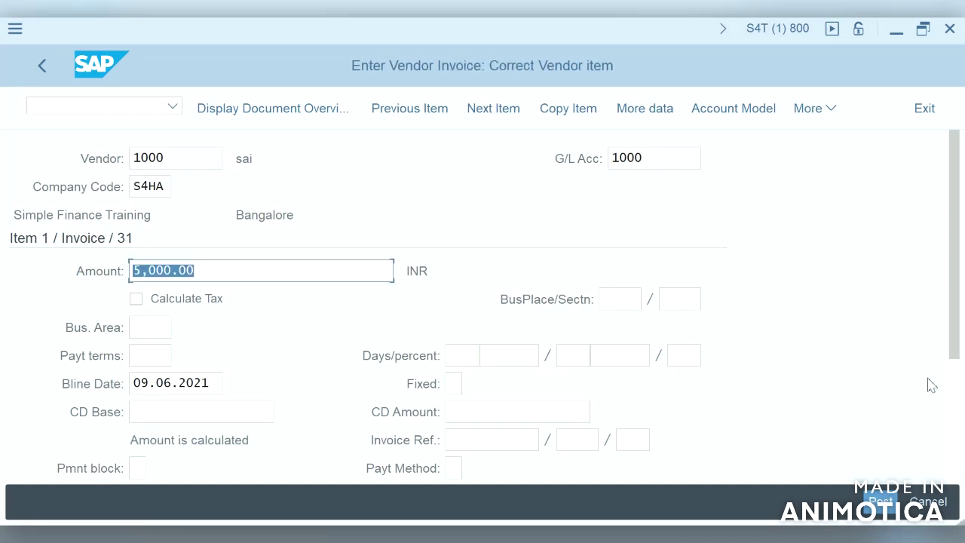
Set the next line item's posting key to 70 and choose the company car asset 3000-0 as its account.
click(956, 399)
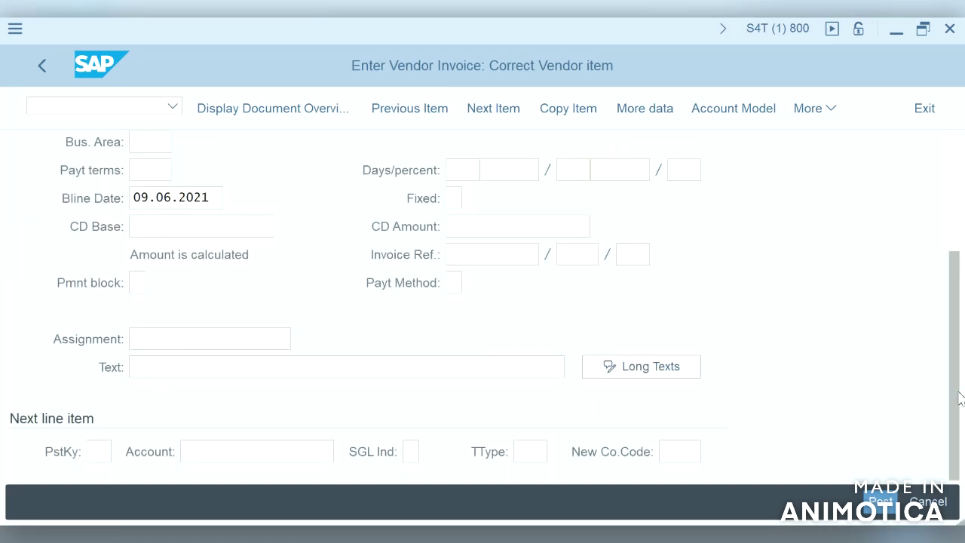
click(107, 451)
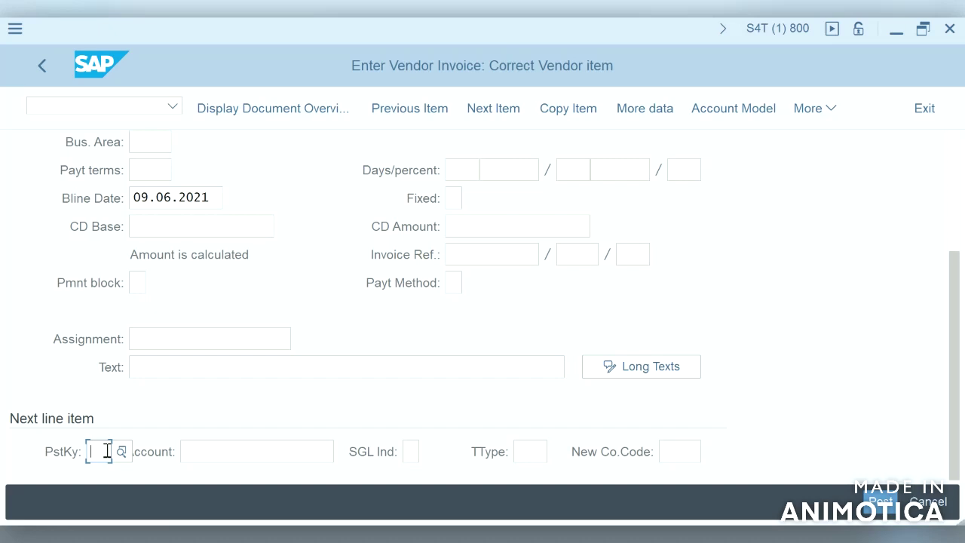
text(7)
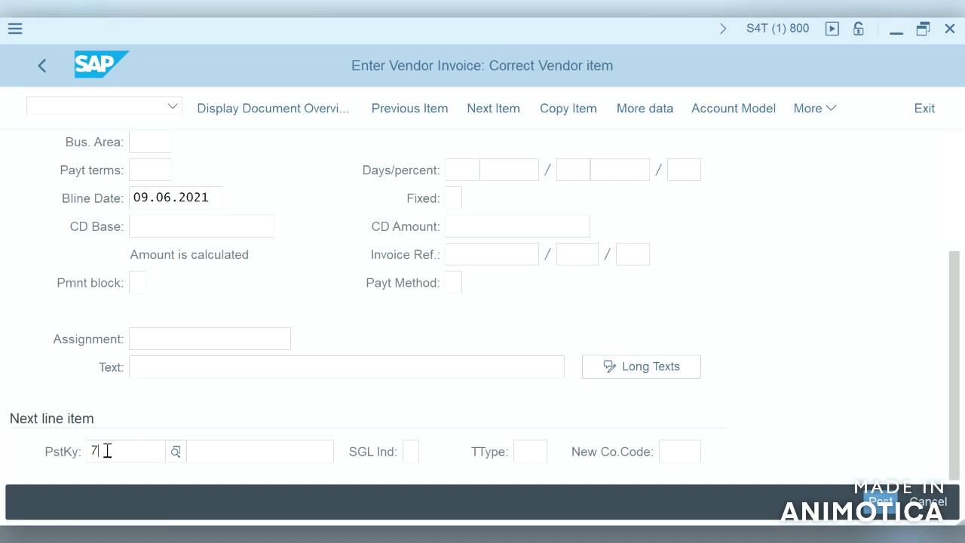
text(0)
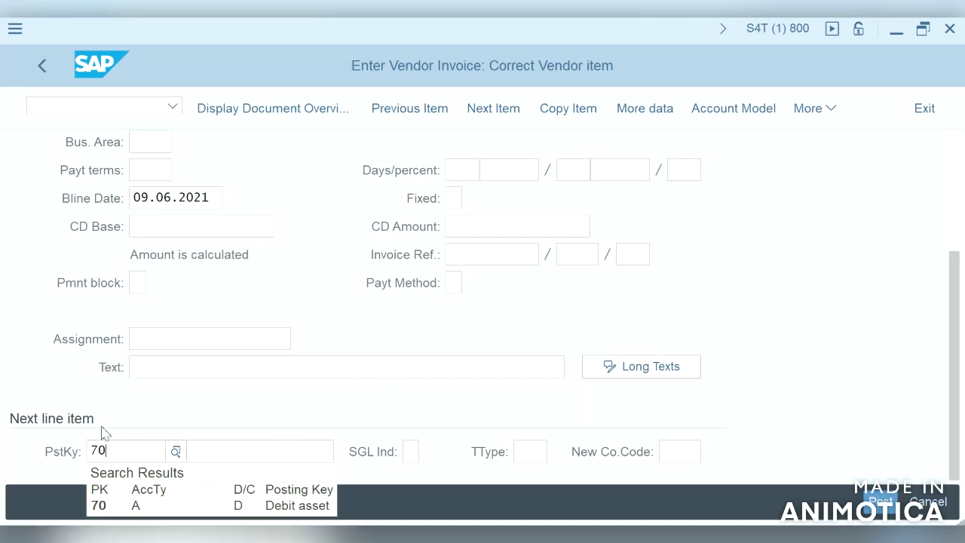
click(238, 456)
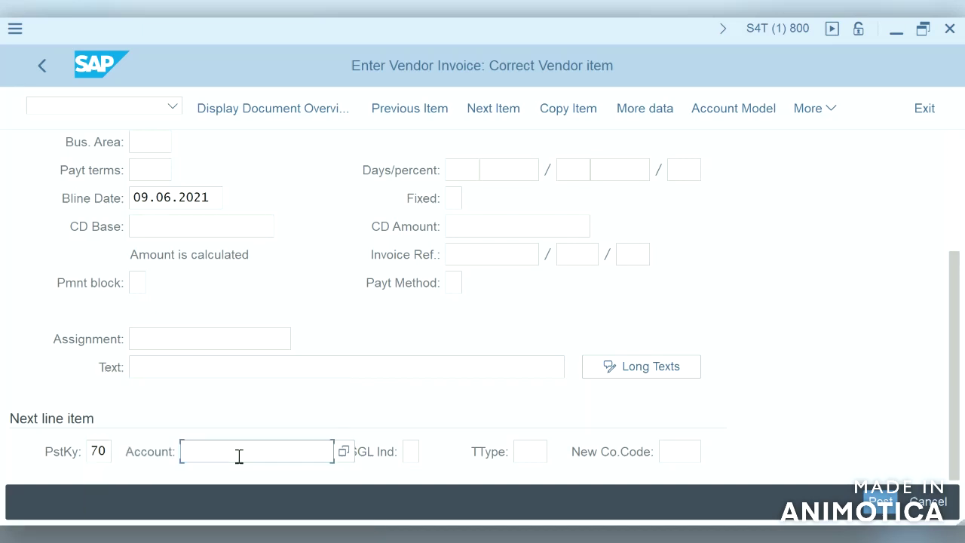
click(344, 452)
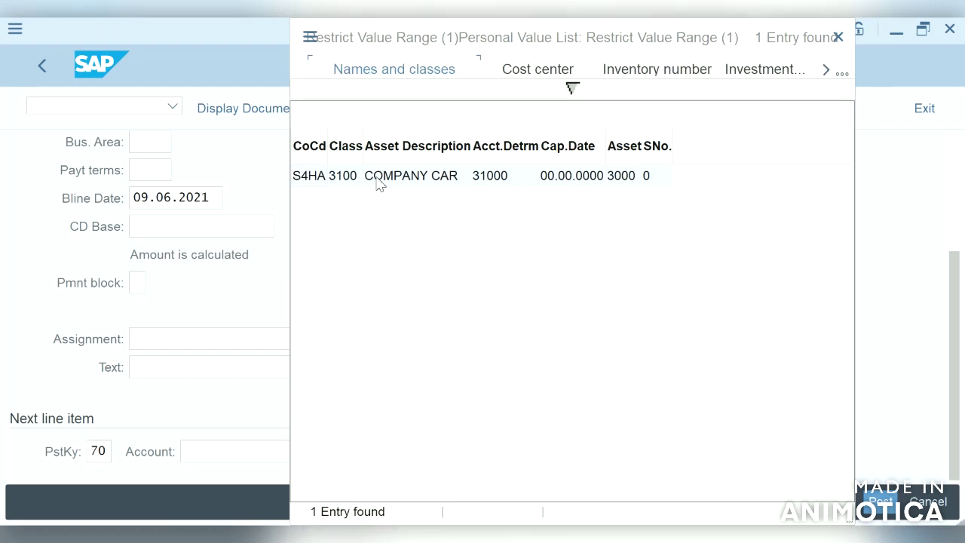
double_click(436, 185)
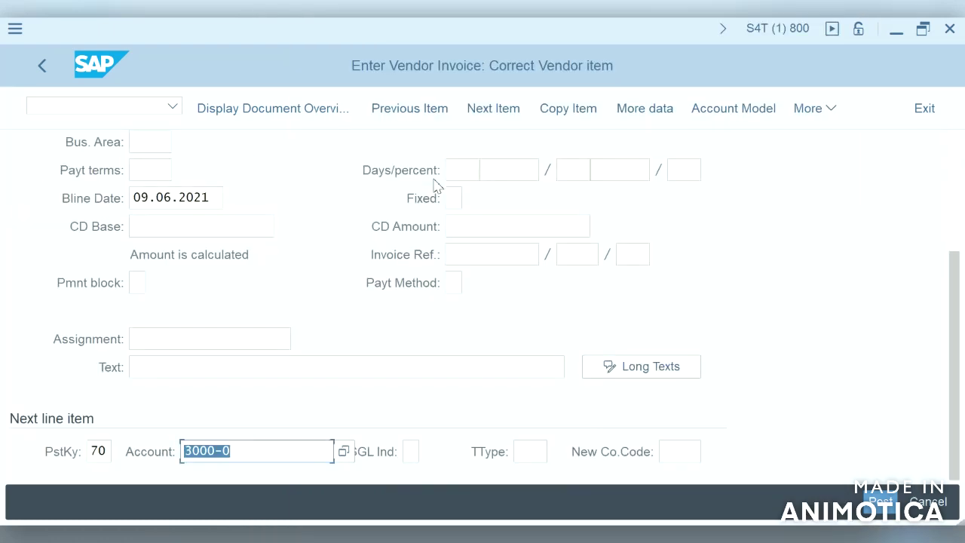
Set the asset line item's transaction type to 100, External asset acquisition.
click(533, 449)
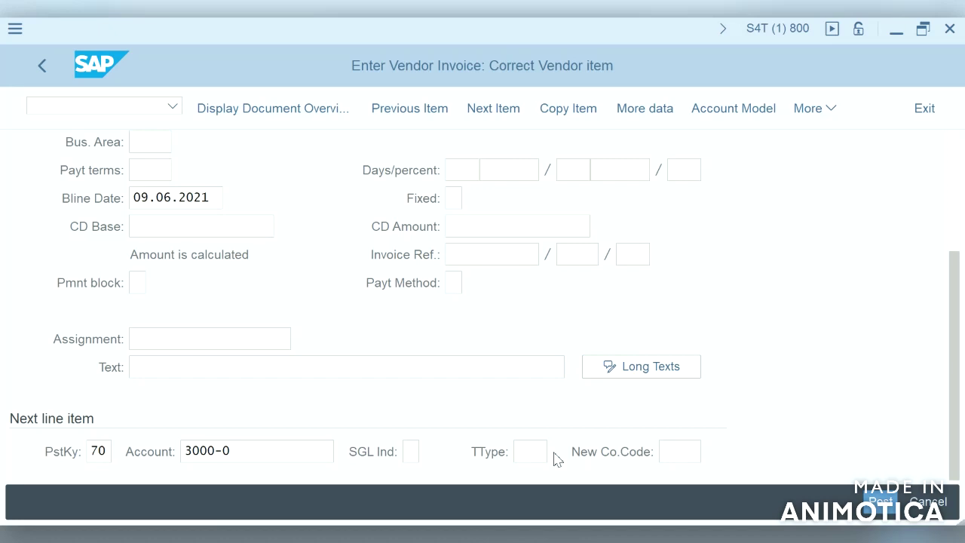
click(554, 453)
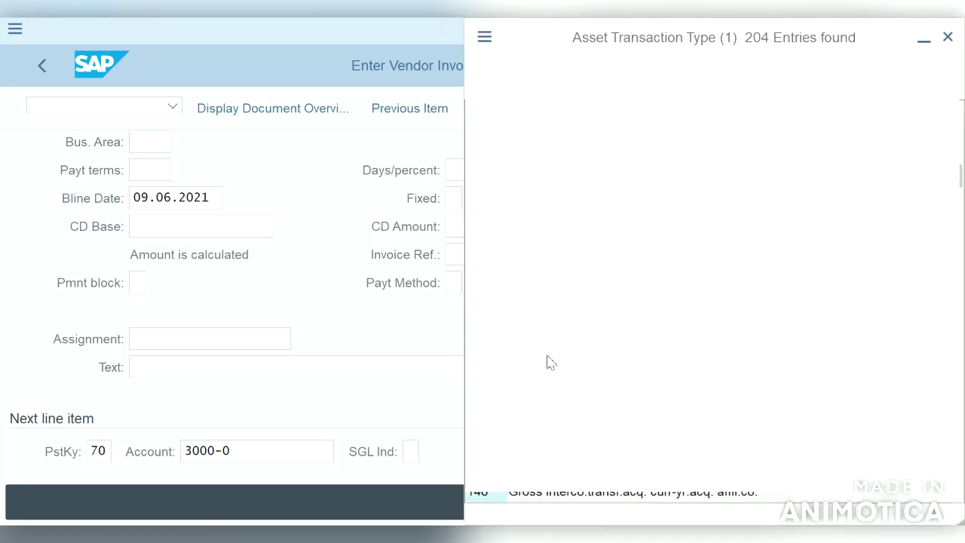
click(488, 176)
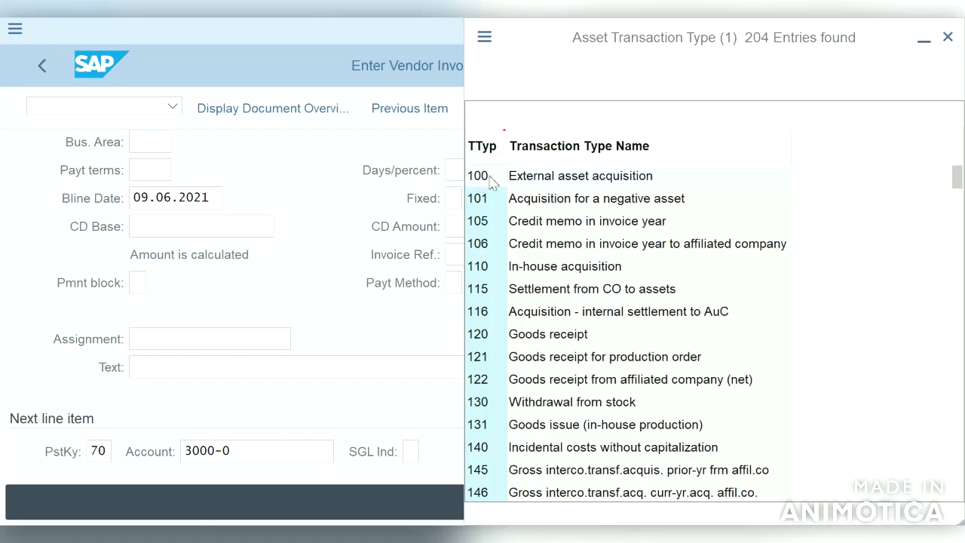
double_click(490, 181)
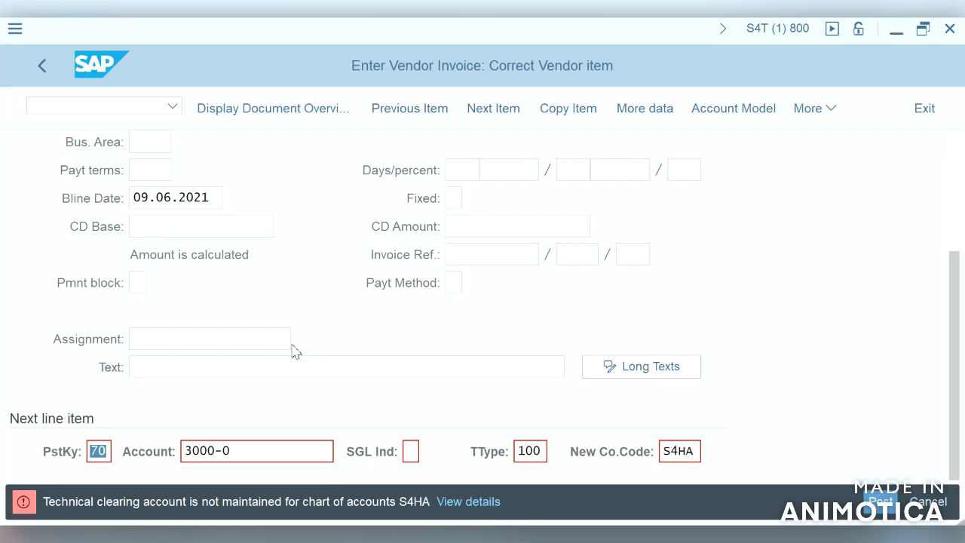
Leave the vendor invoice and open central G/L account maintenance with transaction FS00.
click(142, 106)
text(/n)
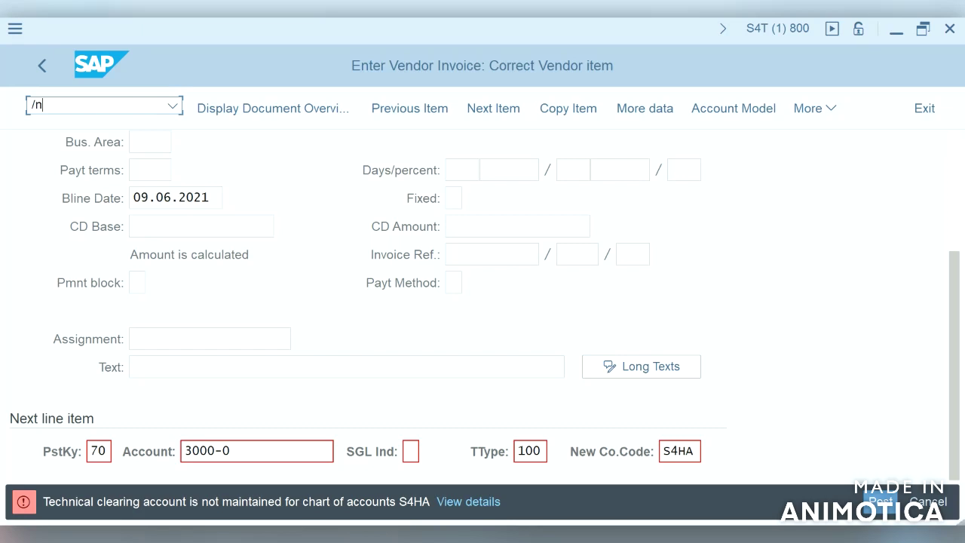
text(fss)
key(BackSpace)
text(00)
key(Return)
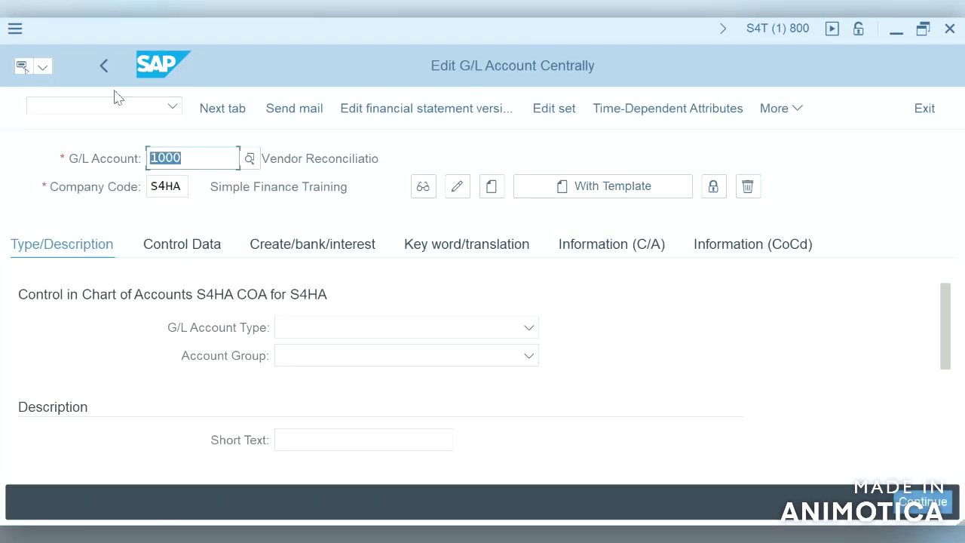
Start creating G/L account 2001 in company code S4HA.
key(BackSpace)
text(2)
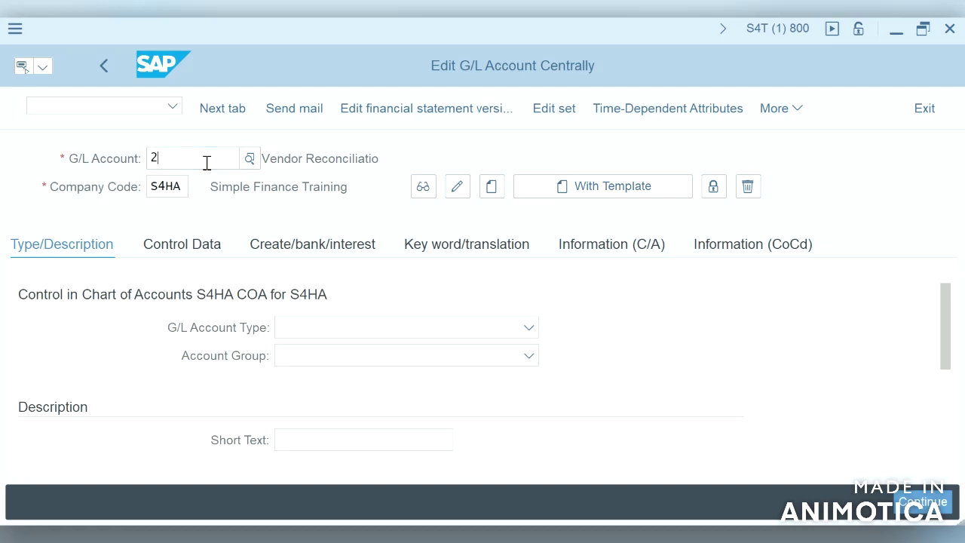
text(000)
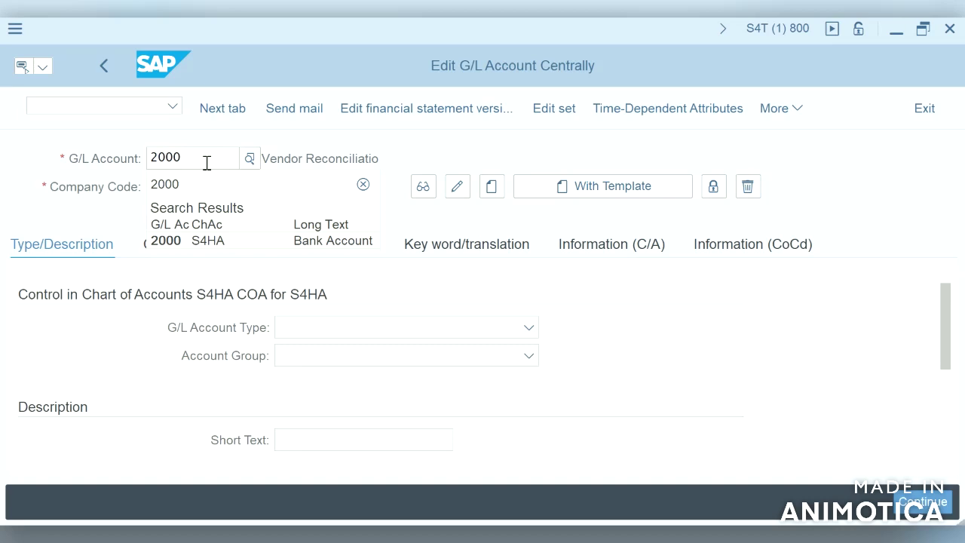
key(BackSpace)
text(1)
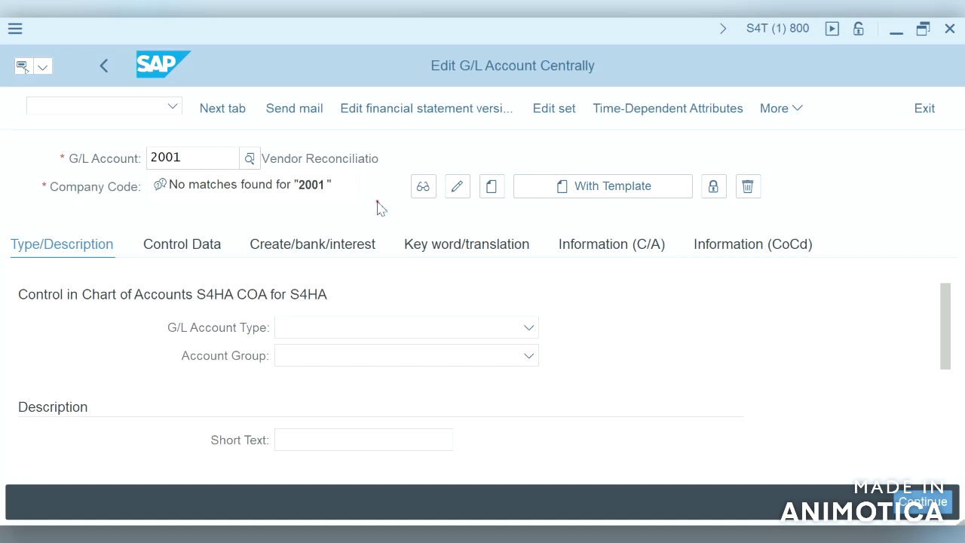
key(Return)
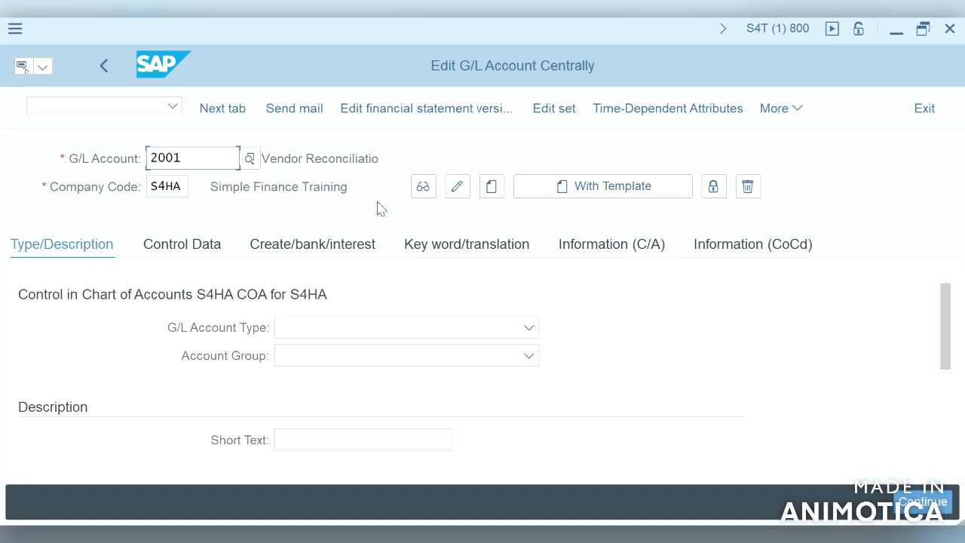
click(492, 189)
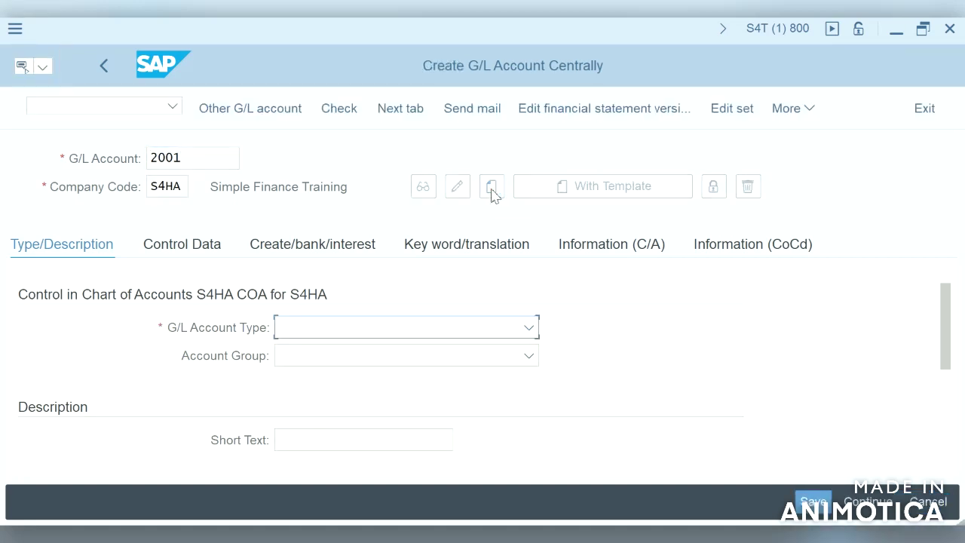
Set the new account's G/L account type to Balance Sheet Account and its account group to Balance Sheet.
click(529, 327)
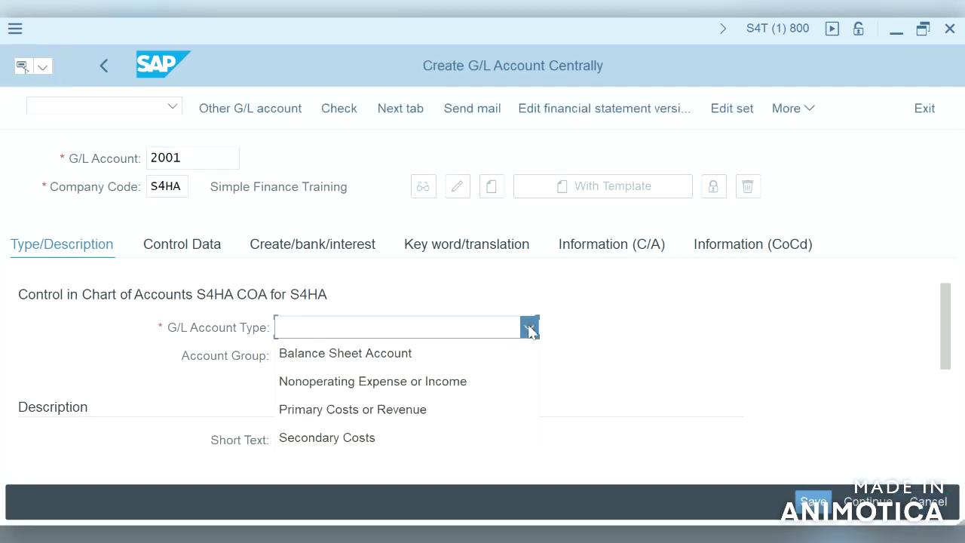
click(390, 355)
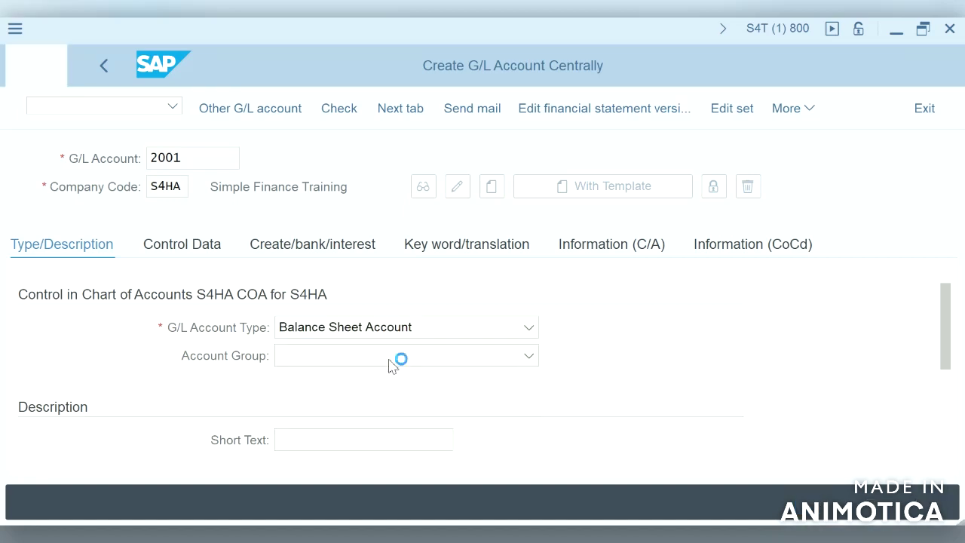
click(529, 358)
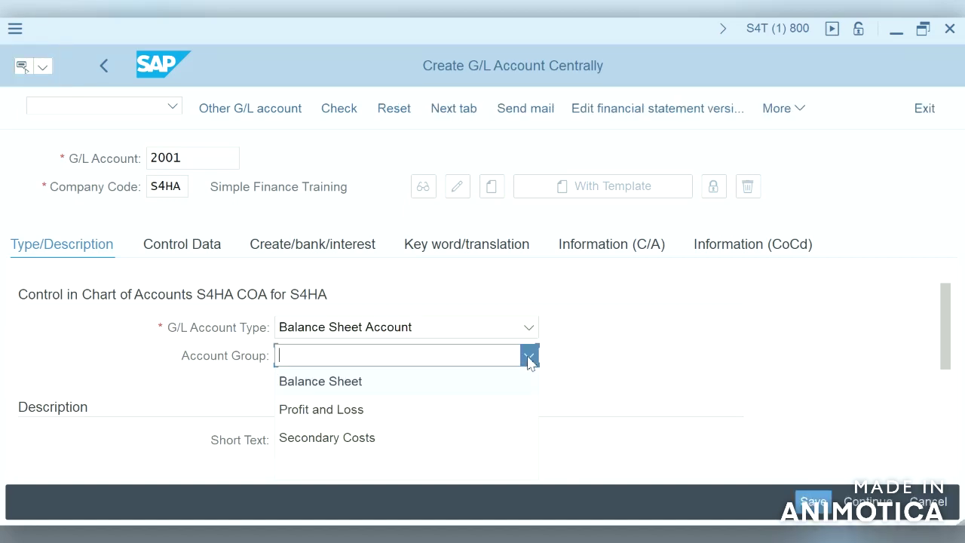
click(420, 386)
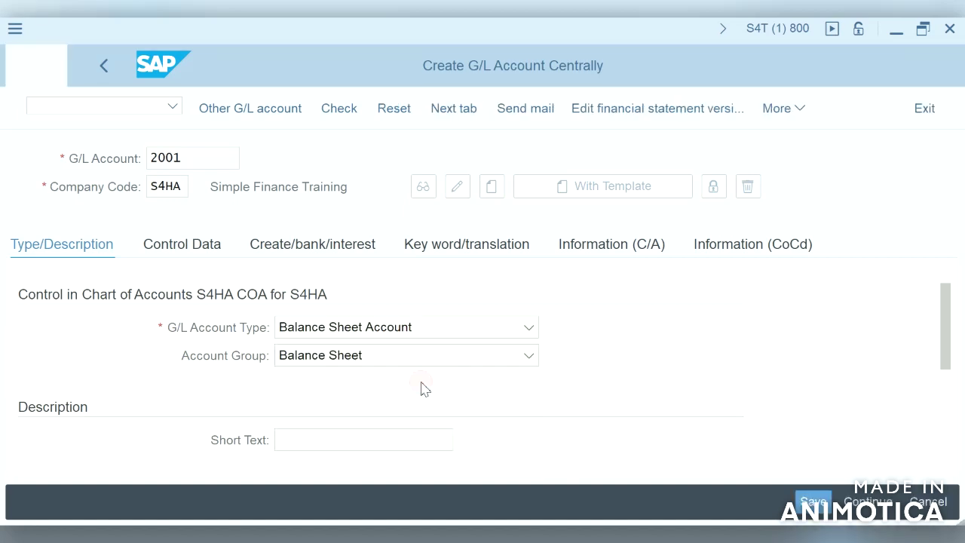
Enter "Technical clrg A/c" as the short text of the new G/L account.
click(405, 439)
text(Technic)
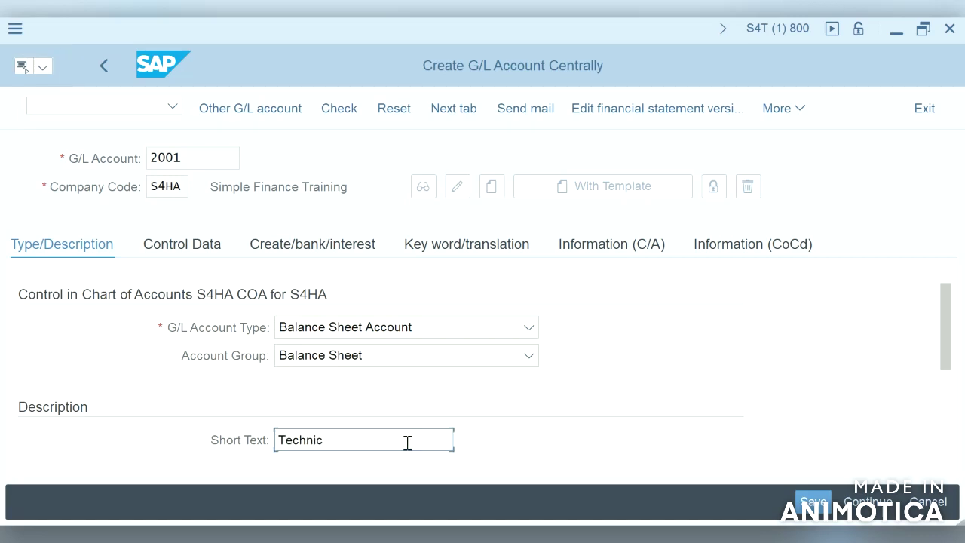
text(al clrg Accou)
key(BackSpace)
key(BackSpace)
key(BackSpace)
key(BackSpace)
text(/c)
In the control data, make the new G/L account a reconciliation account for Assets.
click(204, 246)
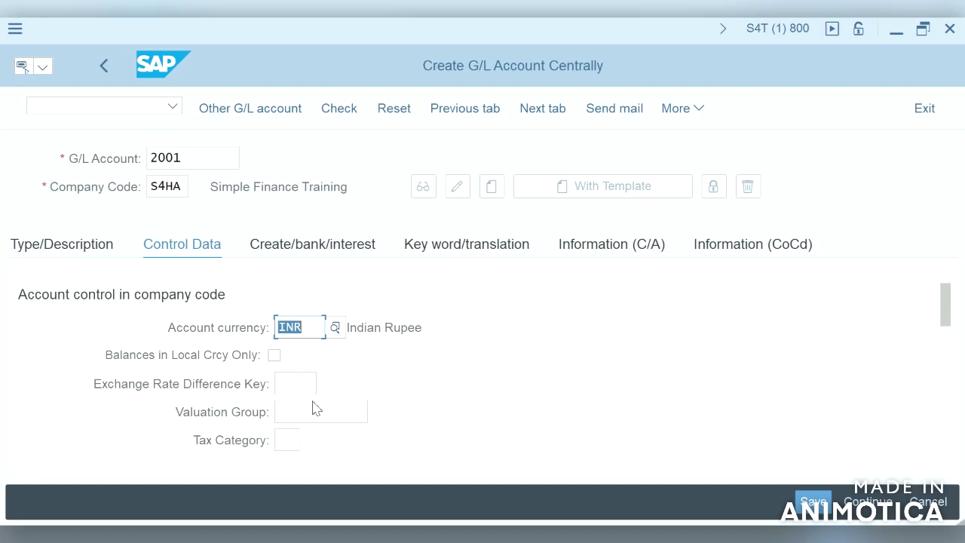
click(947, 381)
click(486, 328)
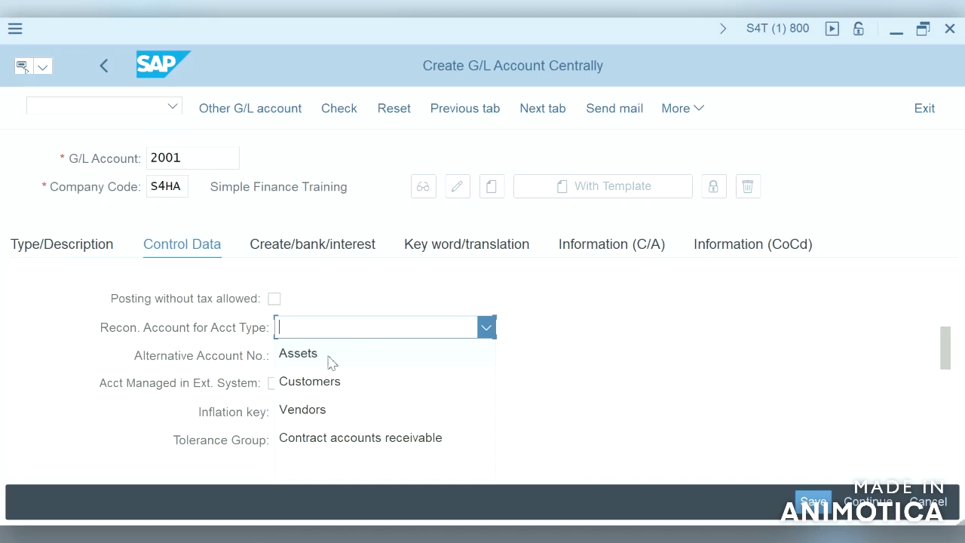
click(330, 355)
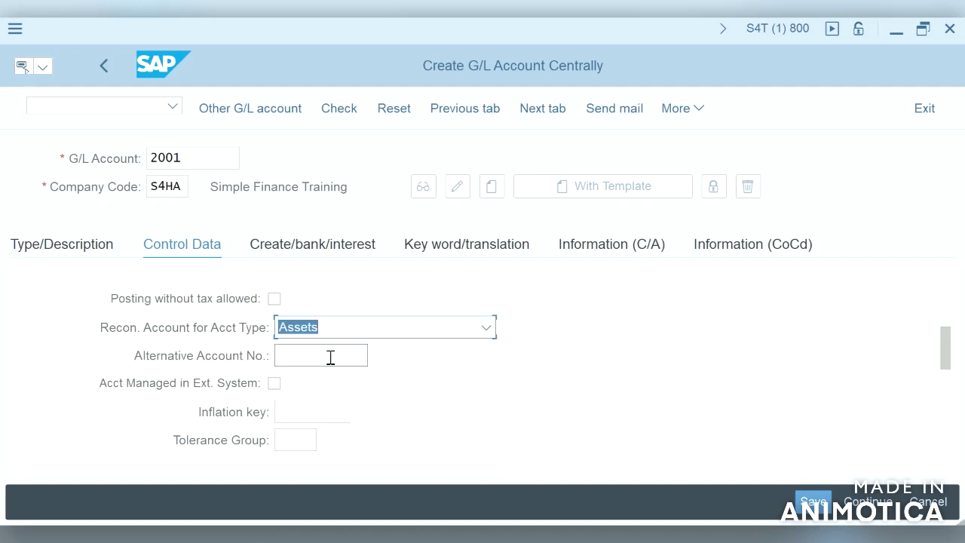
Assign field status group G067, Reconciliation accounts, to the new G/L account and save it.
click(320, 246)
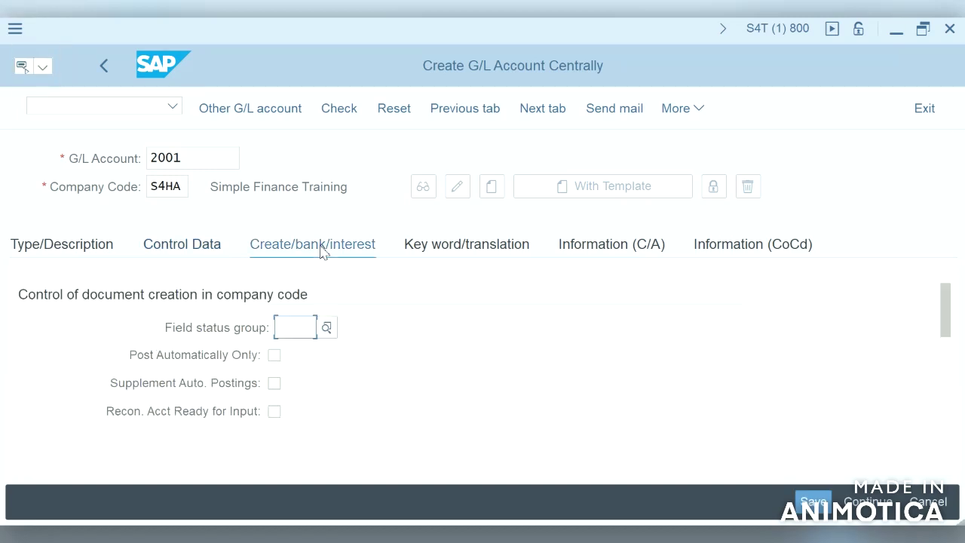
click(327, 328)
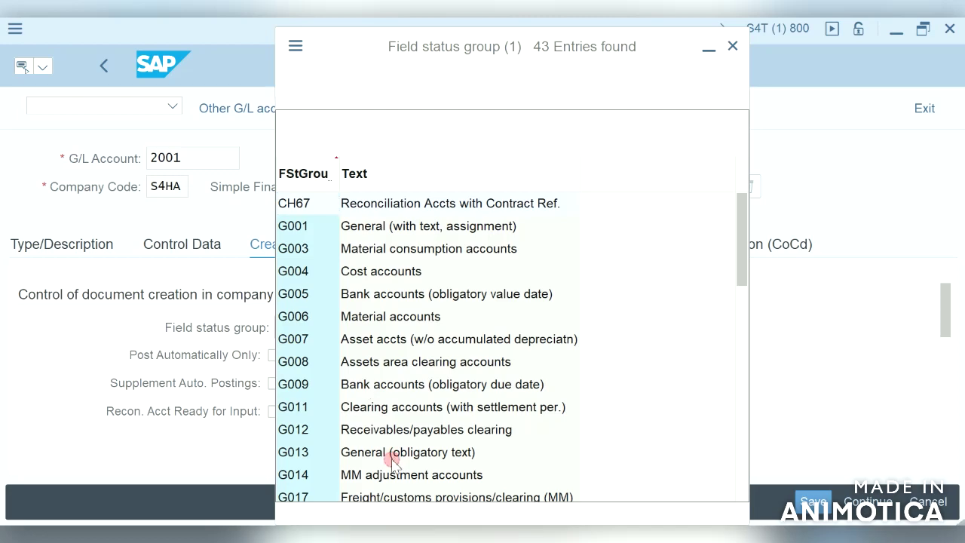
scroll(393, 462, down, 2)
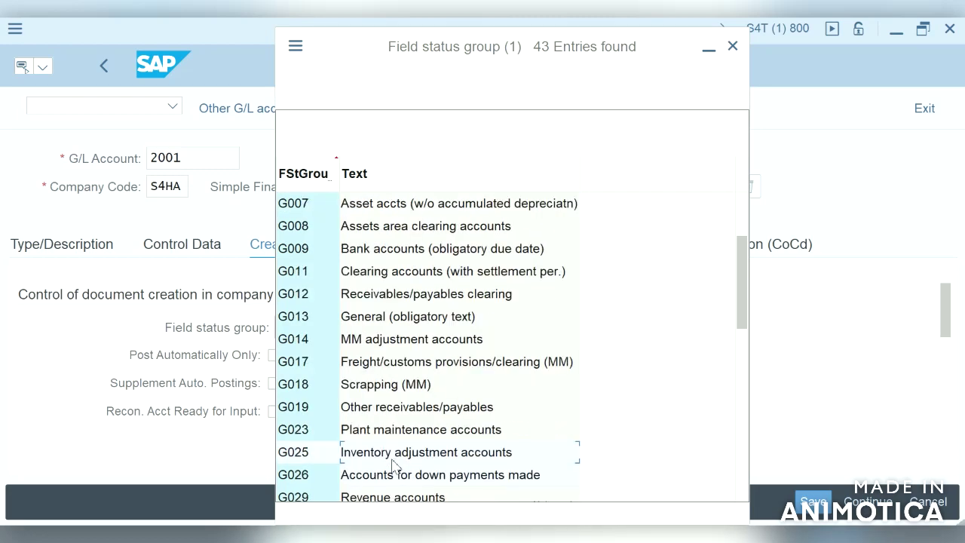
scroll(393, 462, down, 4)
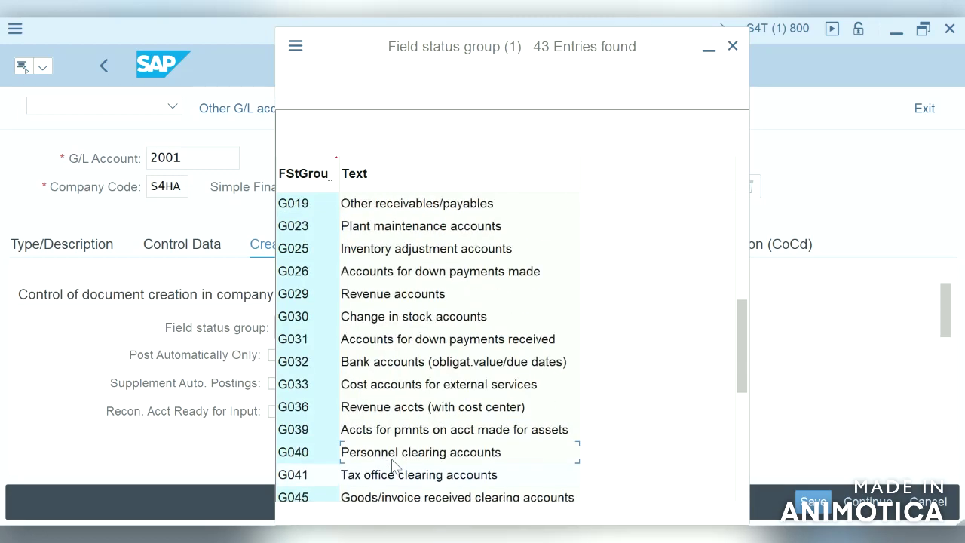
scroll(393, 462, down, 2)
scroll(393, 462, down, 2)
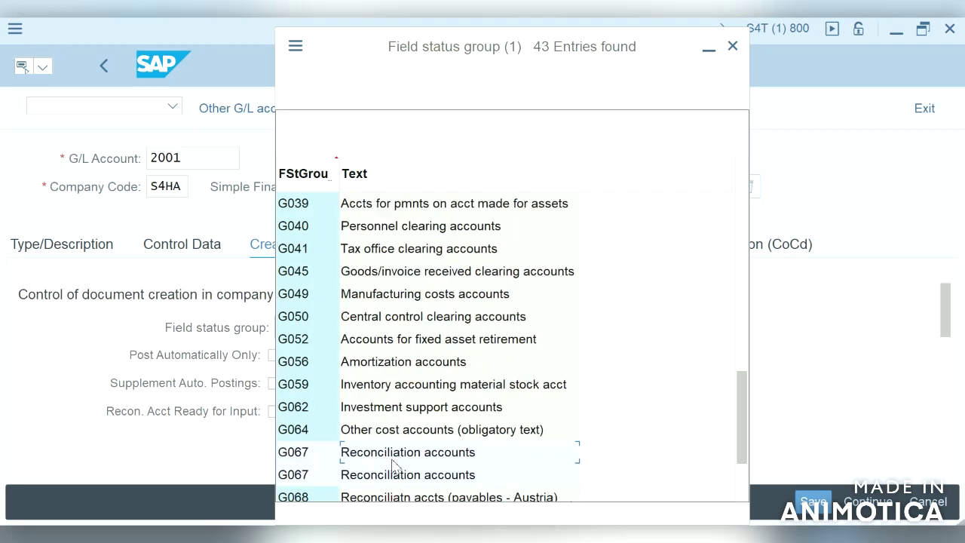
click(391, 431)
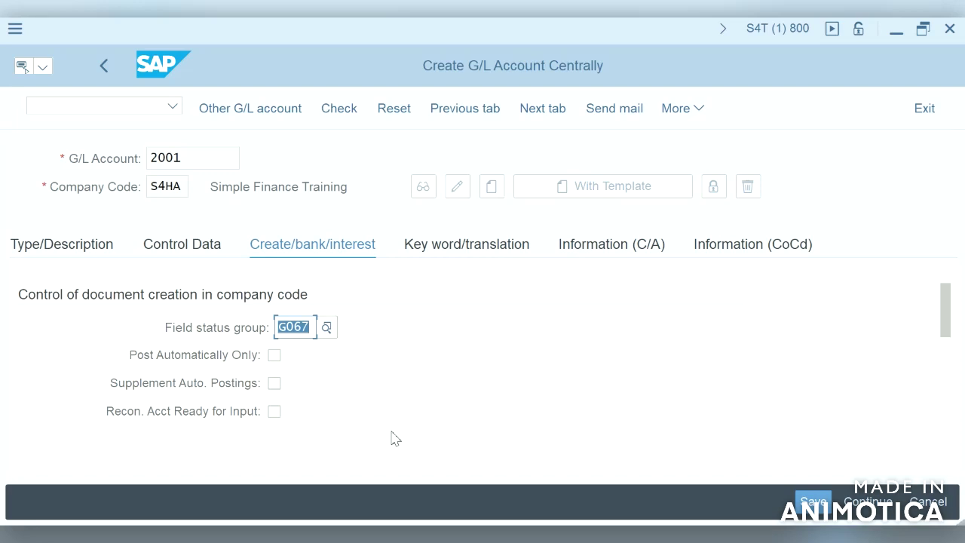
click(812, 501)
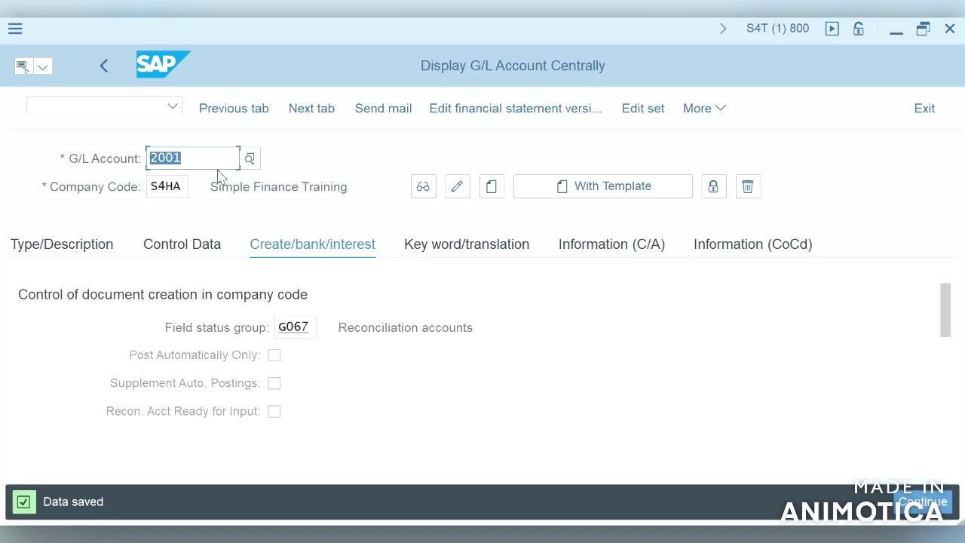
Open the IMG activity Define Technical Clearing Account for Integrated Asset Acquisition under Asset Accounting's general ledger integration.
click(135, 105)
text(/n)
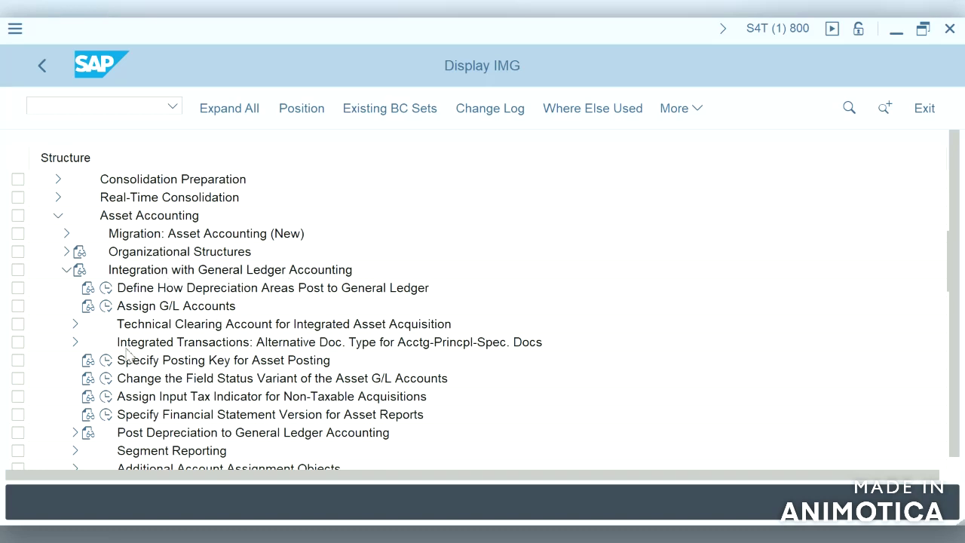
click(76, 324)
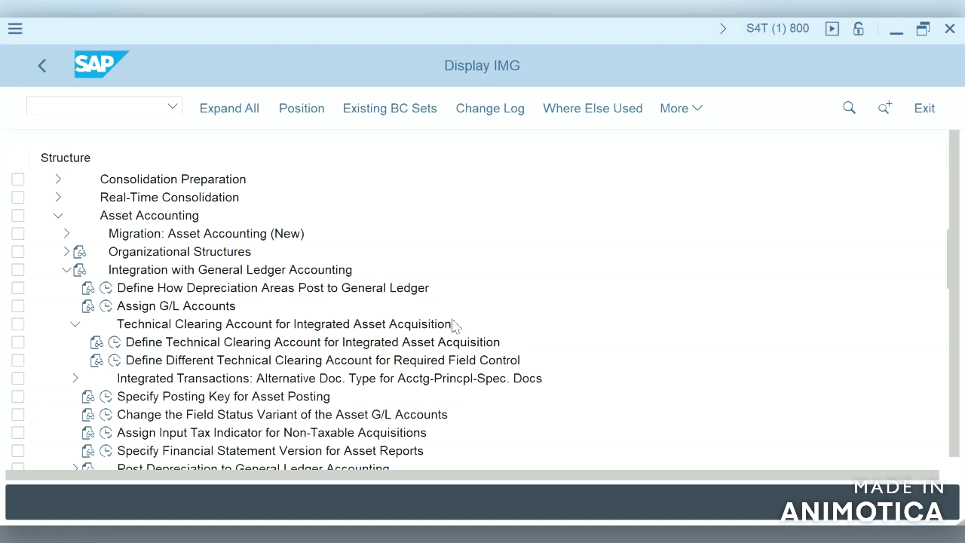
click(115, 345)
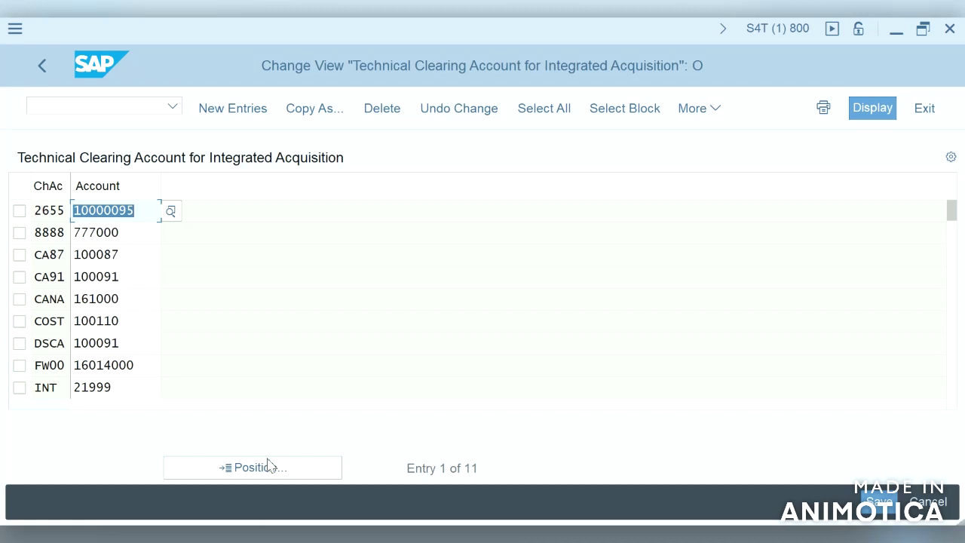
Add an entry assigning technical clearing account 2001 to chart of accounts S4HA and save it in customizing request S4TK900694.
click(256, 110)
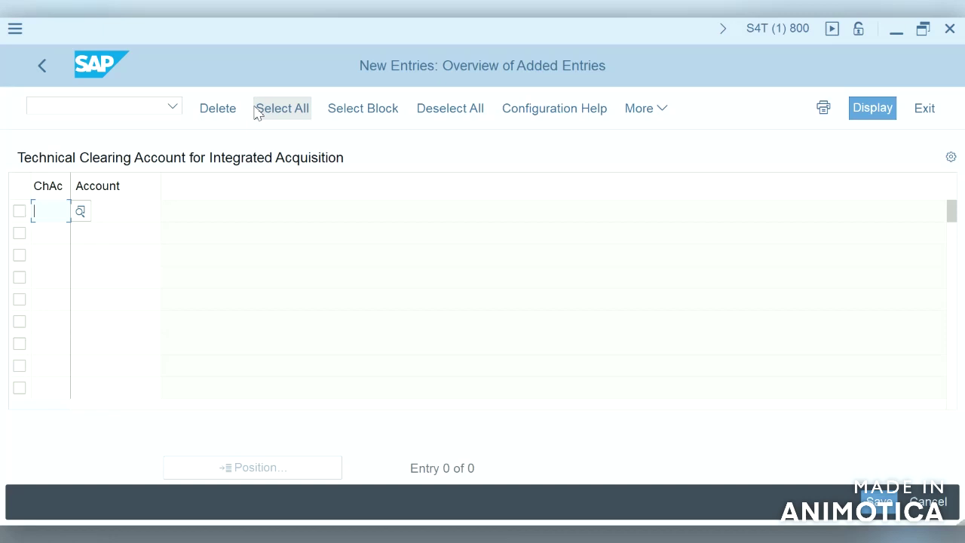
text(s4)
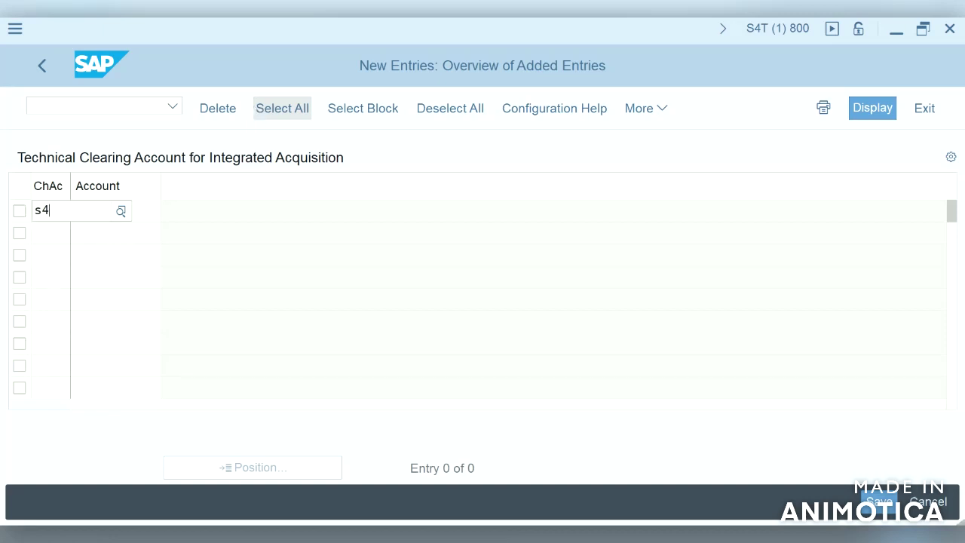
text(HA)
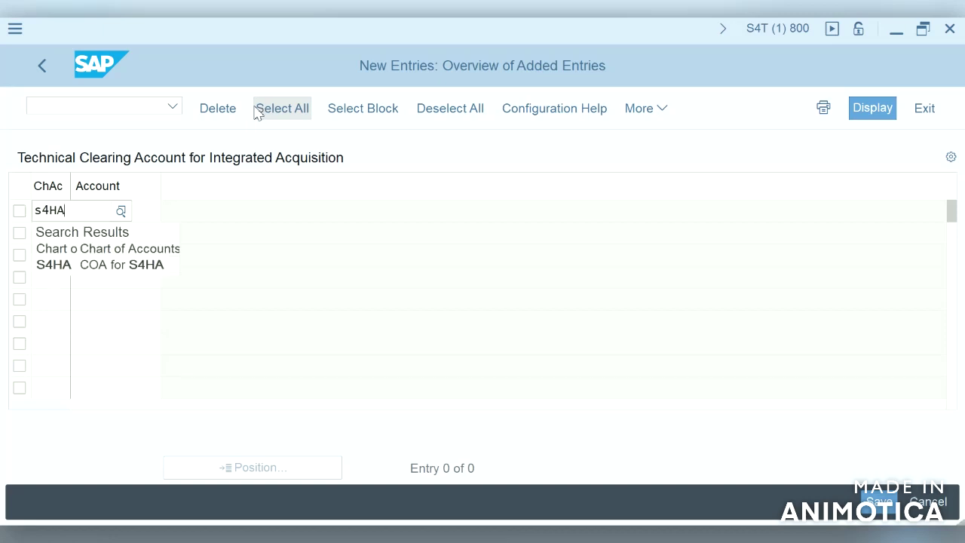
click(56, 266)
click(119, 210)
text(2001)
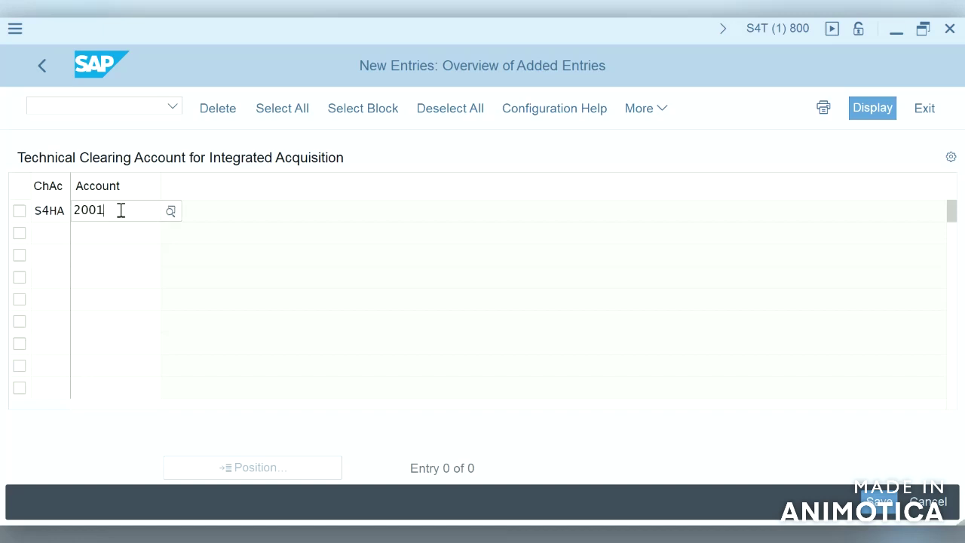
click(880, 499)
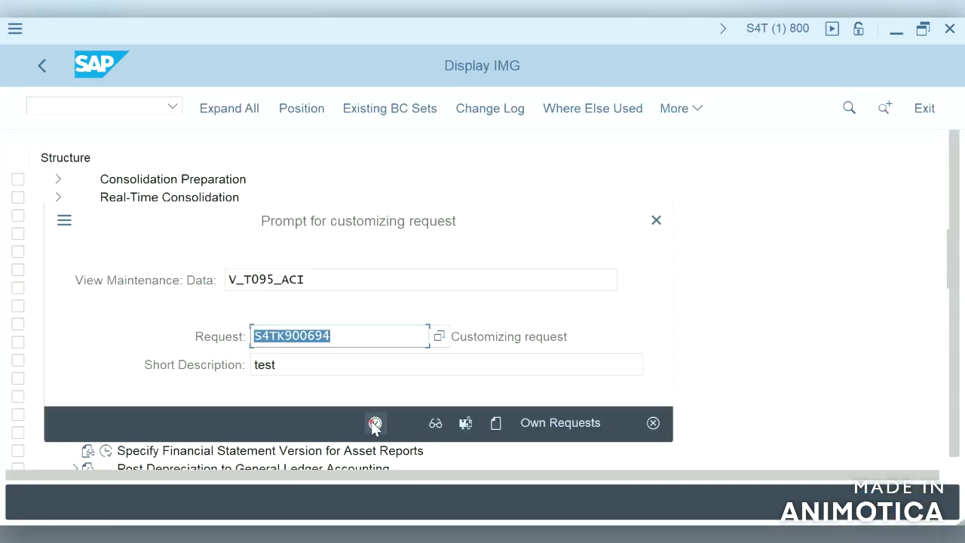
click(374, 423)
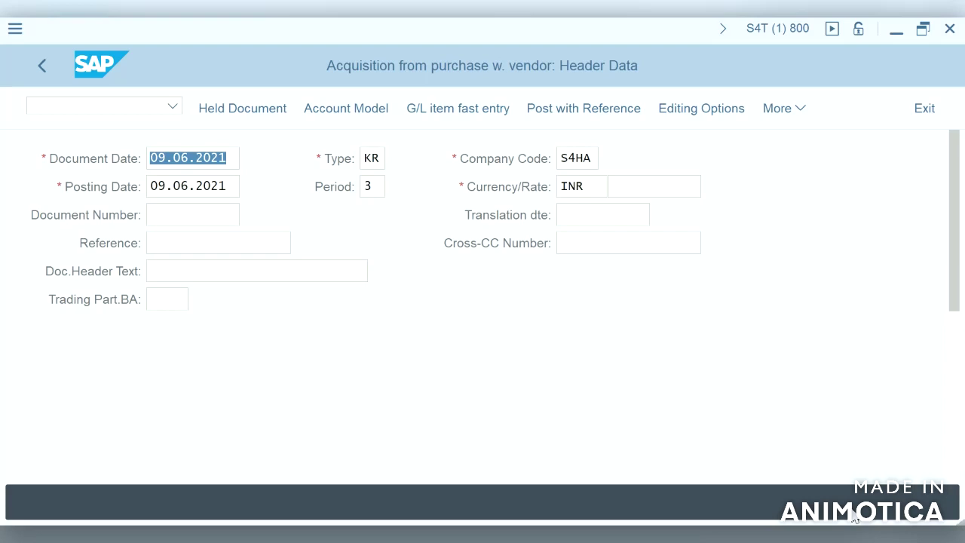
Set the first line item's account to vendor 1000 in the asset acquisition document and proceed to the vendor item.
click(956, 347)
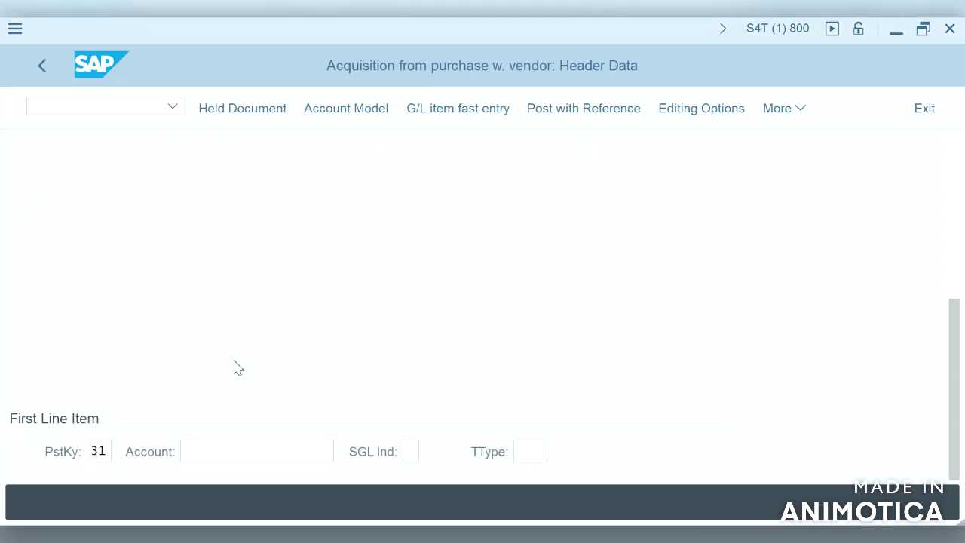
click(285, 449)
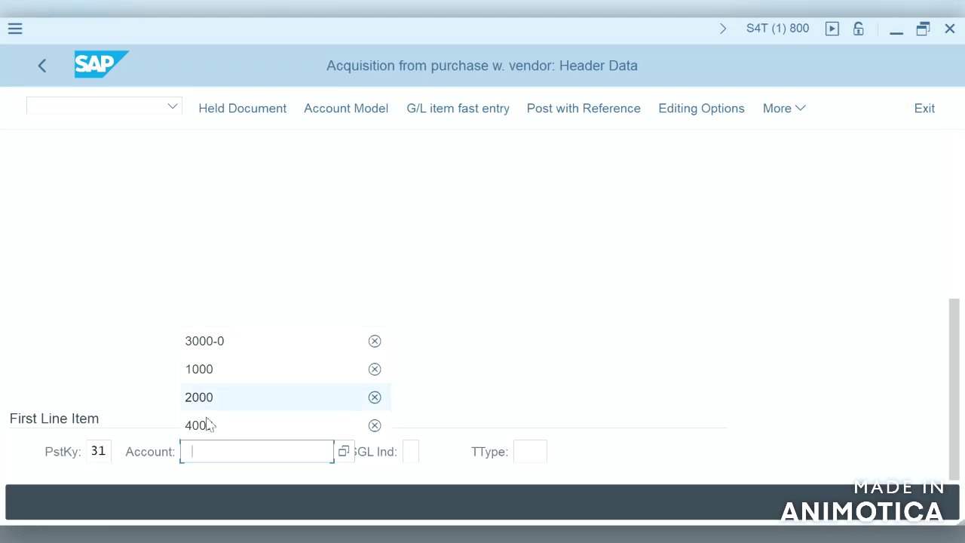
click(205, 371)
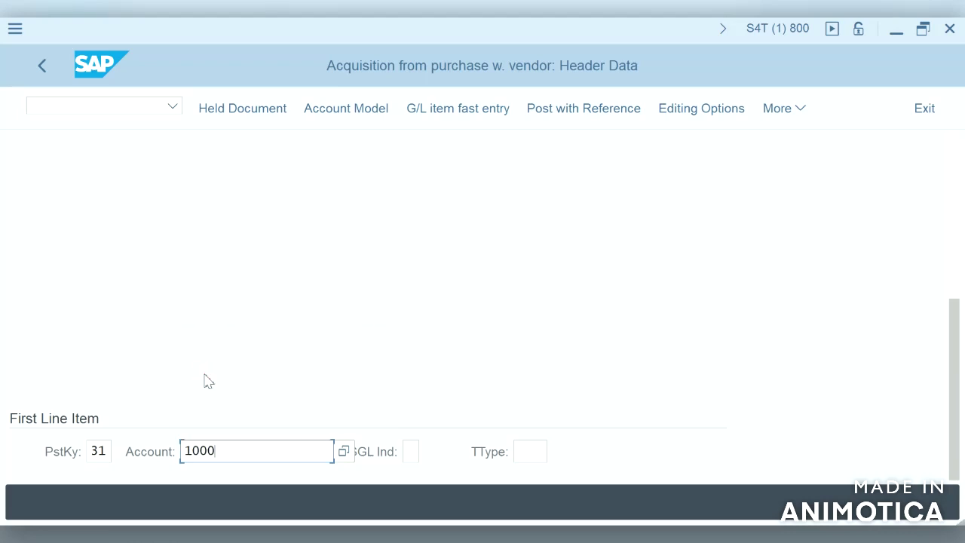
key(Return)
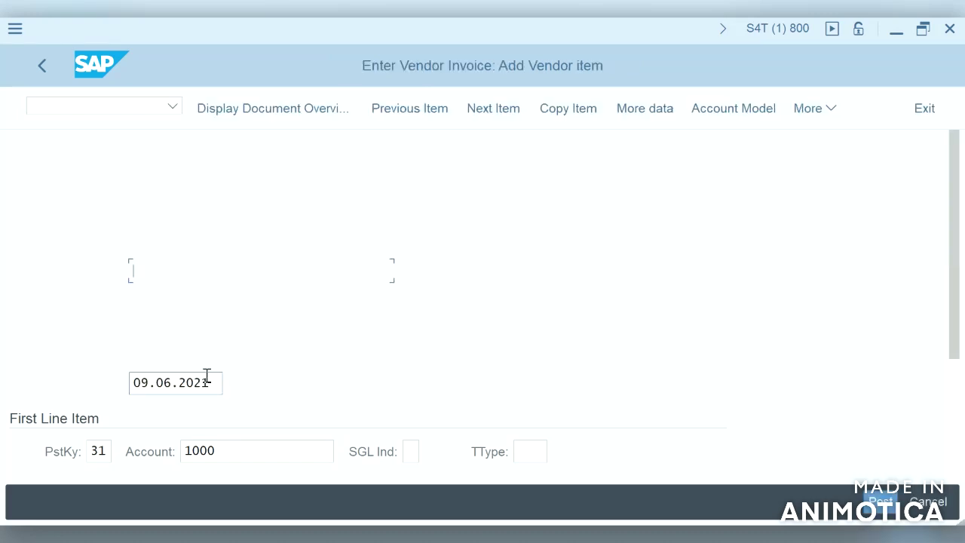
Set the vendor item's amount to 5000 INR and add a next line item with posting key 70, asset 3000-0 and transaction type 100.
text(5000)
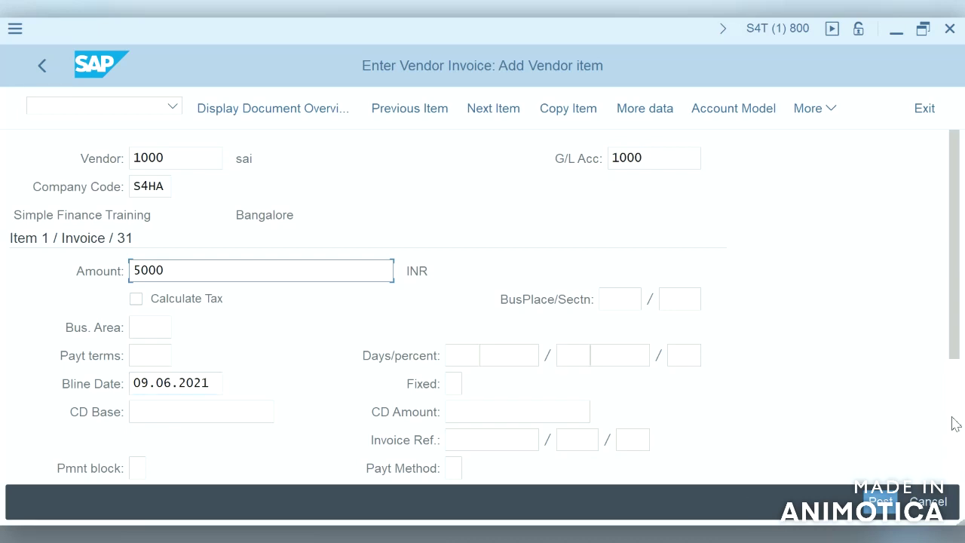
click(953, 422)
click(95, 453)
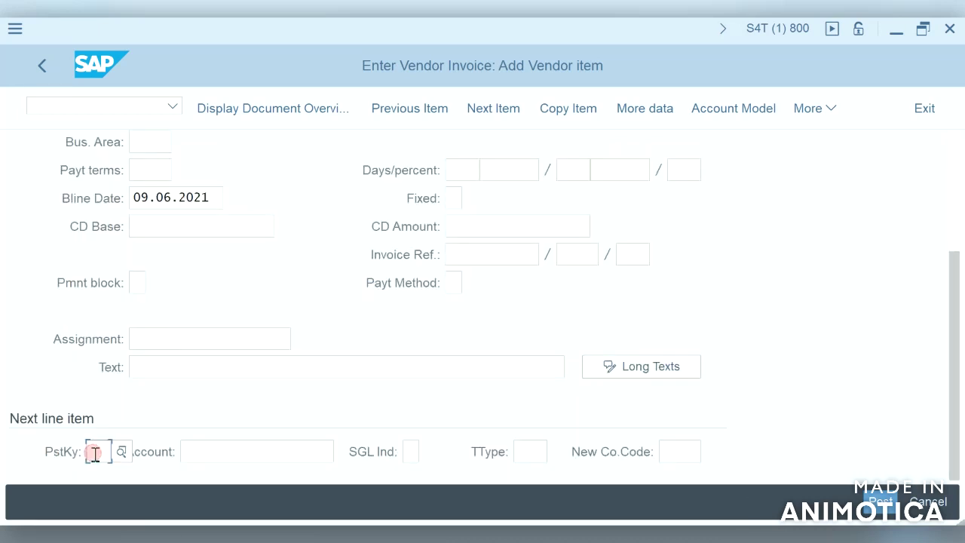
text(70)
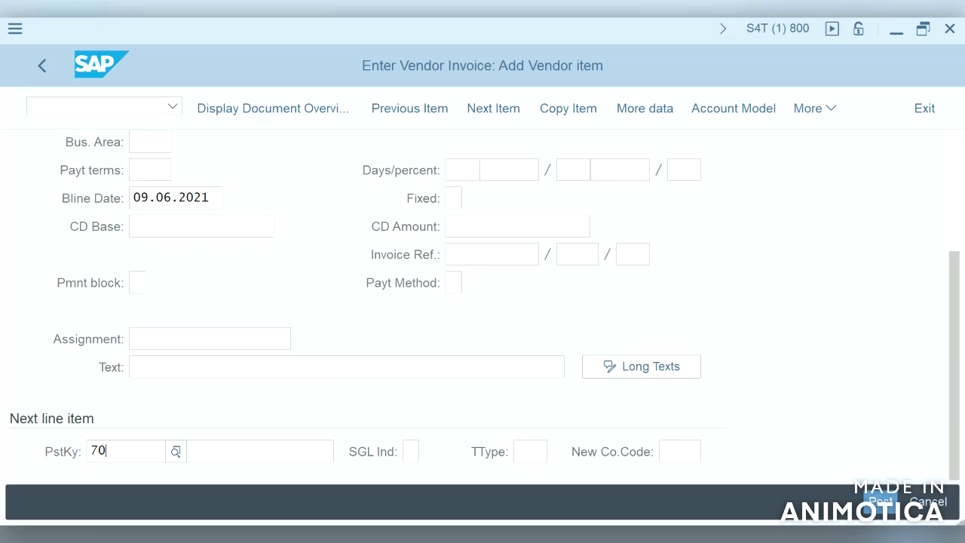
click(251, 457)
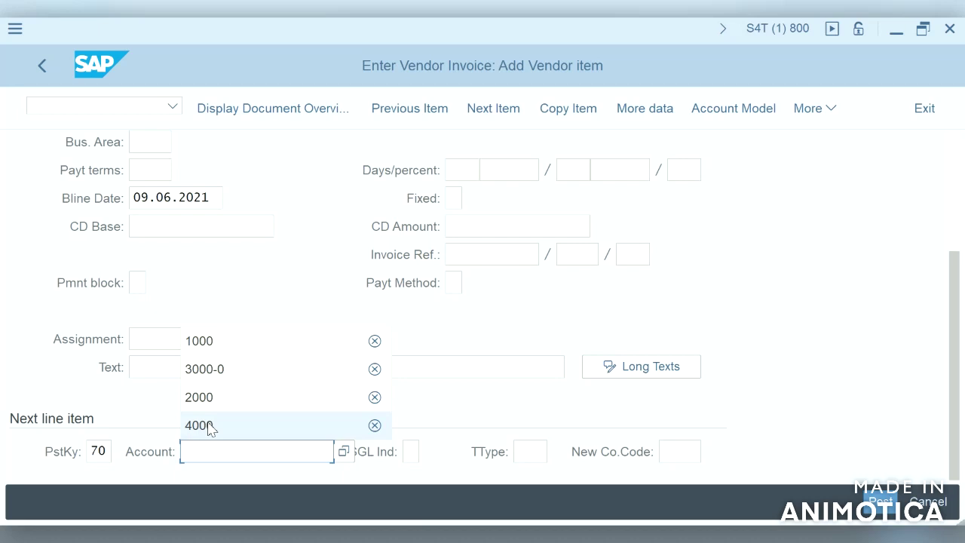
click(211, 368)
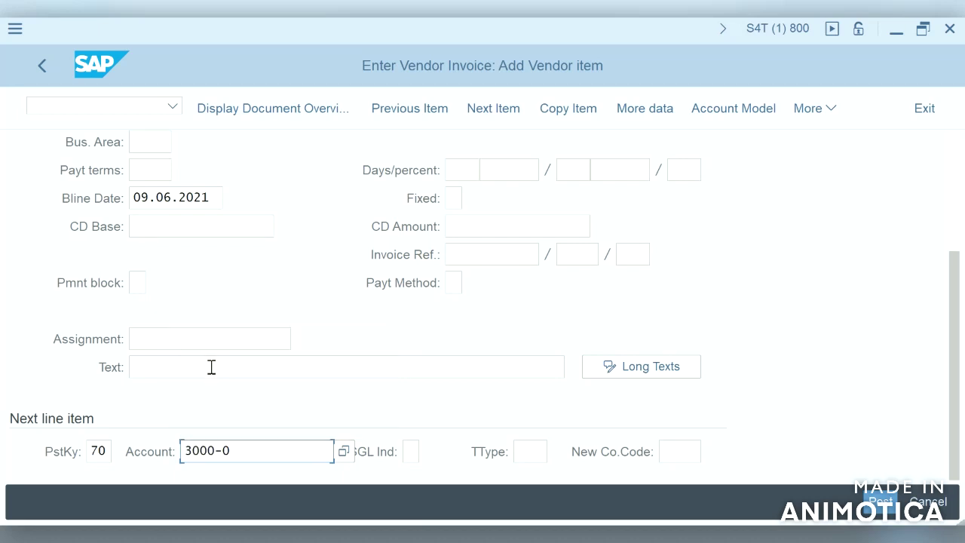
key(Return)
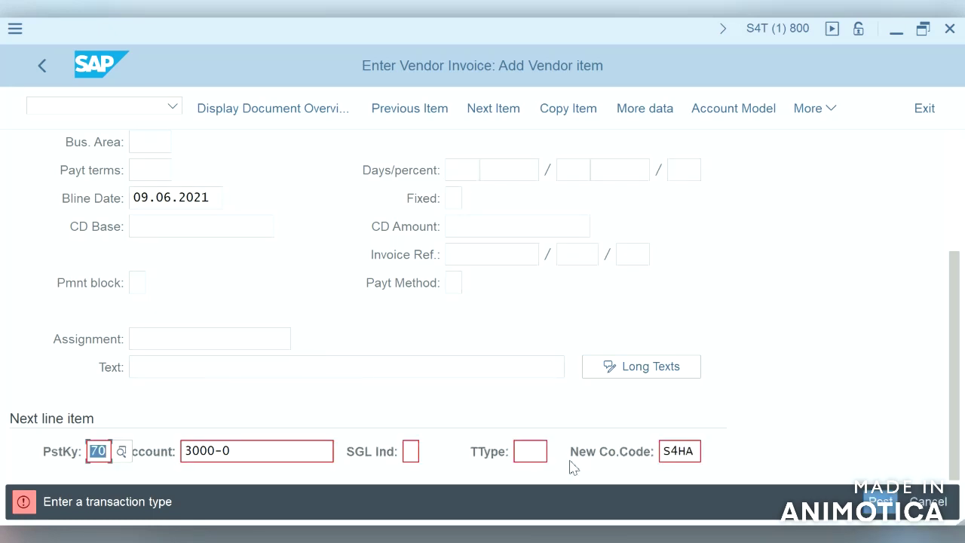
click(538, 452)
text(100)
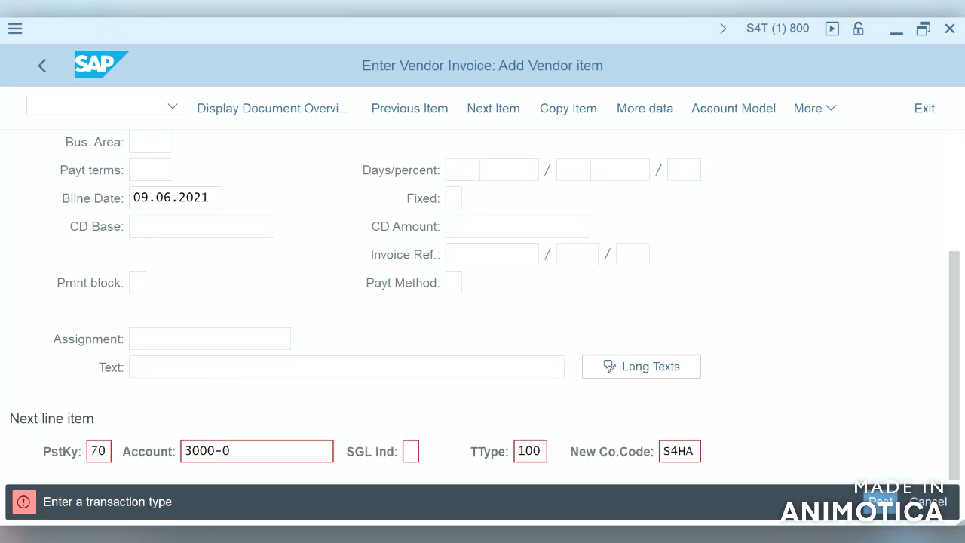
key(Return)
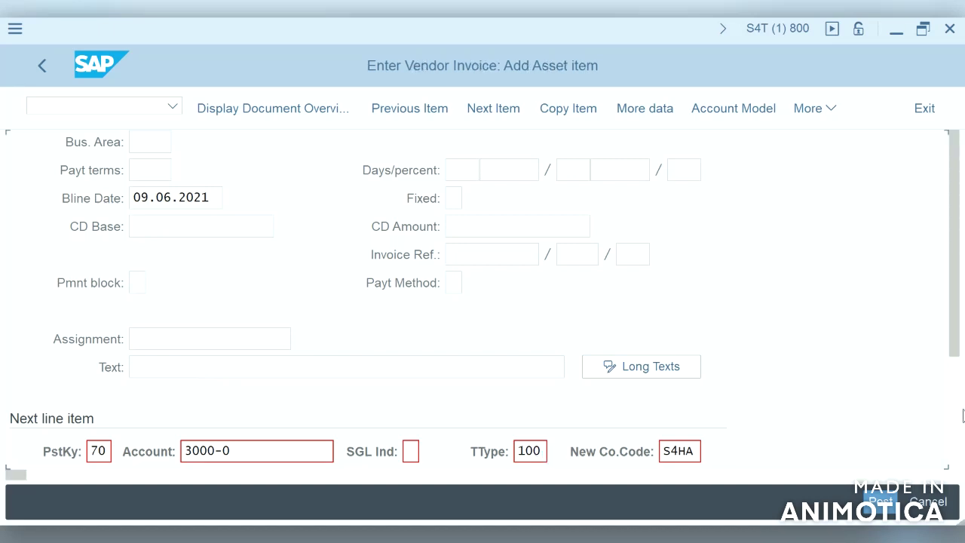
Set the asset item's amount to 5000 INR and simulate the acquisition document.
scroll(952, 411, down, 3)
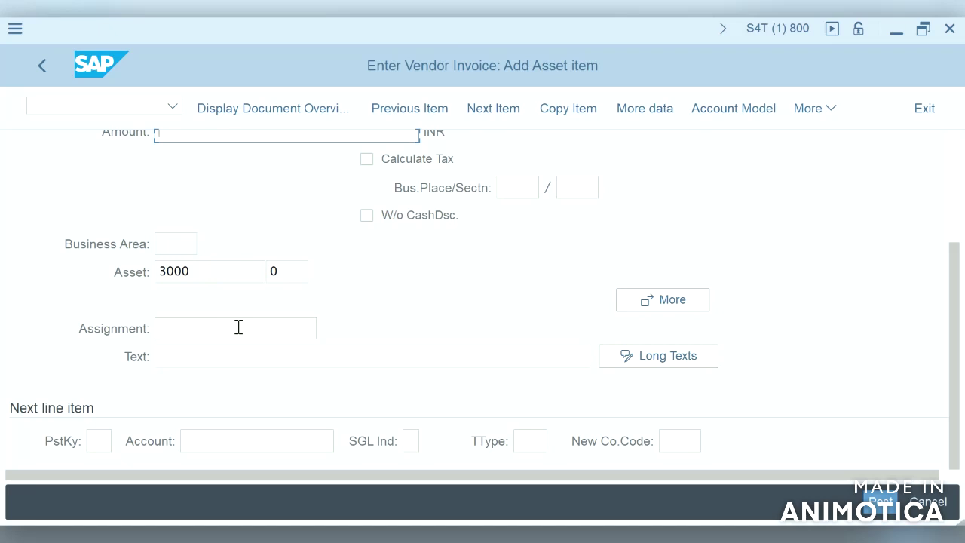
click(827, 112)
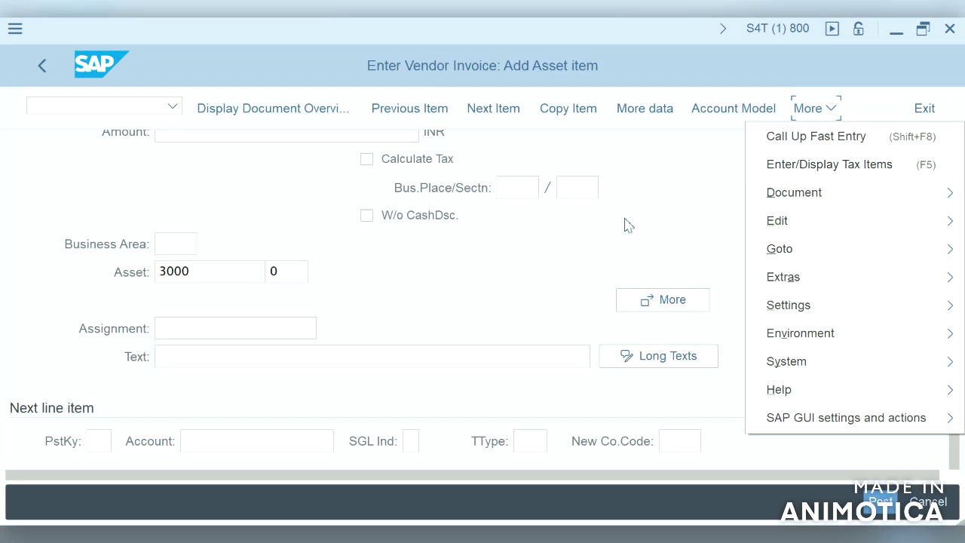
click(339, 135)
text(5000)
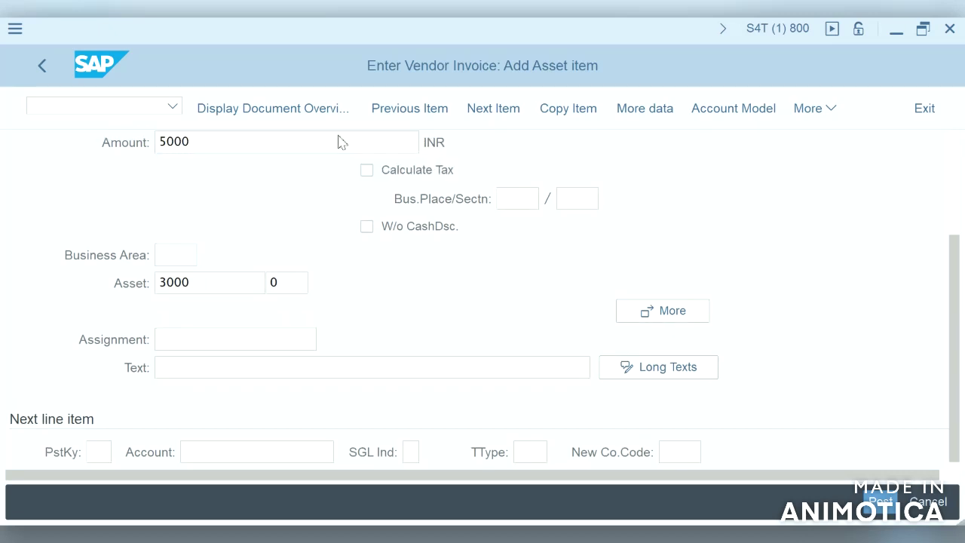
key(Return)
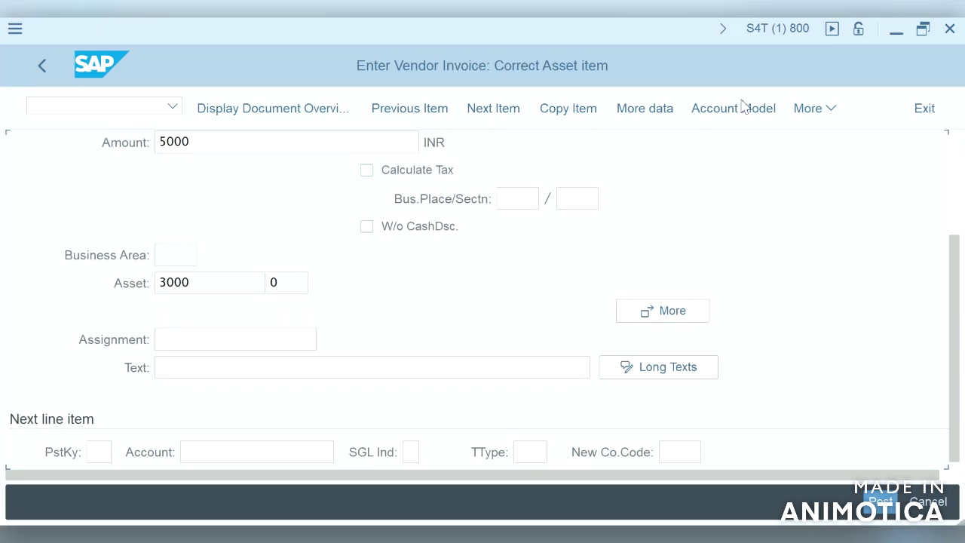
click(828, 112)
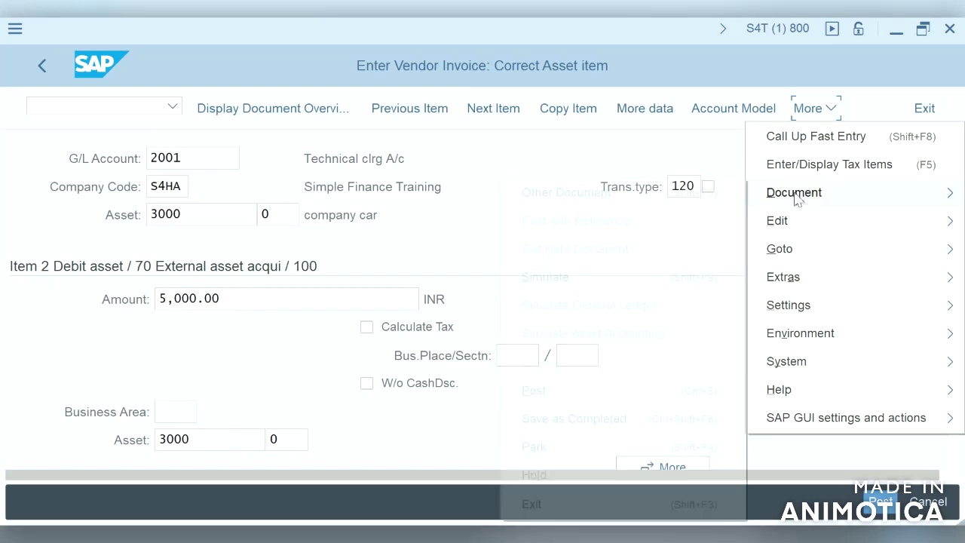
mouse_move(793, 194)
click(642, 277)
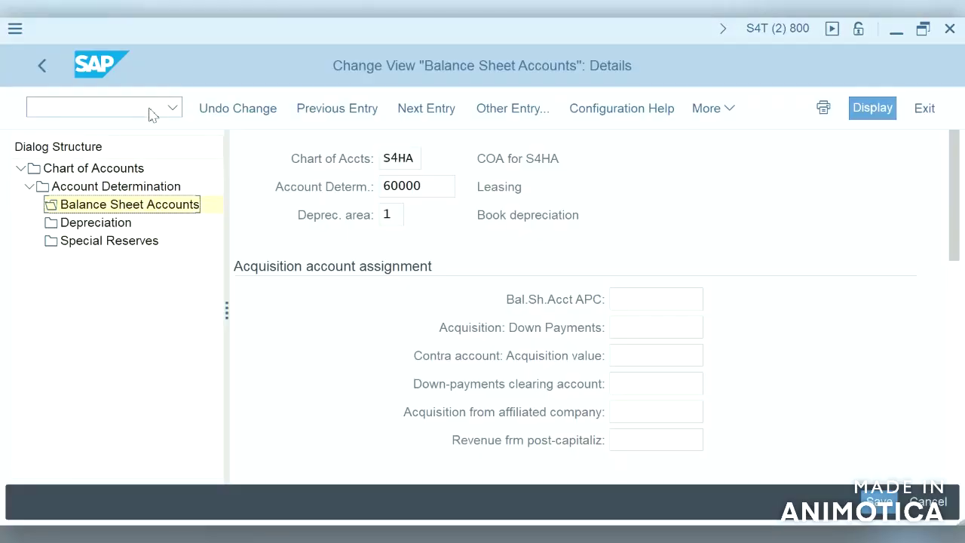
In the second session, open transaction FS00 and start creating G/L account 2002 in company code S4HA.
text(/nfs00)
key(Return)
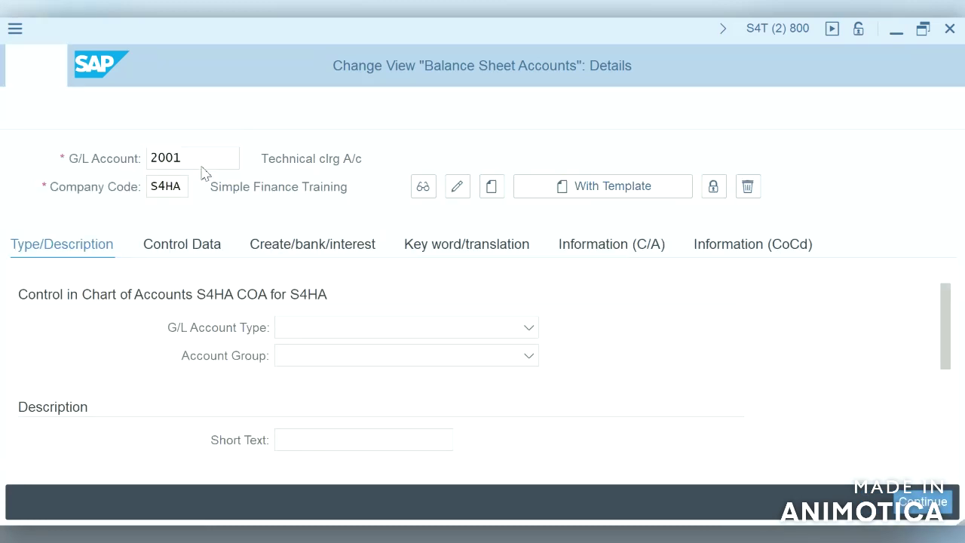
click(201, 160)
key(BackSpace)
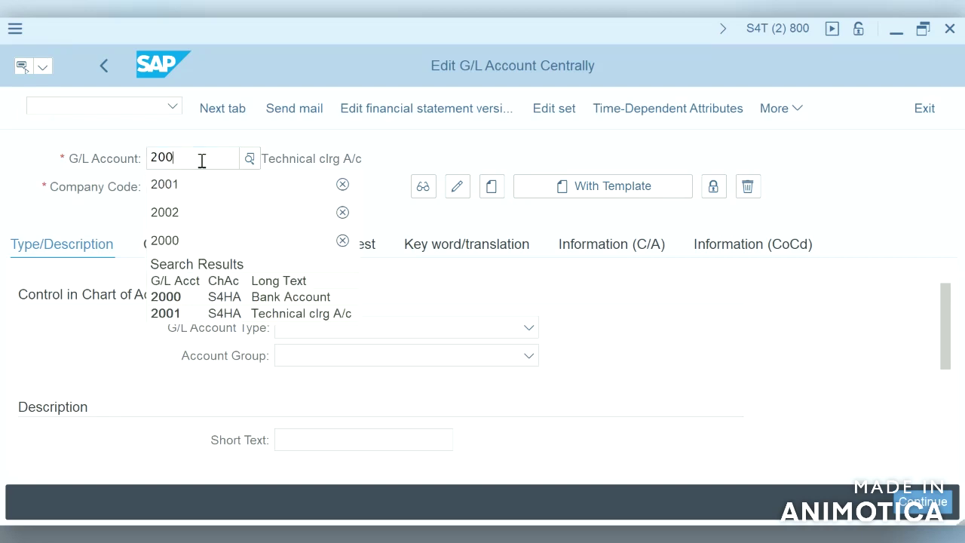
text(2)
click(202, 161)
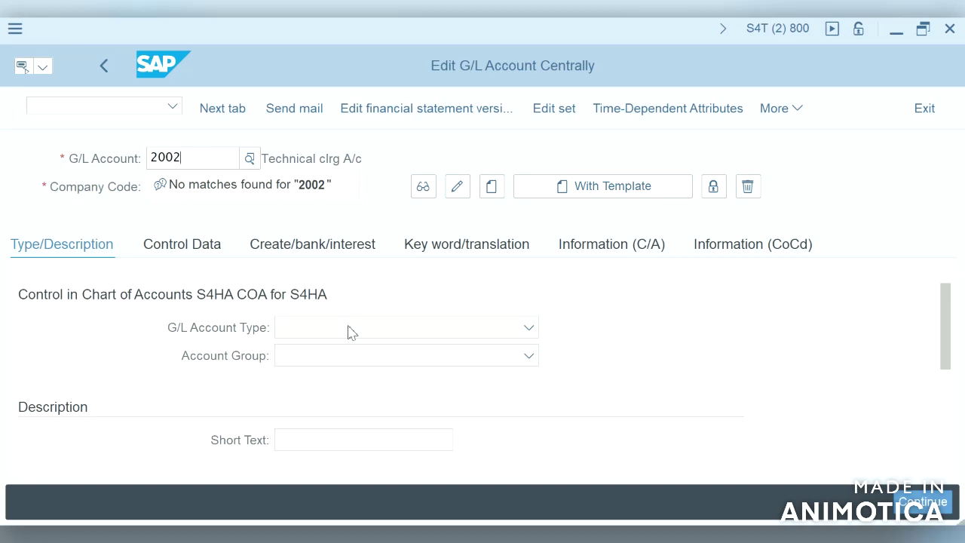
click(491, 189)
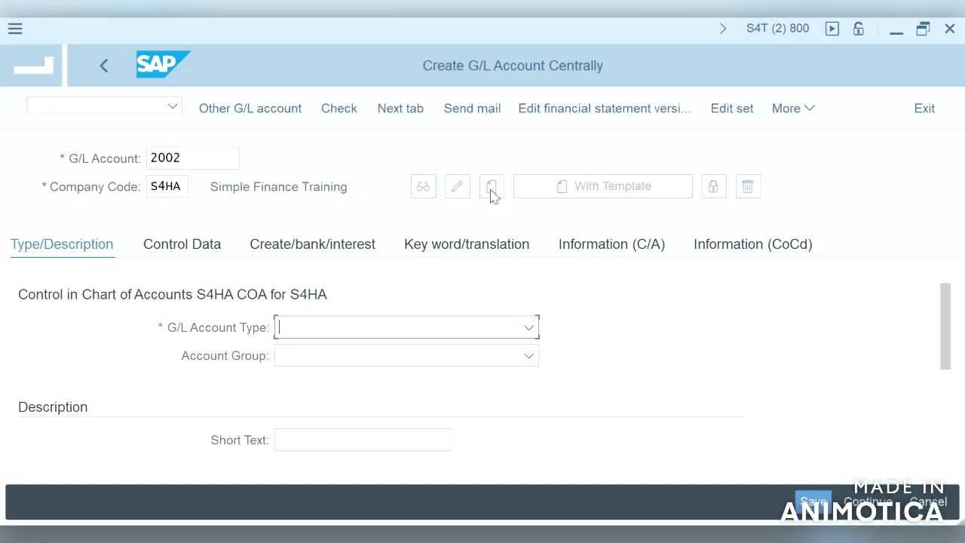
Set the new account's G/L account type to Balance Sheet Account and its account group to Balance Sheet.
key(F4)
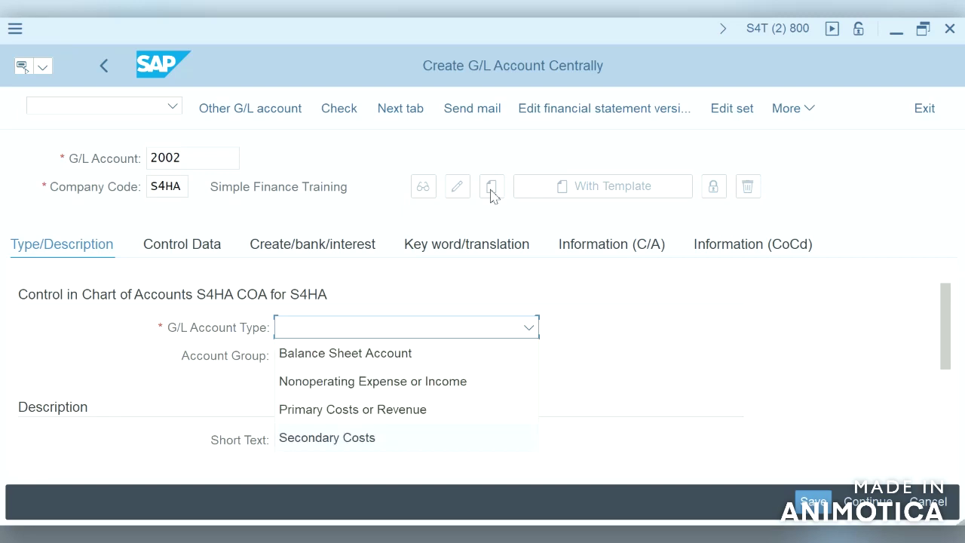
click(406, 349)
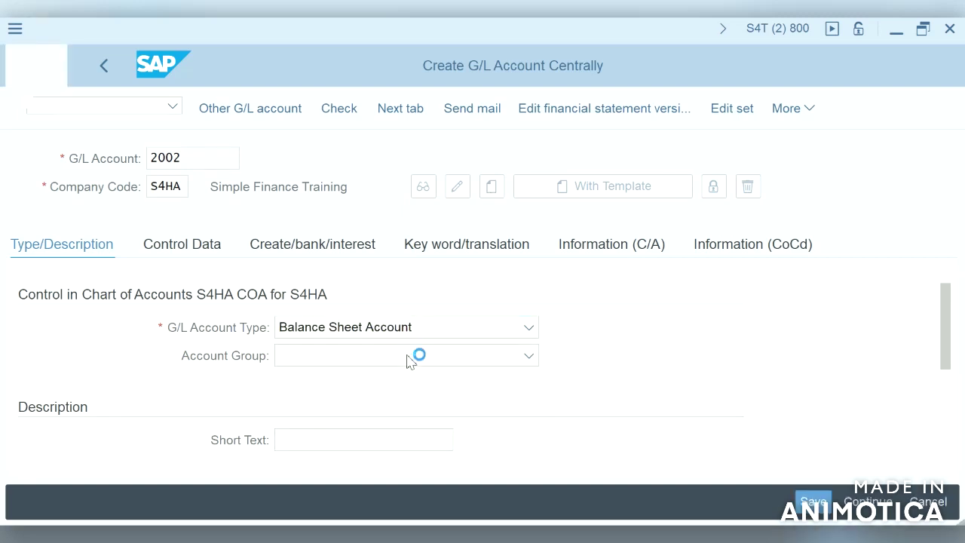
click(530, 357)
click(476, 386)
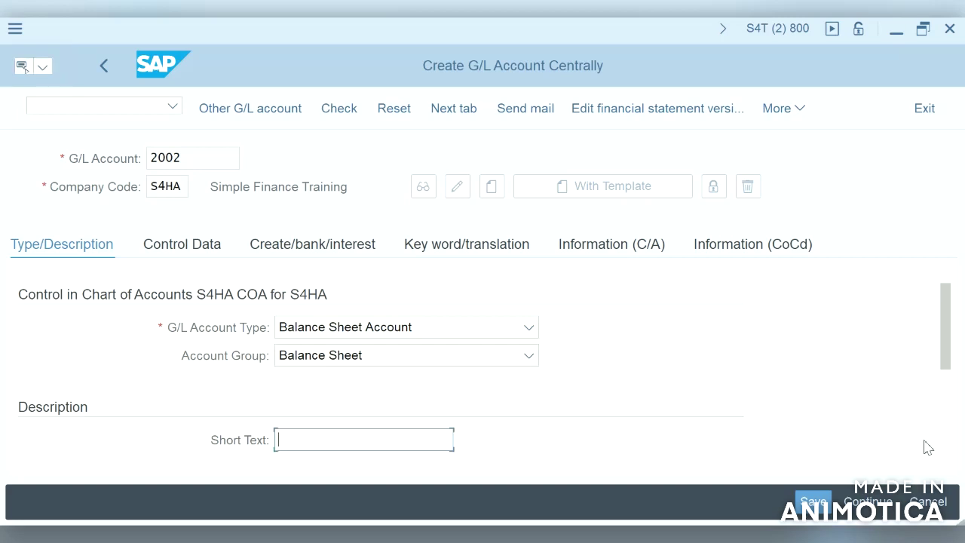
Set the account's reconciliation account type to Assets and field status group to G007, and try to save it.
click(948, 428)
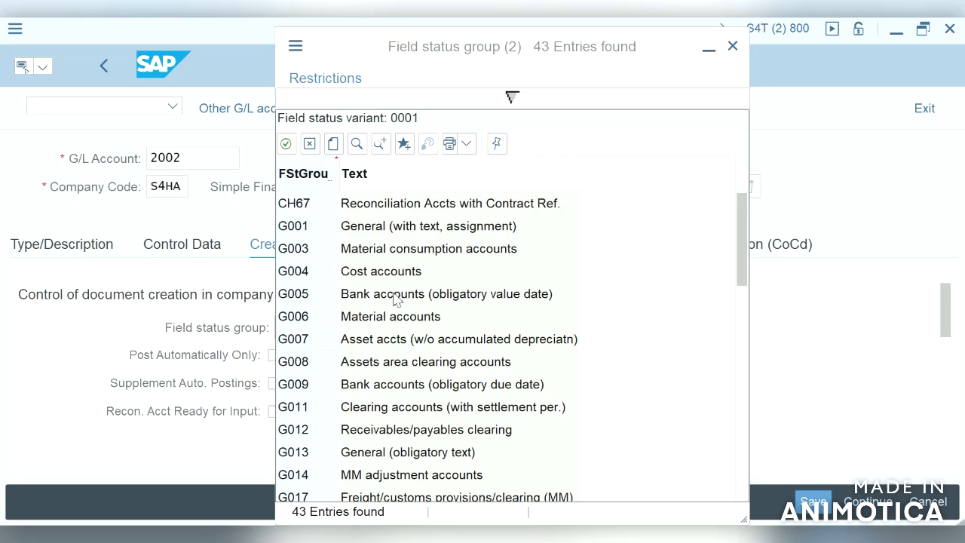
double_click(370, 339)
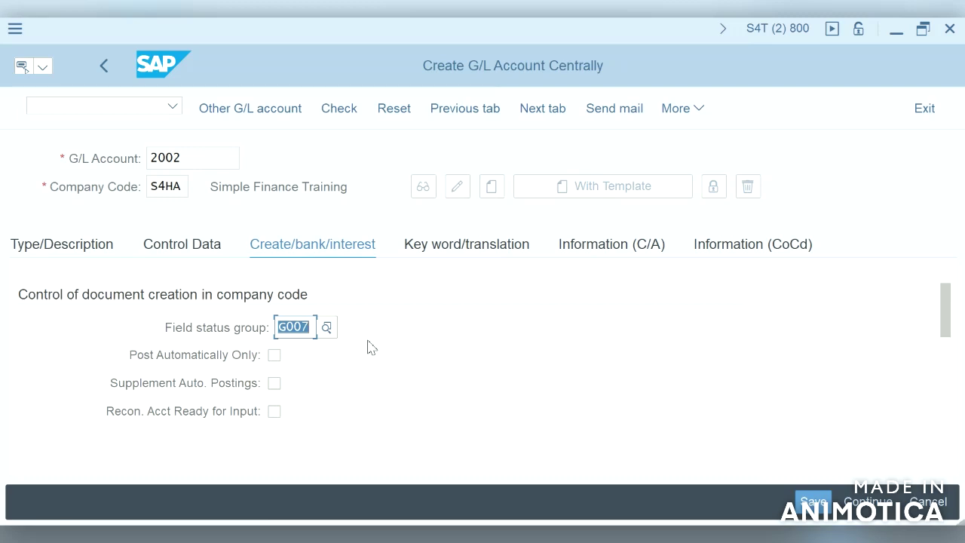
click(198, 251)
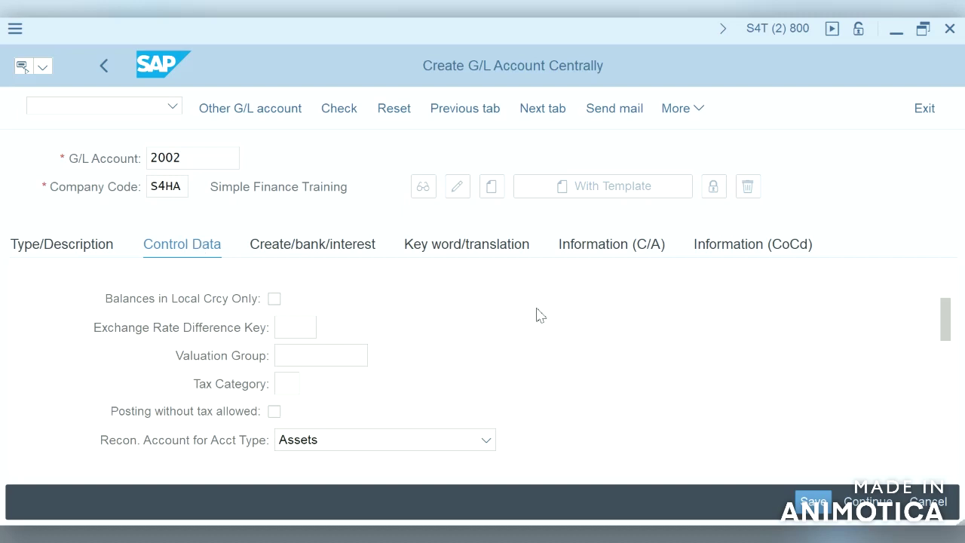
click(813, 502)
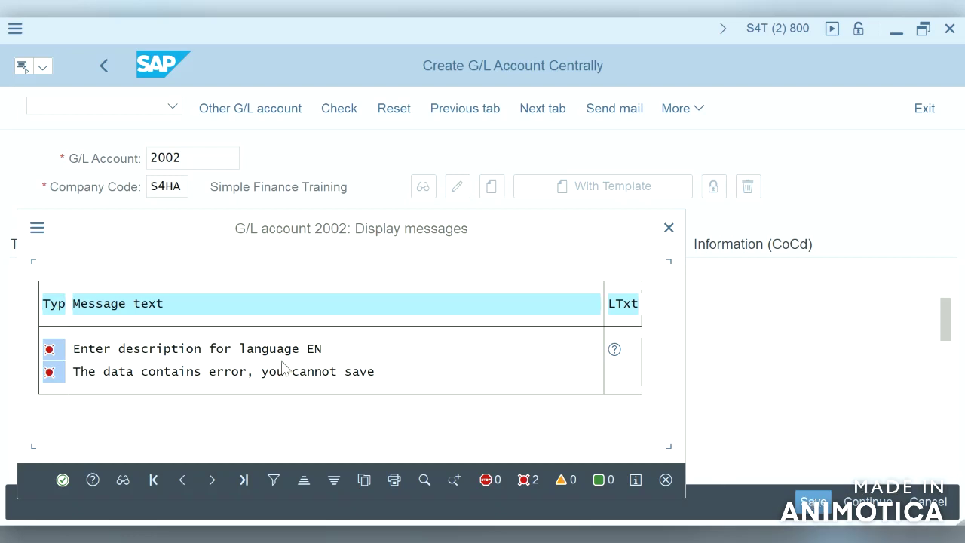
click(62, 480)
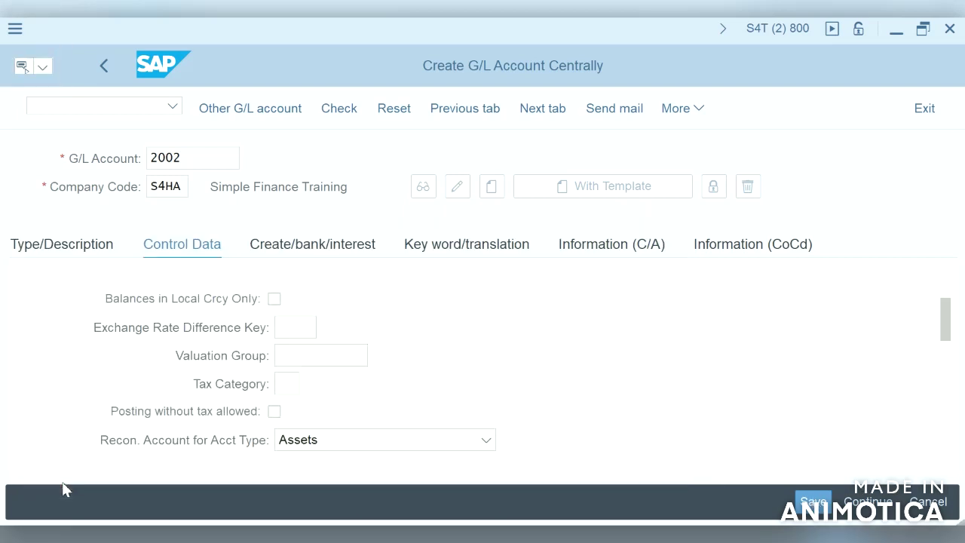
Enter Cars as the short text of G/L account 2002 and save the account.
click(86, 249)
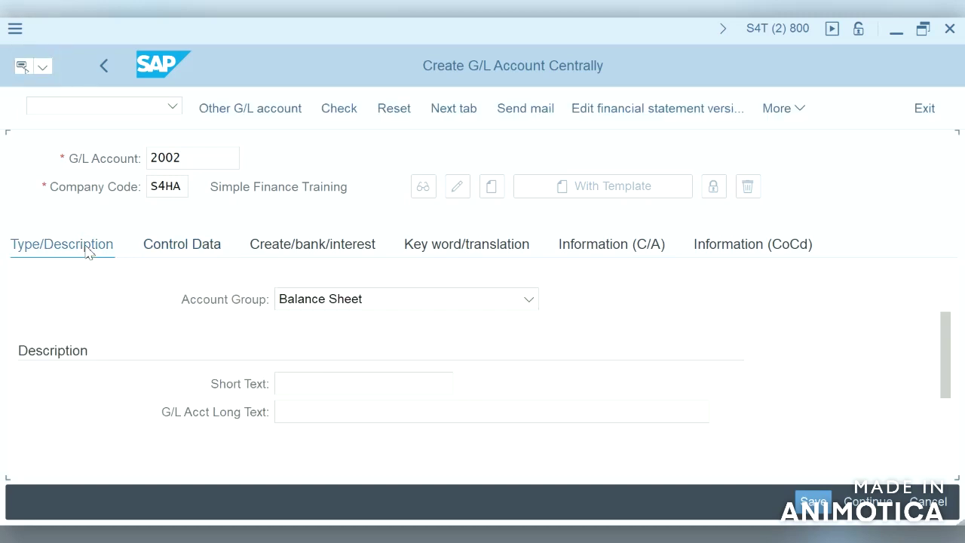
click(340, 380)
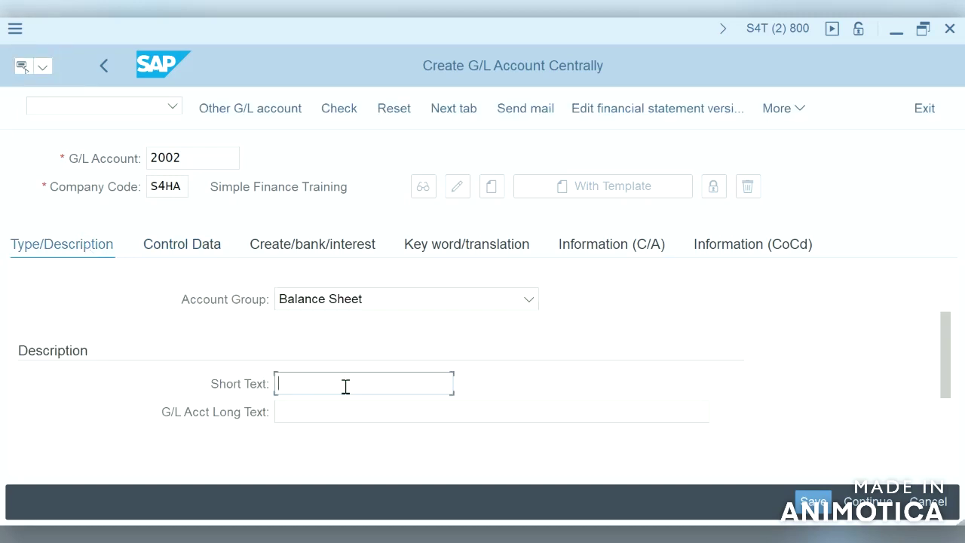
text(a)
key(BackSpace)
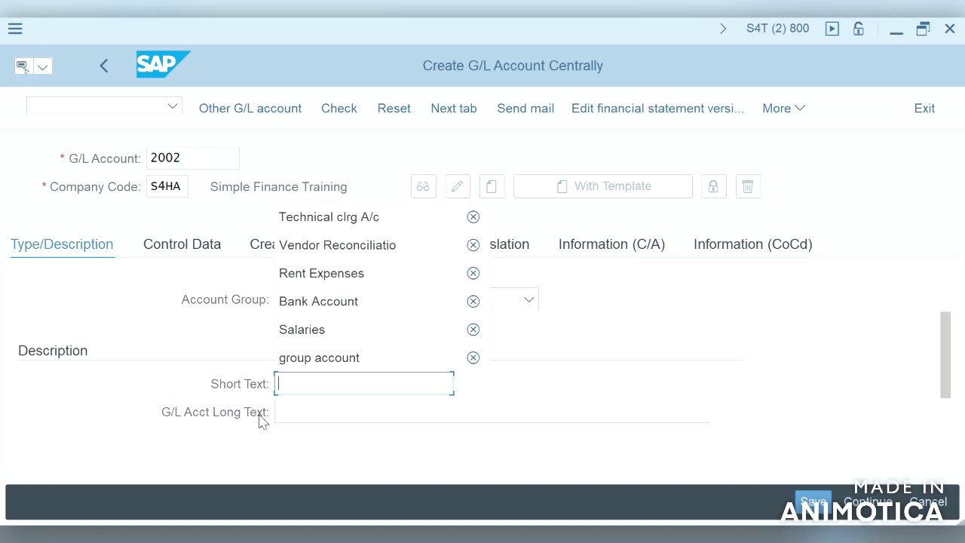
text(Cars)
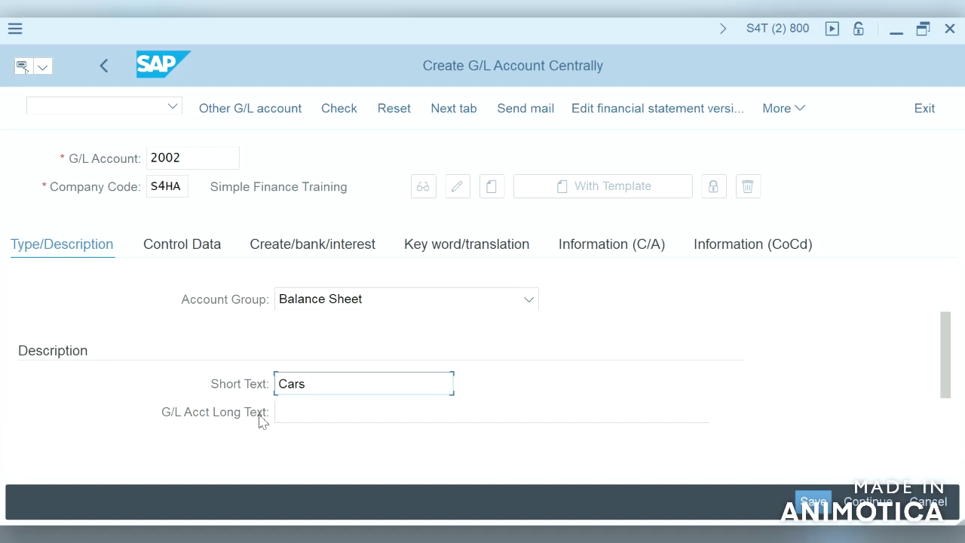
click(807, 503)
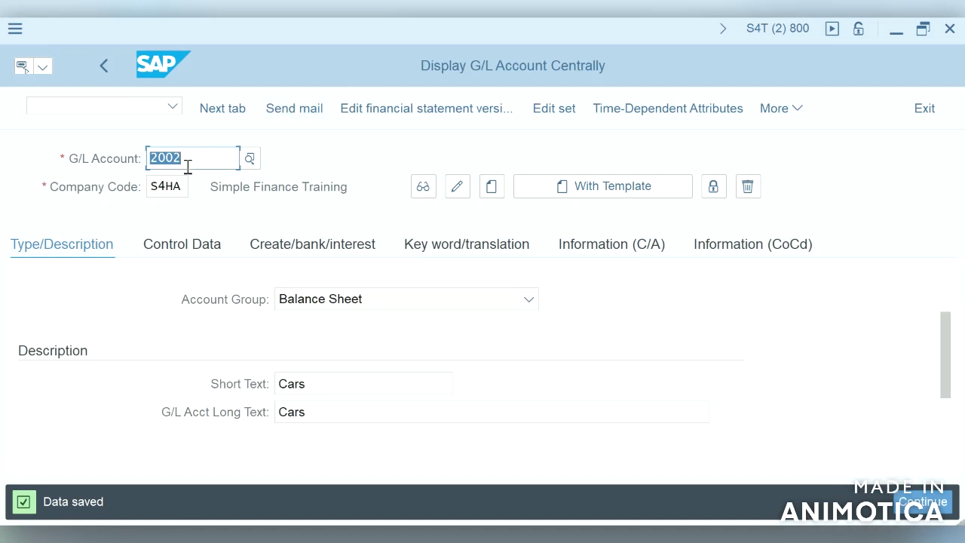
Open the SAP Reference IMG through transaction SPRO.
click(115, 110)
text(/n)
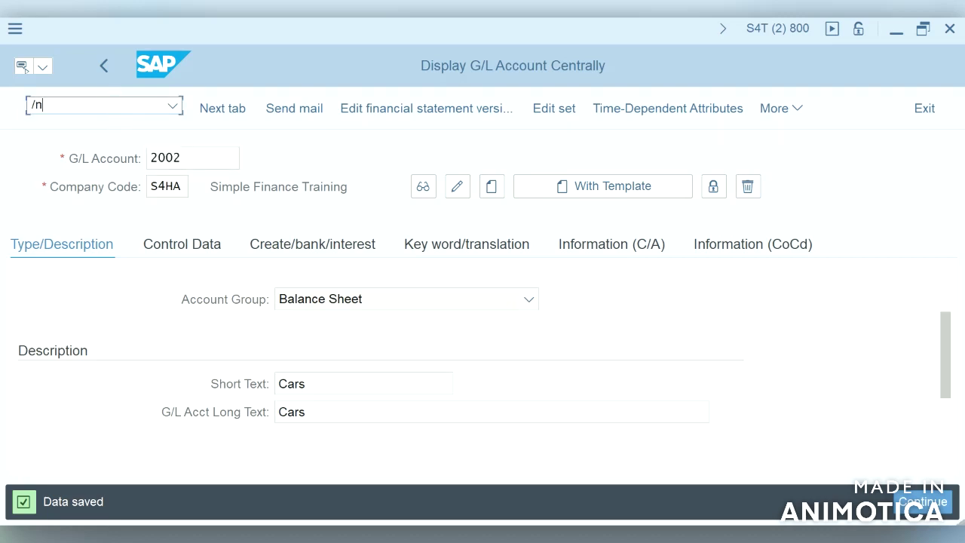
text(spro)
key(Return)
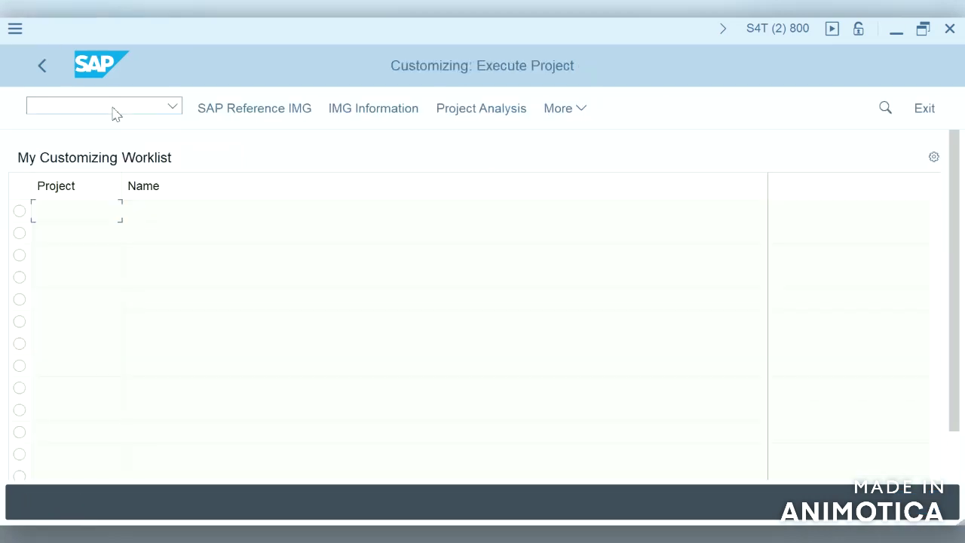
click(281, 114)
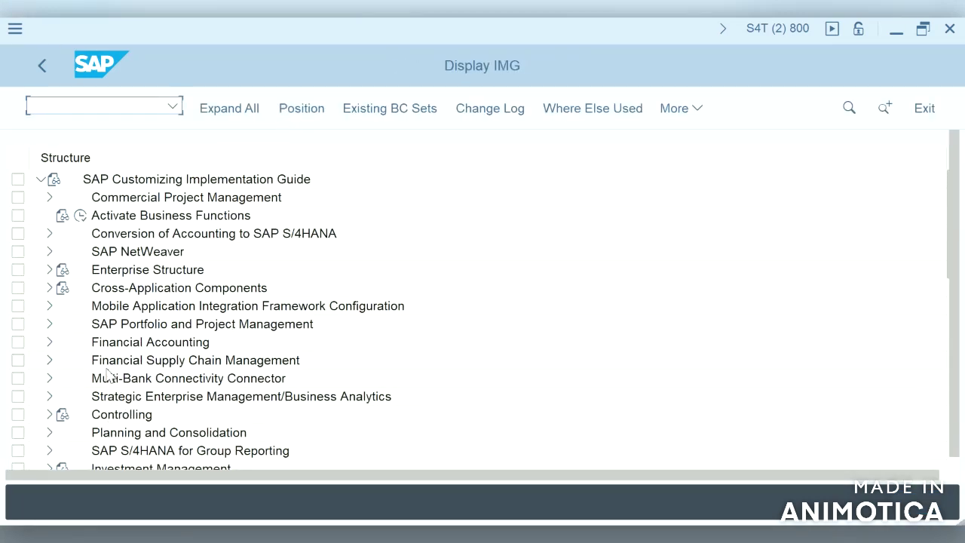
key(Down)
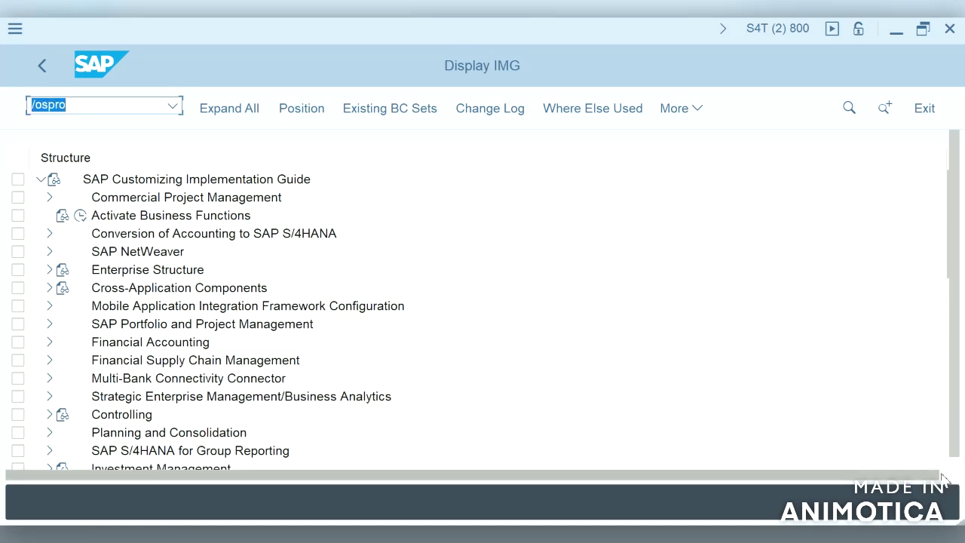
Open the Assign G/L Accounts activity for Asset Accounting's integration with General Ledger Accounting.
click(944, 475)
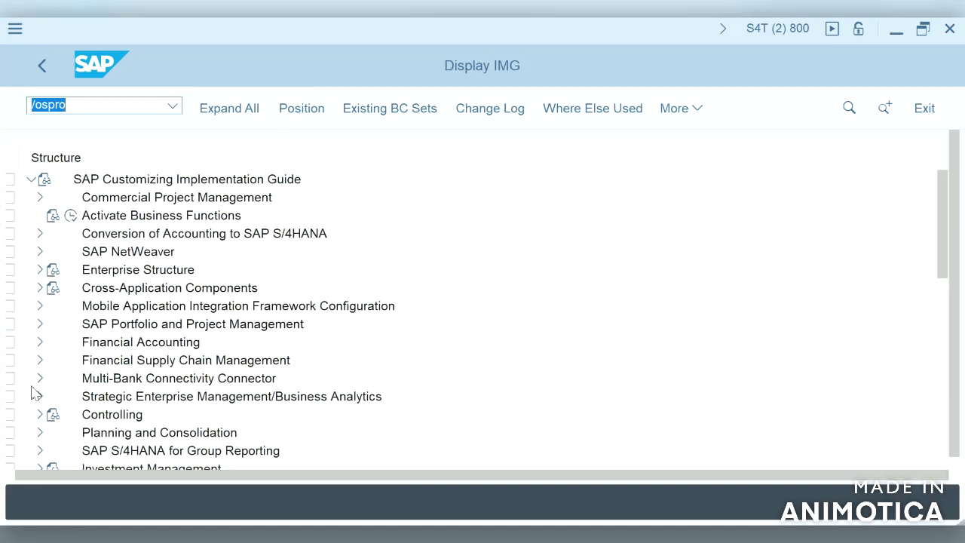
click(39, 347)
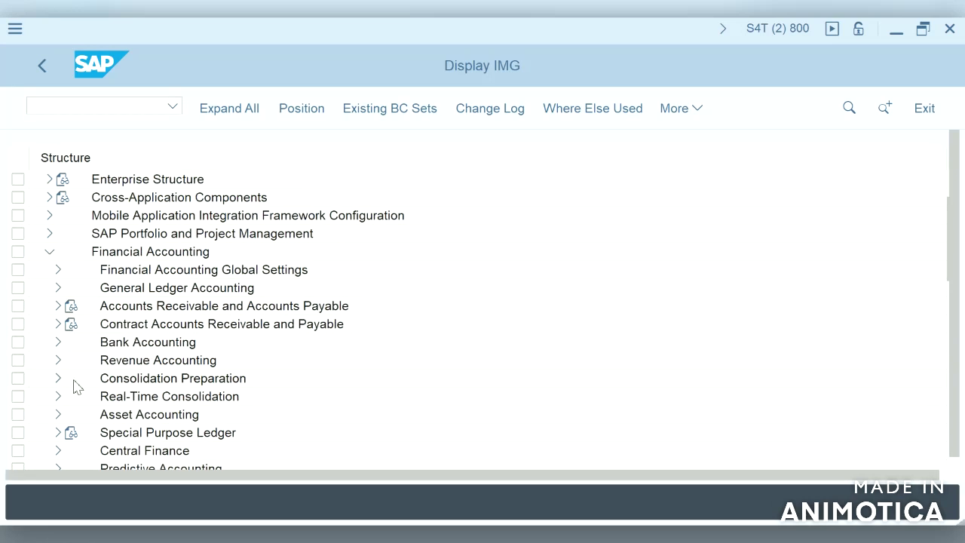
click(58, 414)
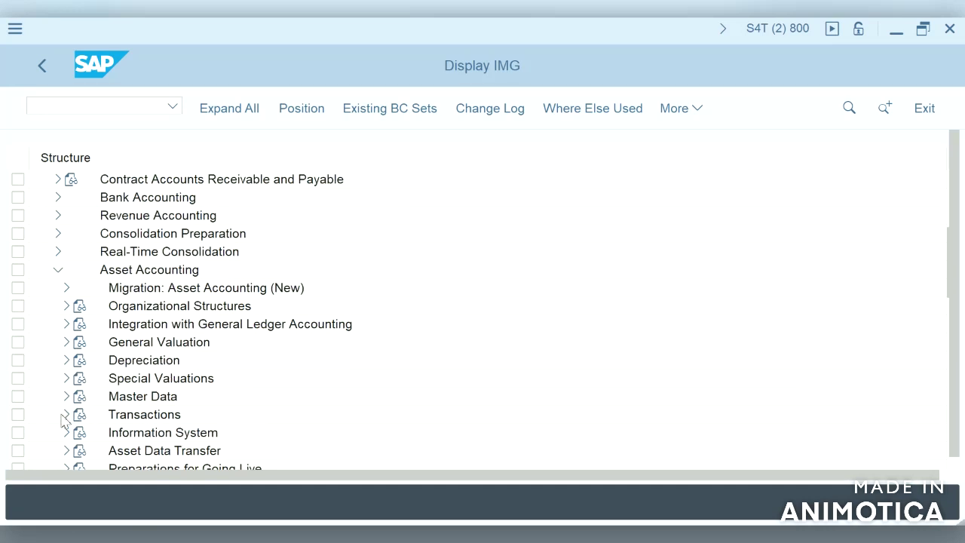
click(66, 324)
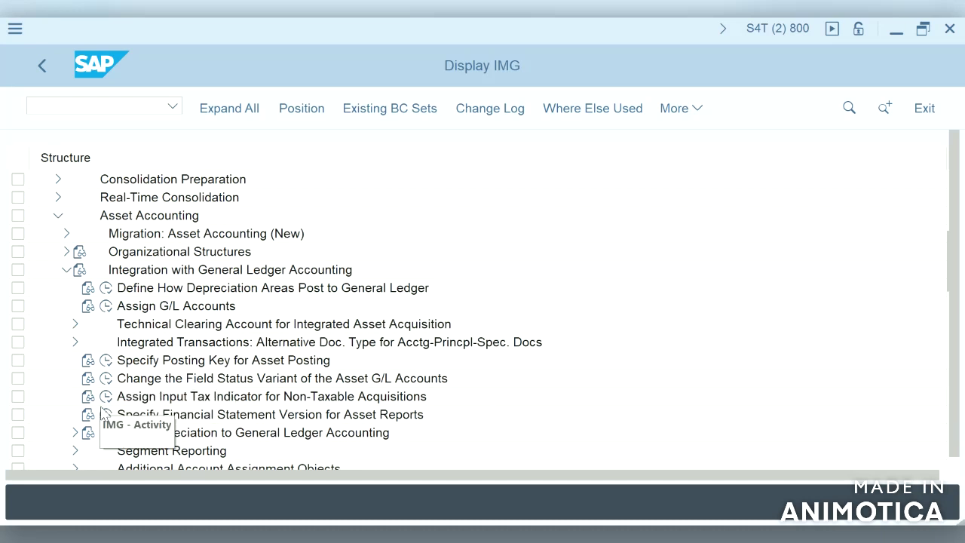
click(106, 307)
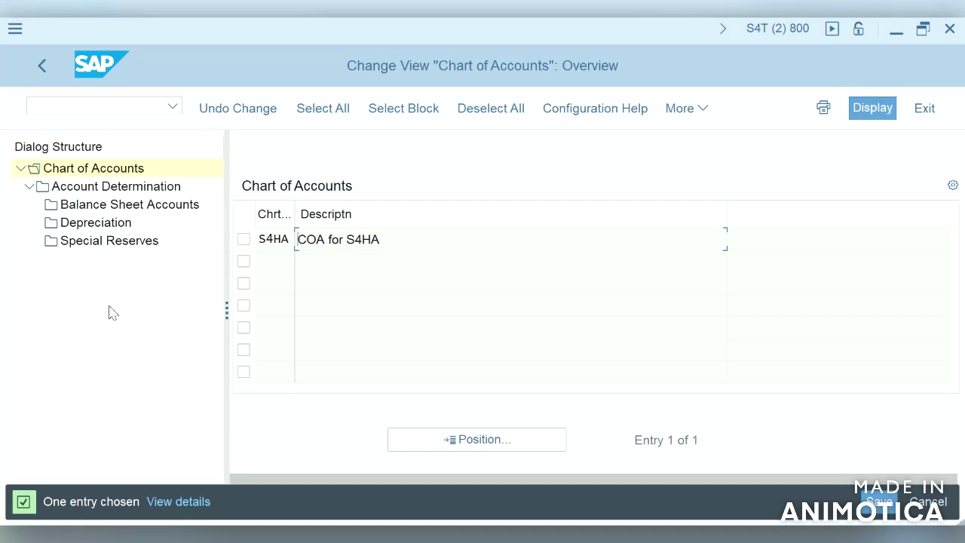
Open the account determinations of chart of accounts S4HA.
click(149, 189)
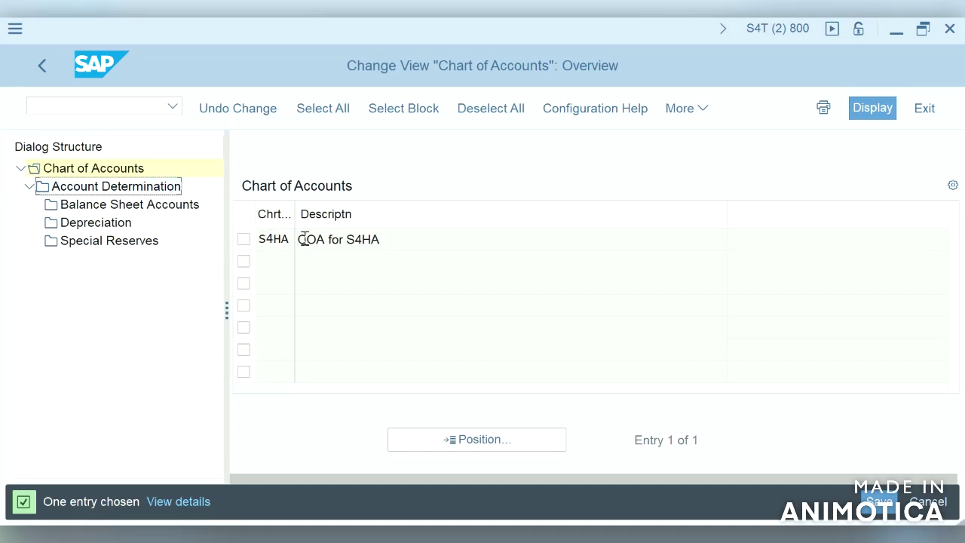
click(244, 240)
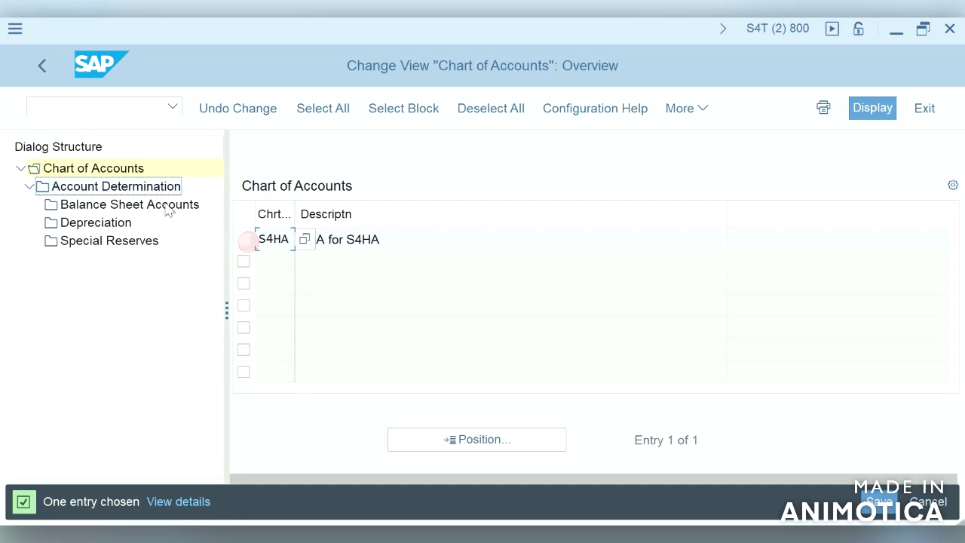
double_click(110, 188)
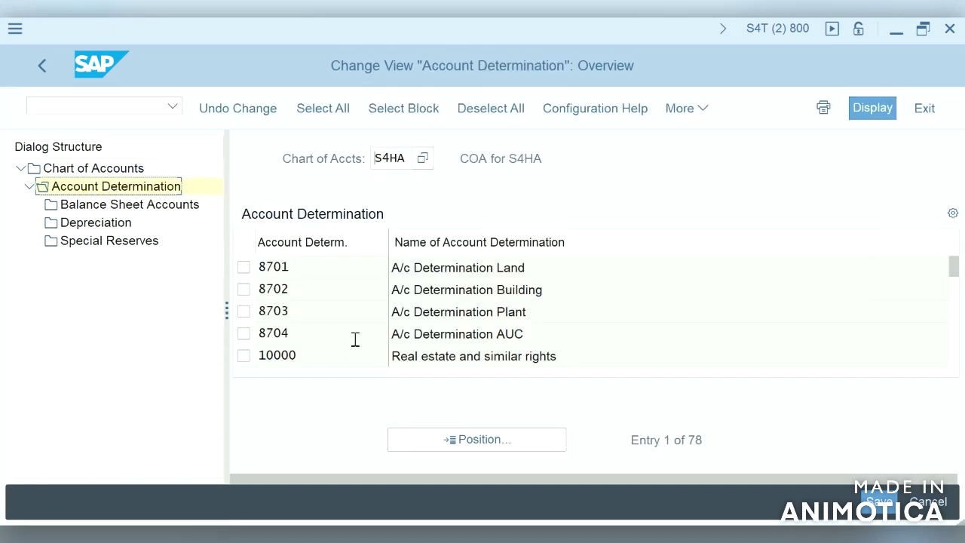
Open the balance sheet account details of account determination 31000 (Vehicles) for depreciation area 1.
click(959, 305)
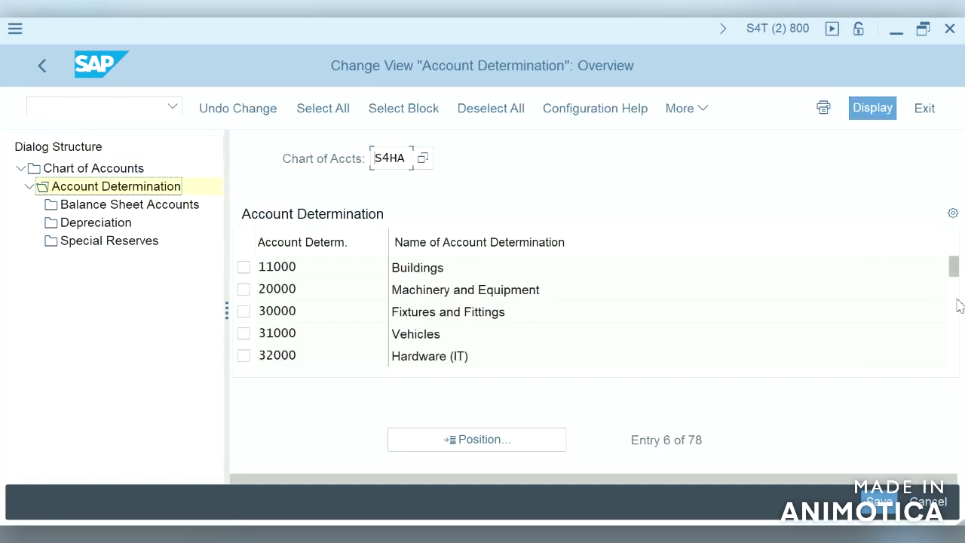
click(243, 334)
double_click(277, 337)
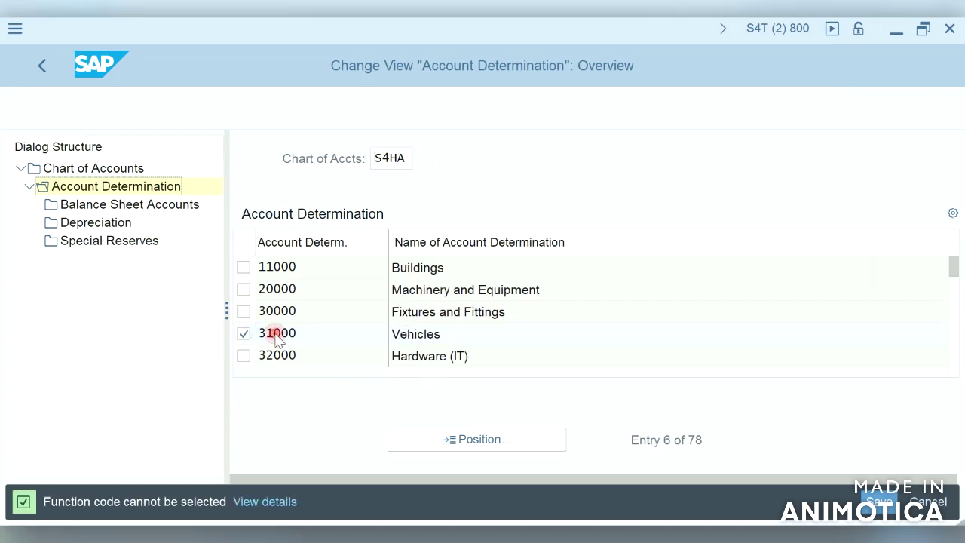
click(134, 205)
click(347, 381)
double_click(347, 381)
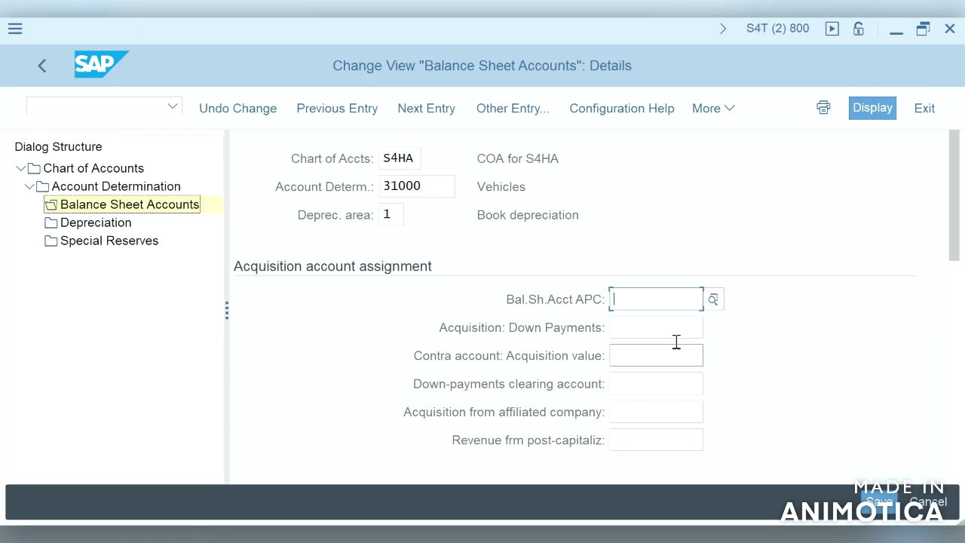
Assign G/L account 2002 as the balance sheet APC account for depreciation area 1 and go to the next depreciation area.
text(2002)
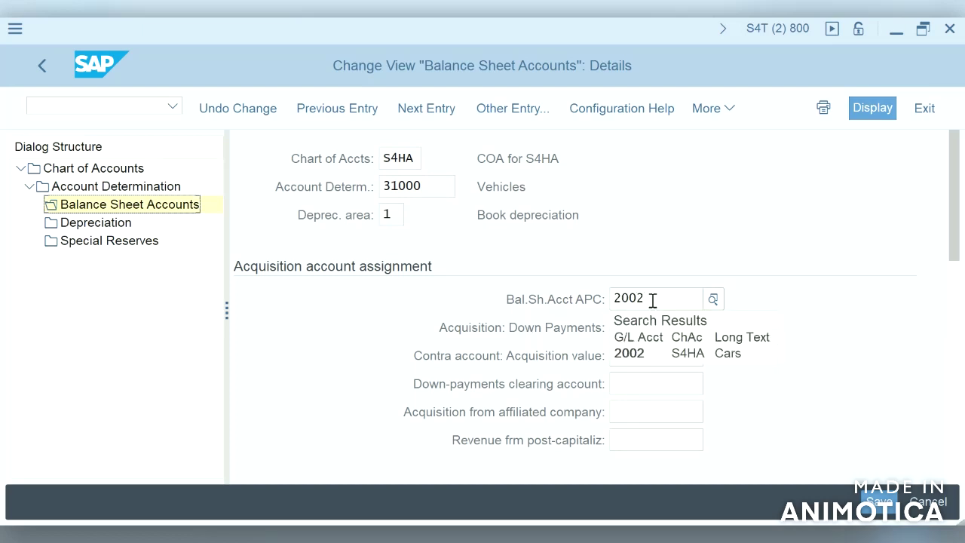
click(638, 355)
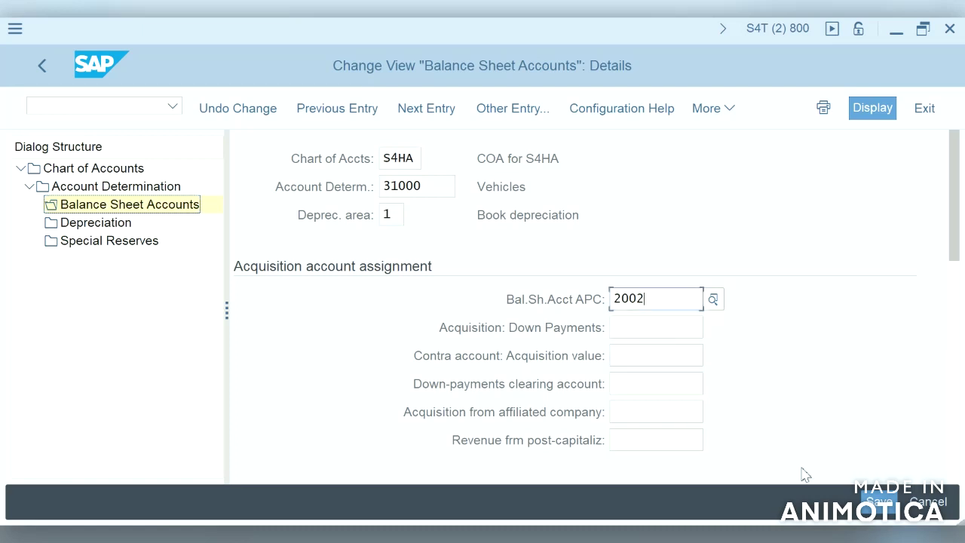
scroll(952, 424, down, 5)
key(F8)
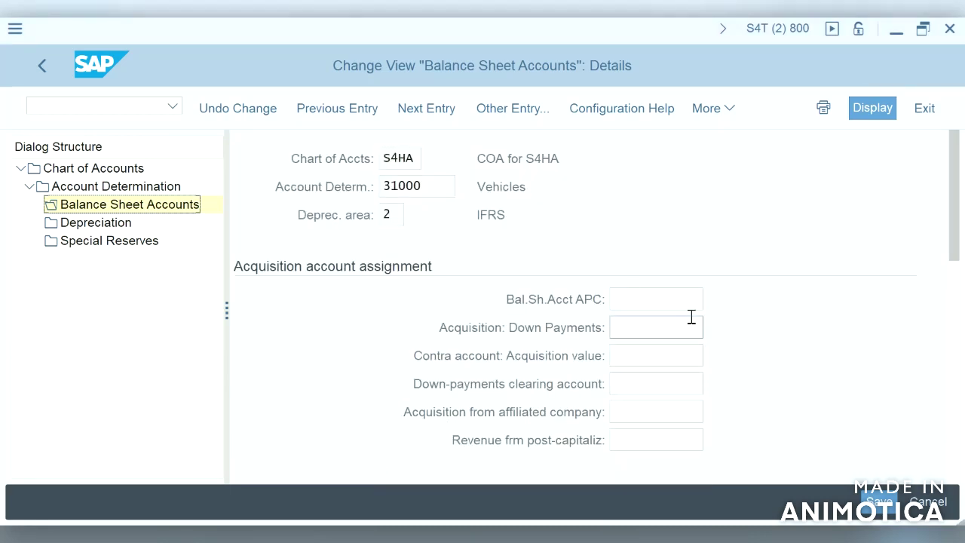
Assign G/L account 2002 as the balance sheet APC account for depreciation area 2 (IFRS) and save the assignments.
click(675, 300)
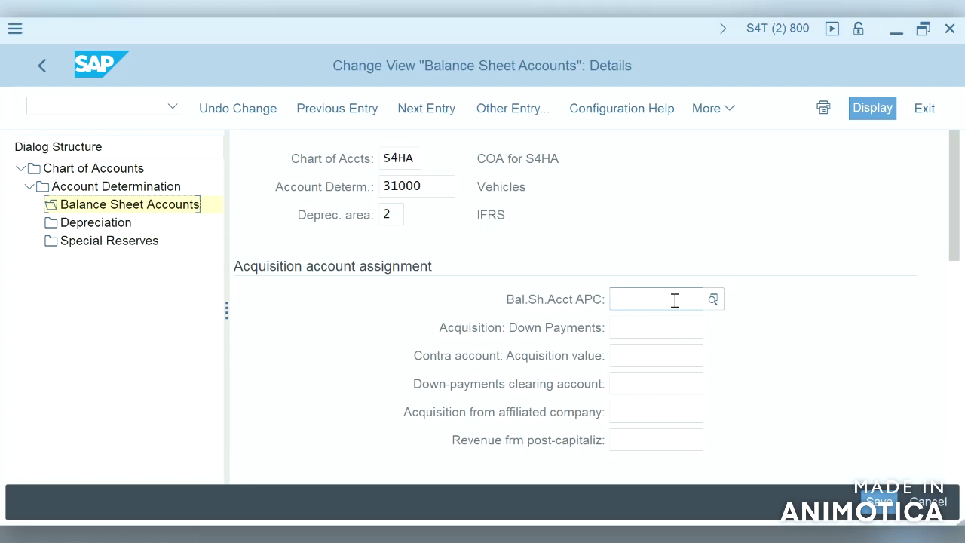
text(2002)
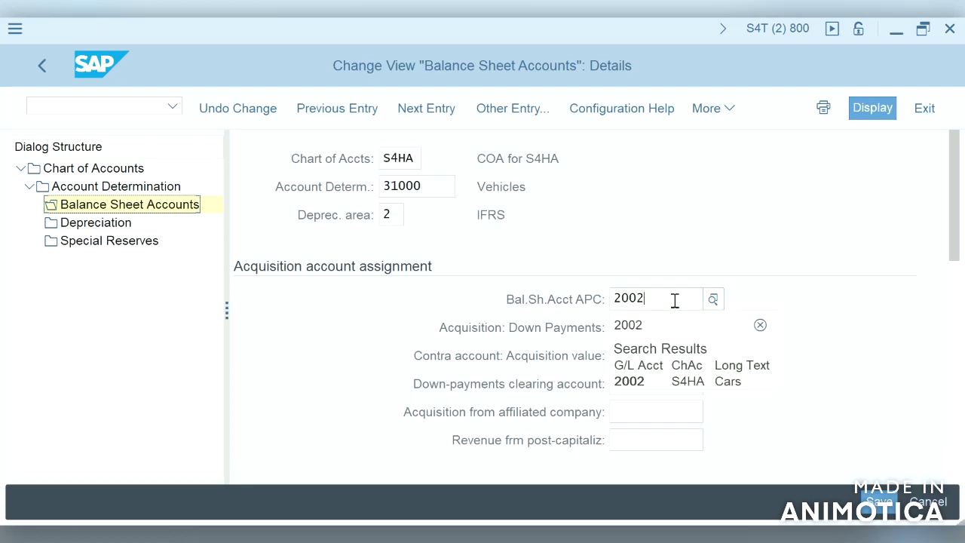
click(630, 386)
click(879, 502)
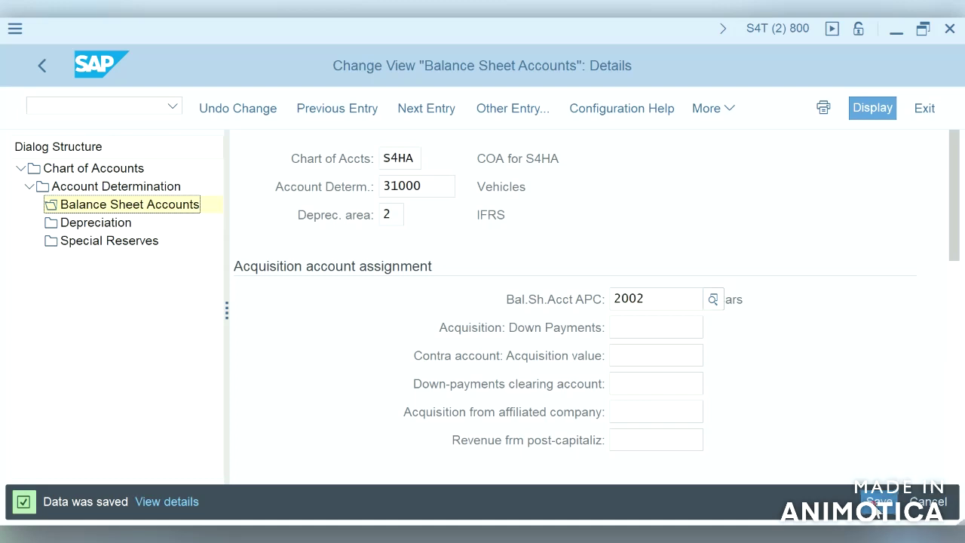
click(878, 503)
Start transaction F-90 and set the document date to 09.06.2021.
click(137, 104)
text(/n)
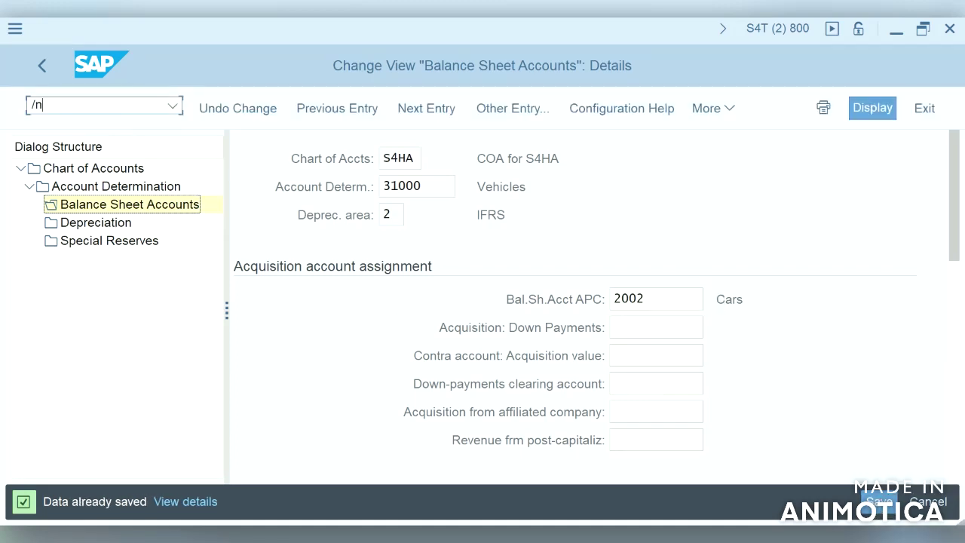
text(f-90)
key(Return)
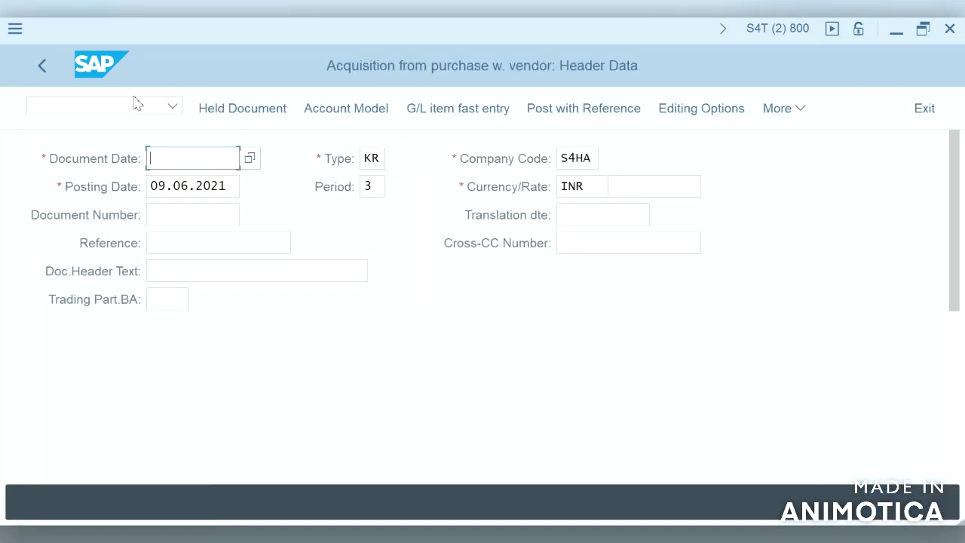
key(F4)
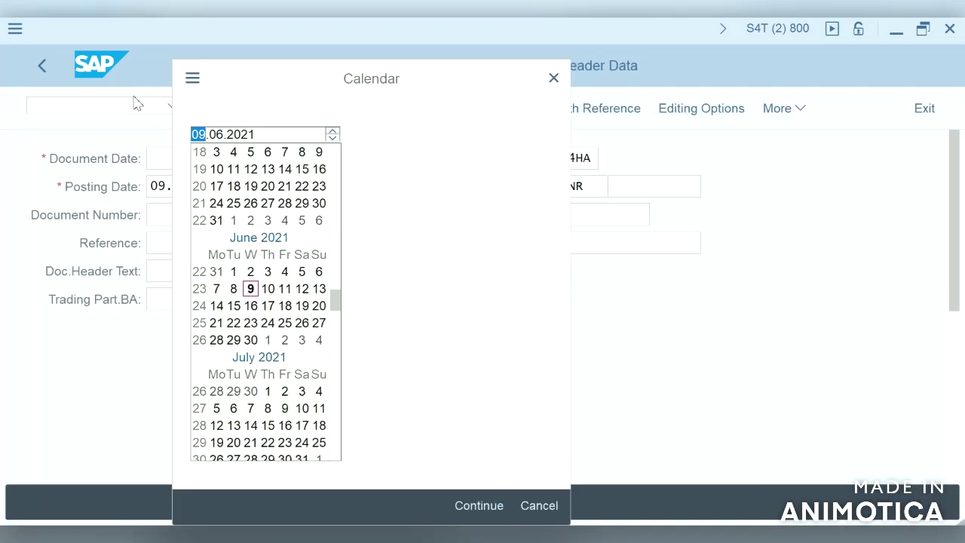
key(Return)
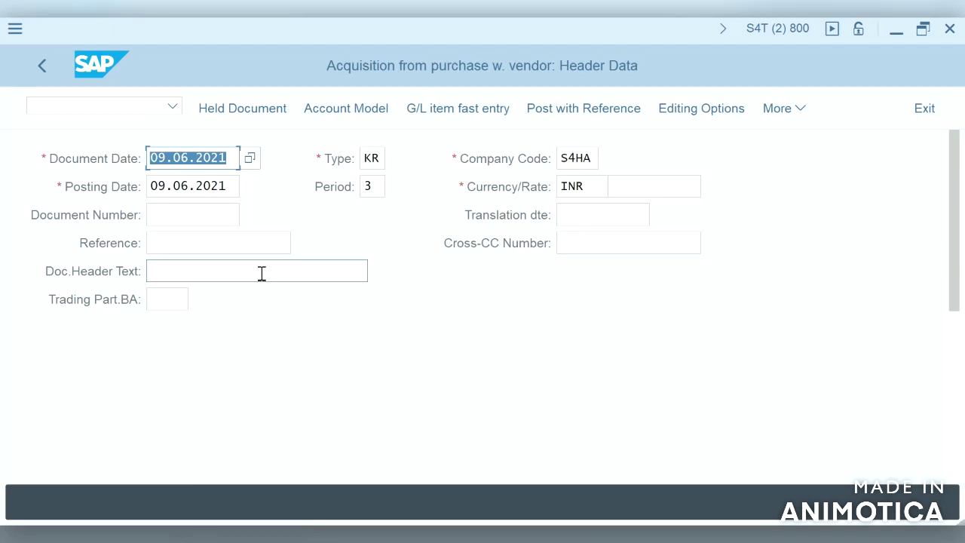
Enter the first line item with posting key 31 and the vendor's account number, and set its amount to 10000 INR.
key(Tab)
key(Tab)
key(Tab)
key(Tab)
key(Tab)
key(Tab)
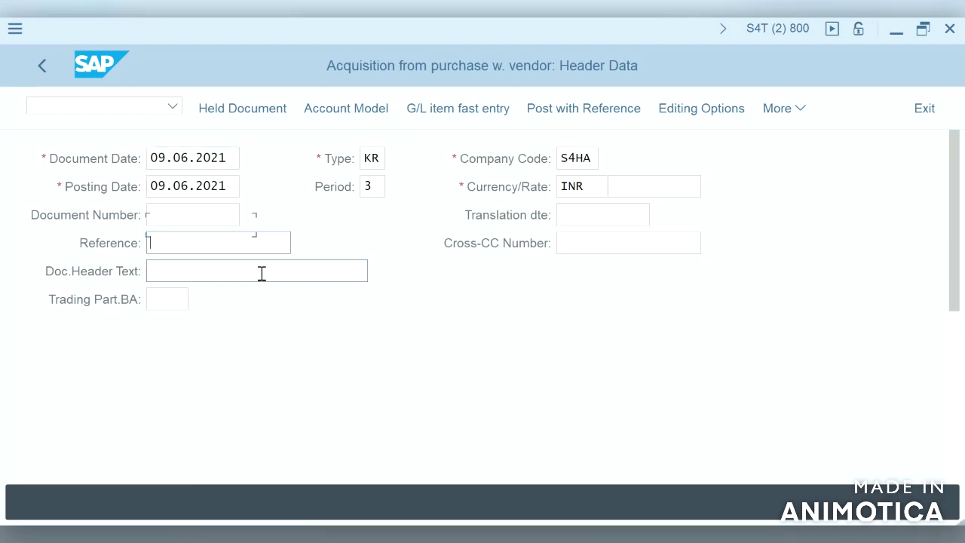
text(31)
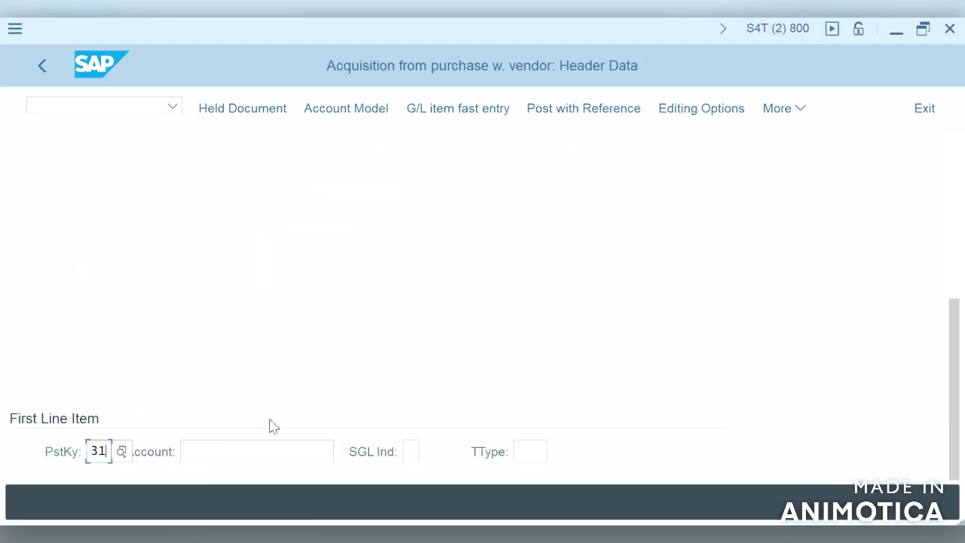
click(267, 451)
click(268, 451)
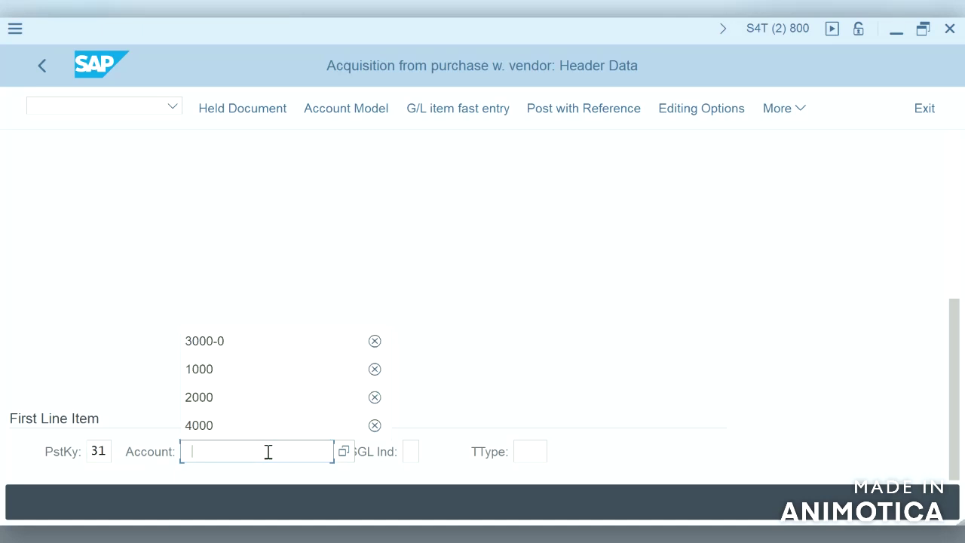
click(208, 379)
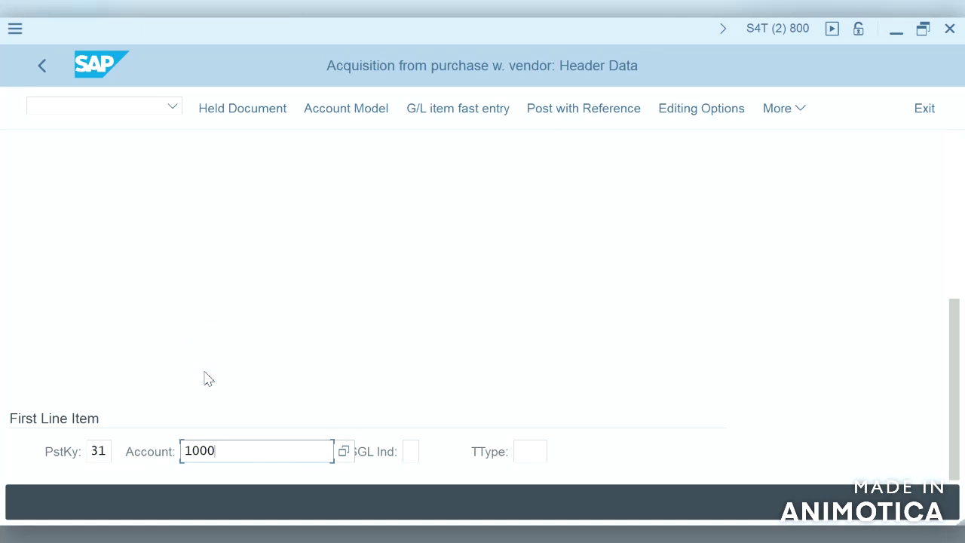
key(Return)
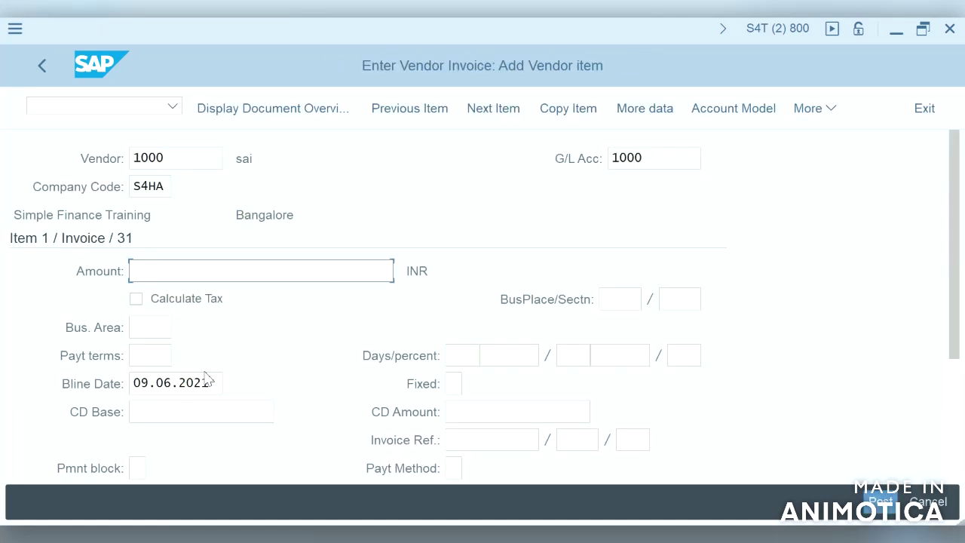
text(10000)
Add the next line item with posting key 70, asset 3000-0 and transaction type 100.
click(953, 390)
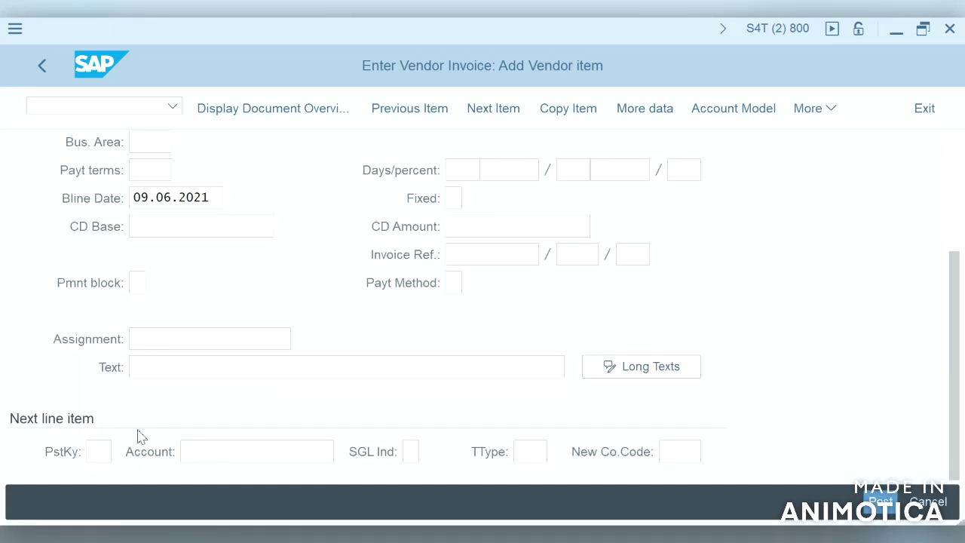
click(109, 451)
text(70)
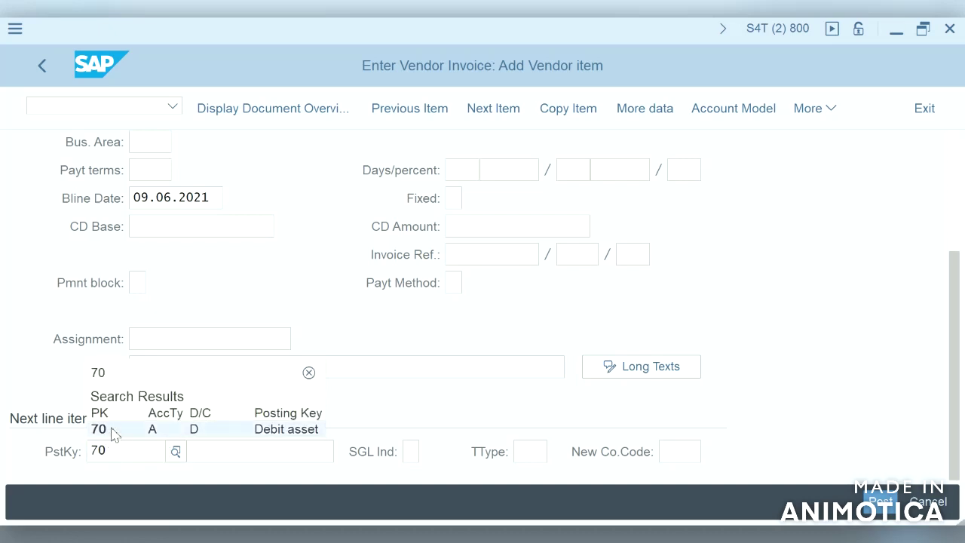
click(112, 429)
click(214, 453)
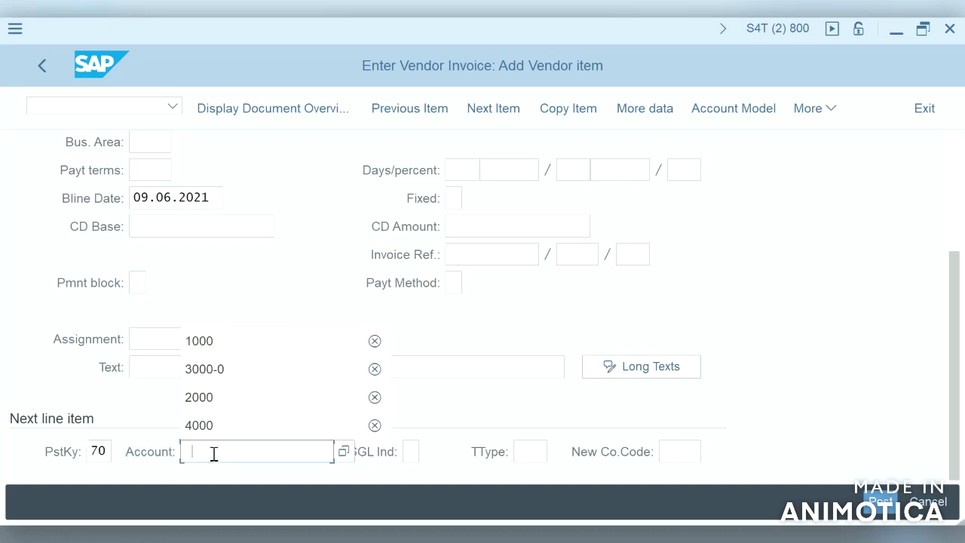
click(218, 367)
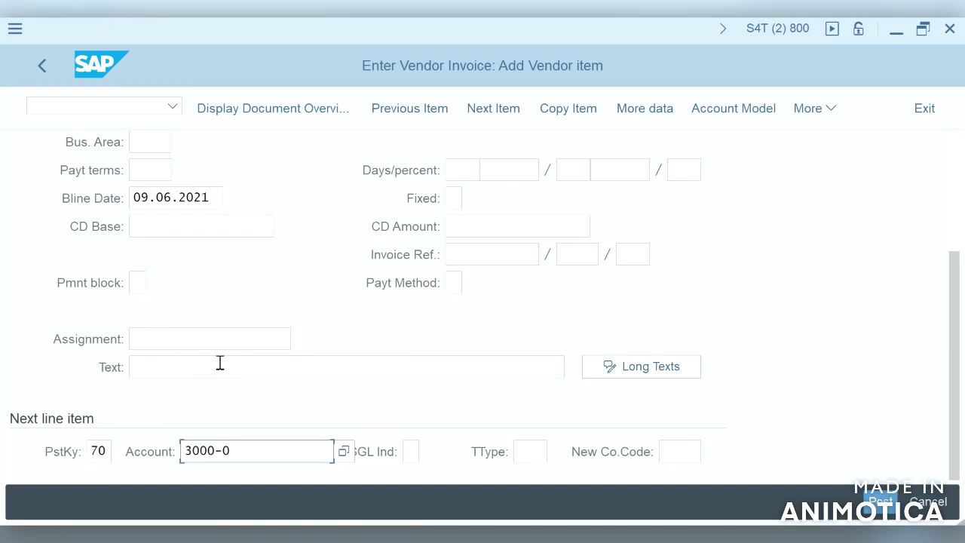
click(536, 450)
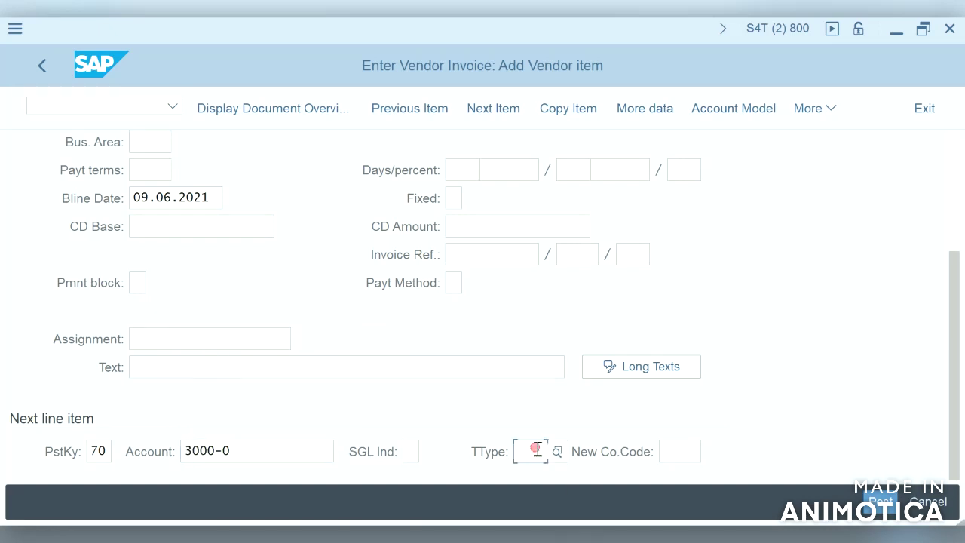
text(100)
key(Return)
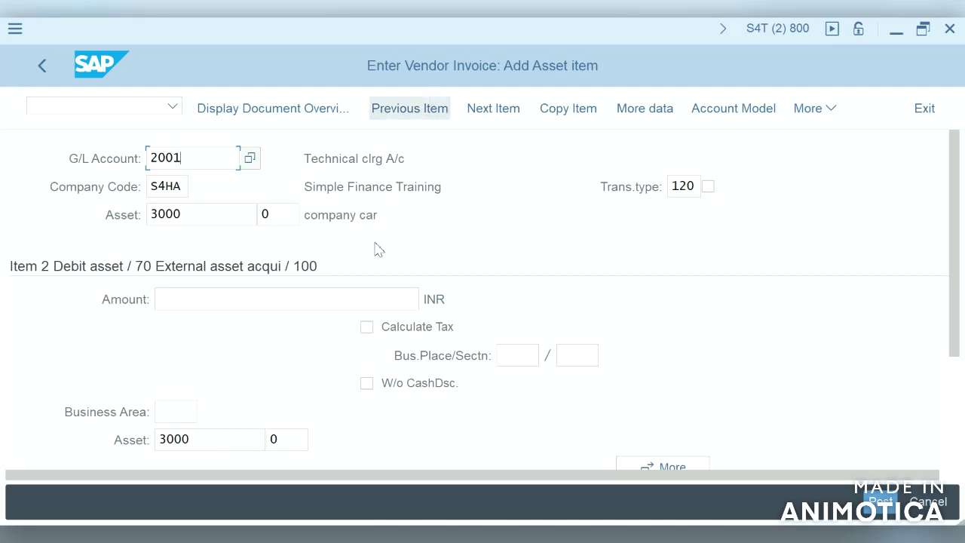
Set the asset line item's amount to 10000 INR and review its remaining fields.
click(363, 296)
text(10000)
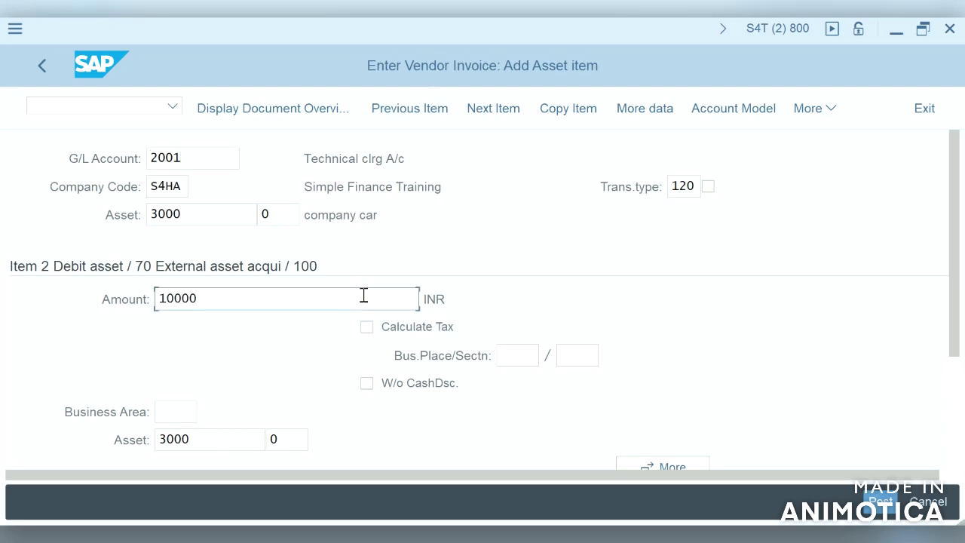
click(956, 391)
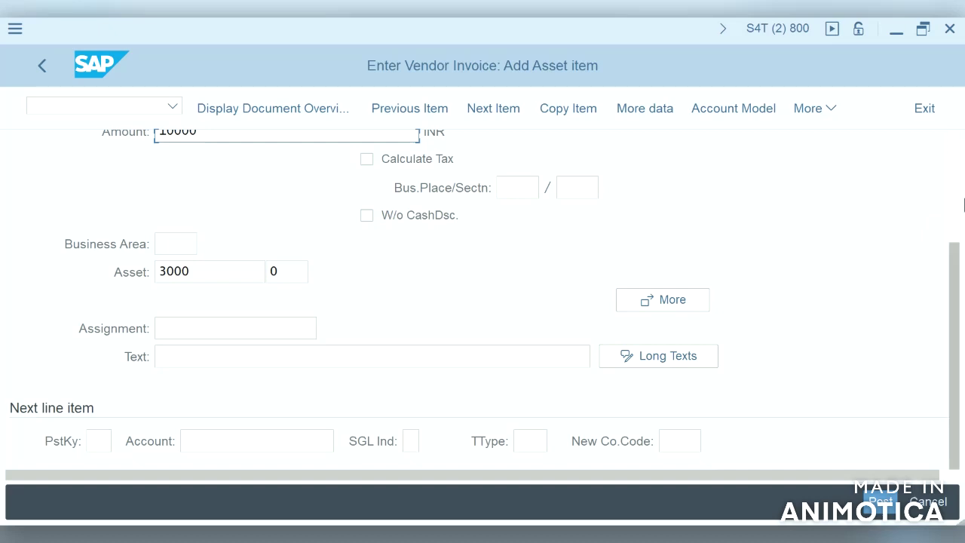
click(956, 169)
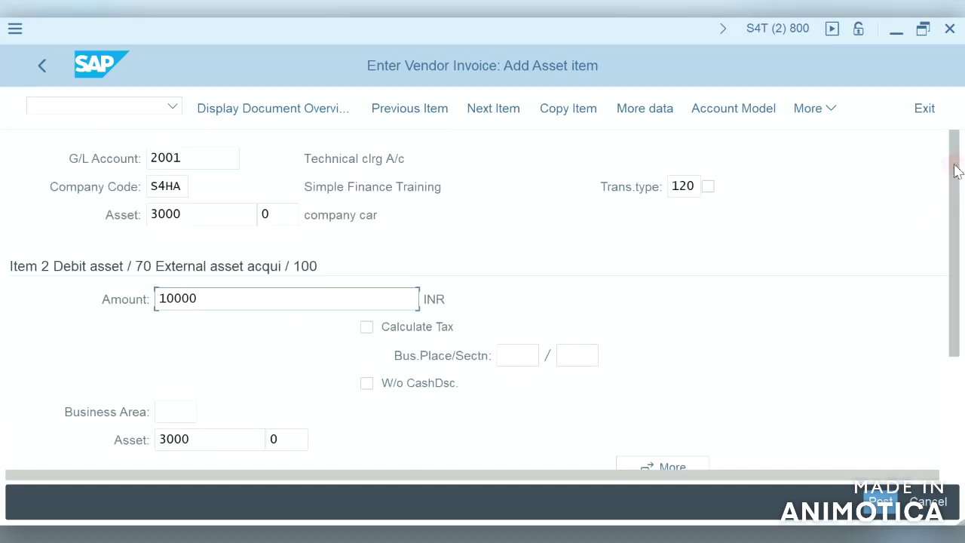
Simulate the vendor invoice document and review the amounts of its vendor and asset line items in the overview.
click(830, 111)
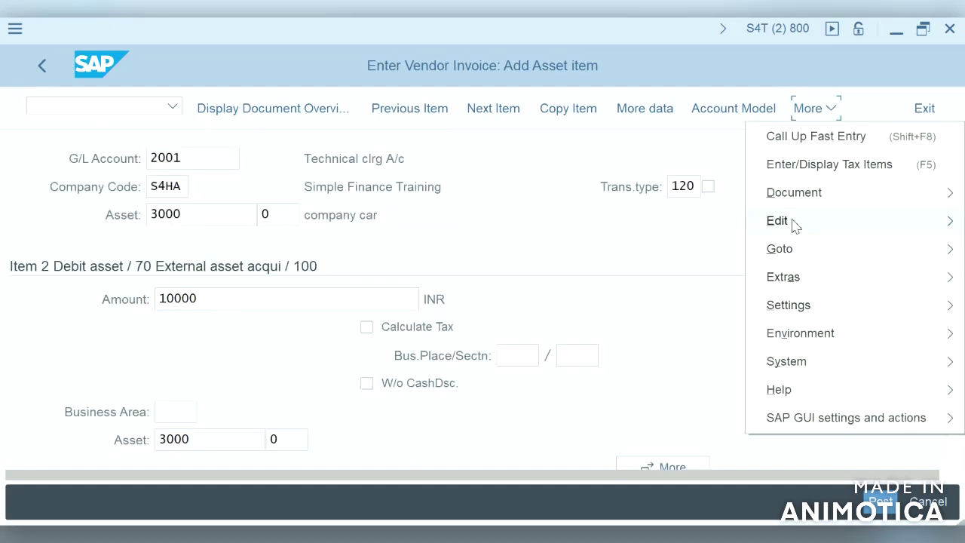
mouse_move(795, 200)
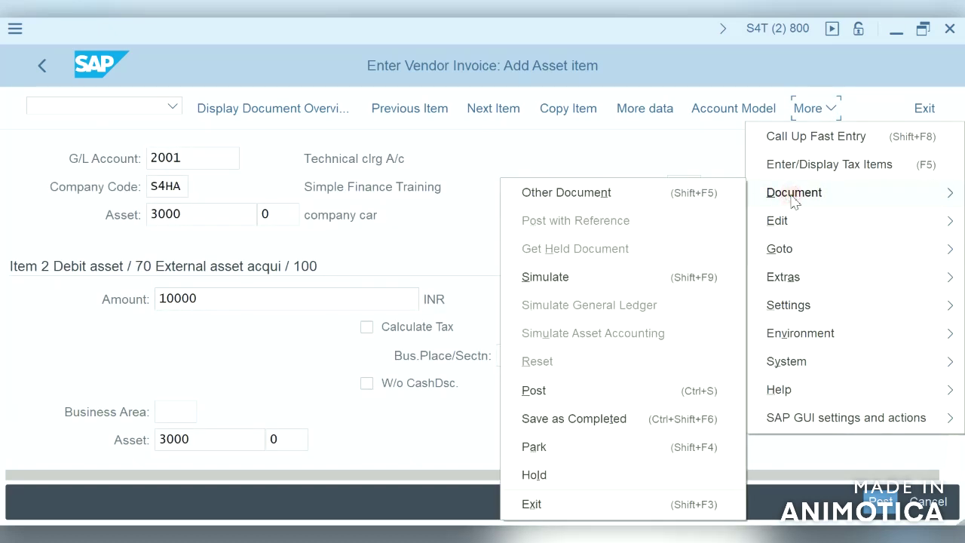
click(587, 285)
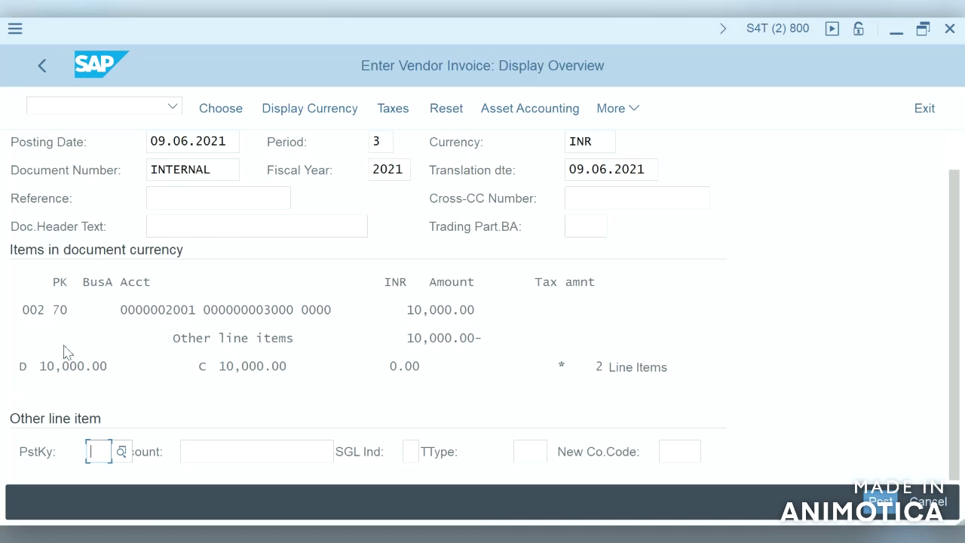
click(181, 310)
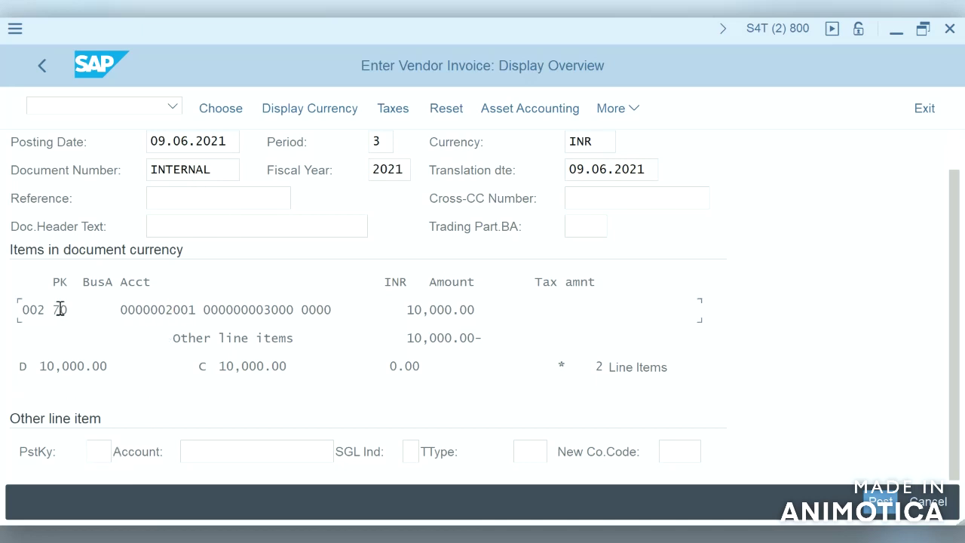
click(34, 310)
click(457, 312)
click(451, 338)
click(181, 310)
click(270, 338)
Run the general ledger simulation for the invoice, review its items and return to the document overview without discarding the entry.
click(951, 149)
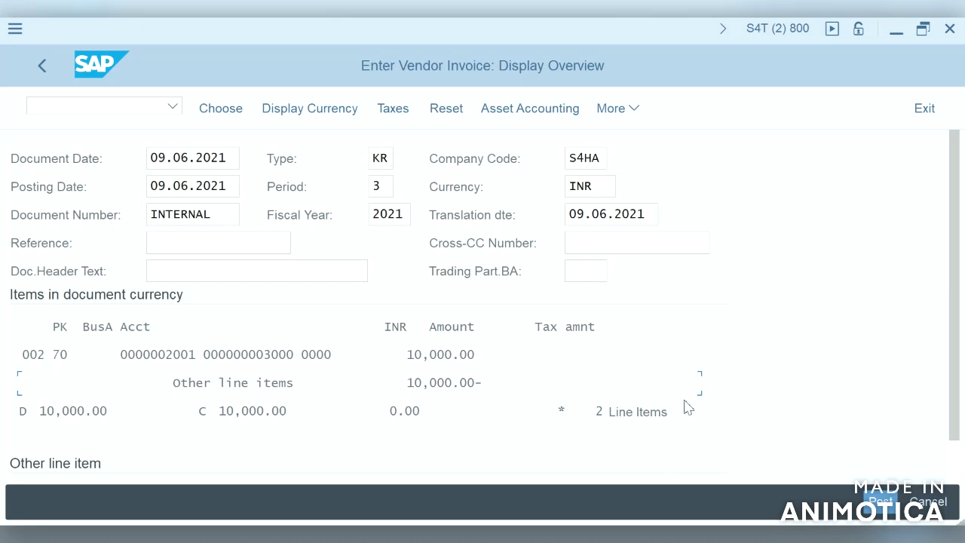
click(631, 110)
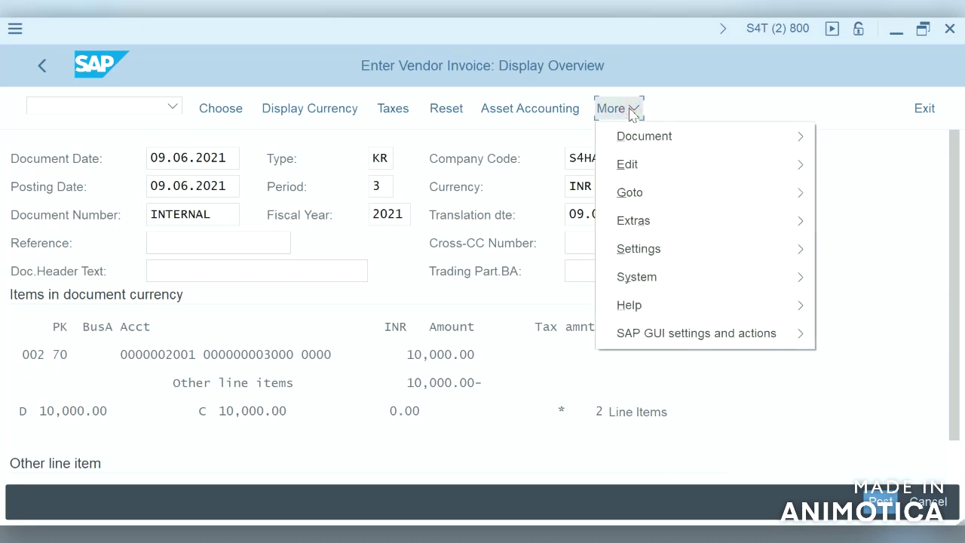
click(655, 140)
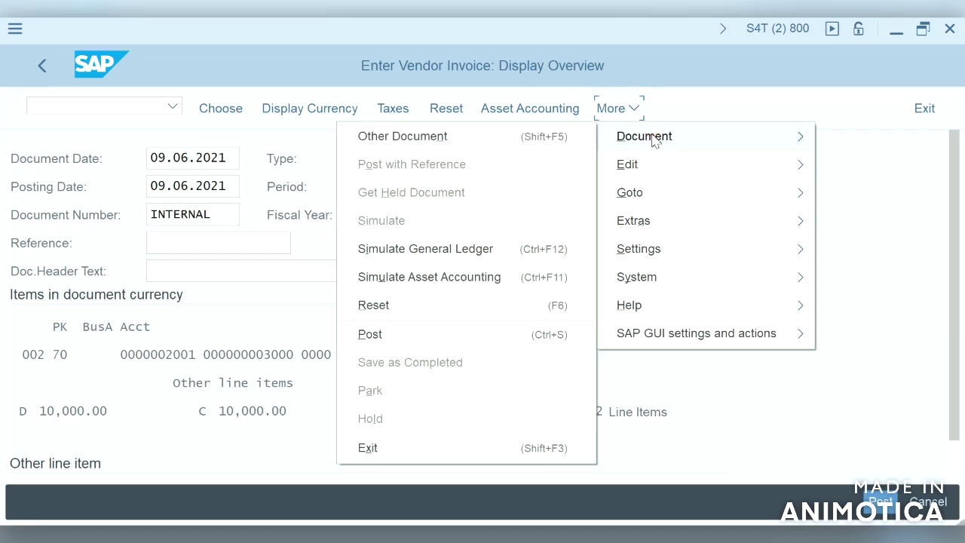
click(440, 255)
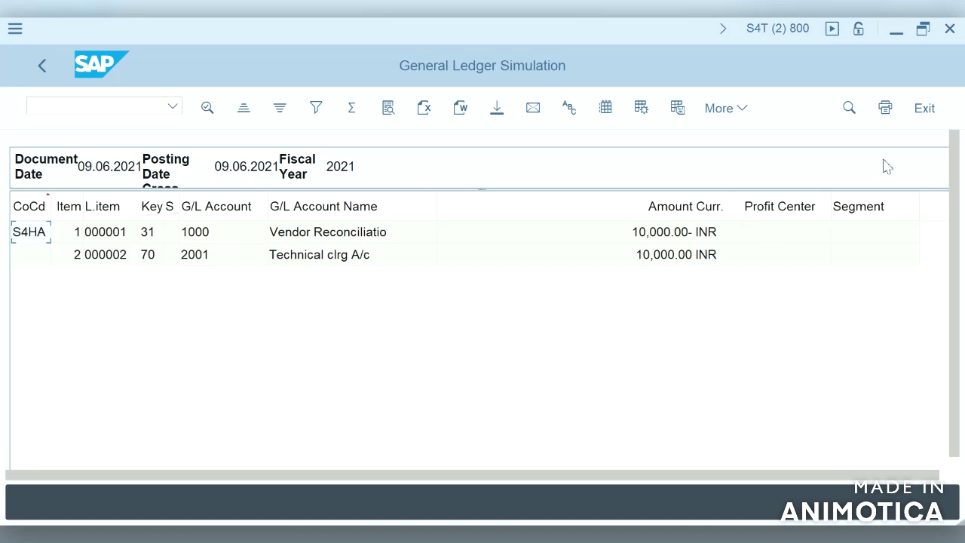
click(742, 110)
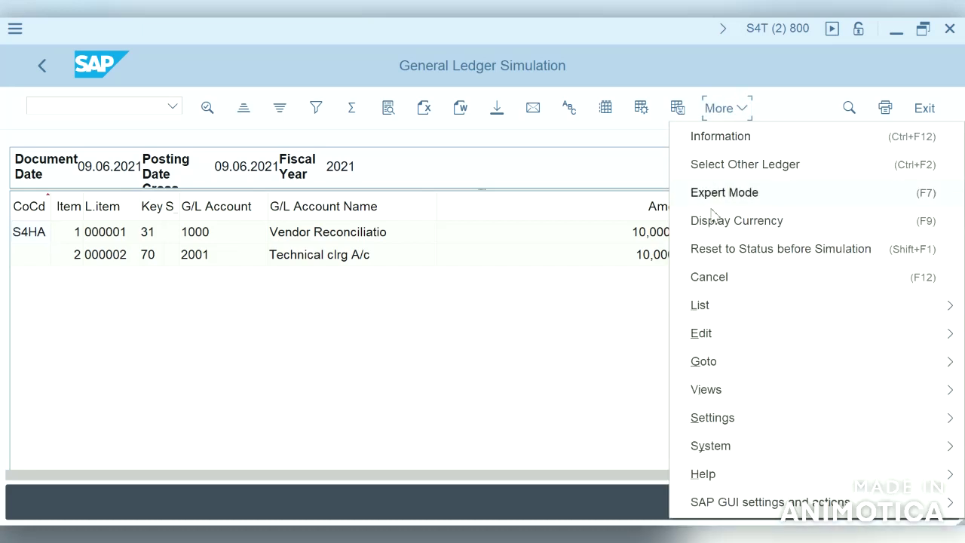
click(637, 284)
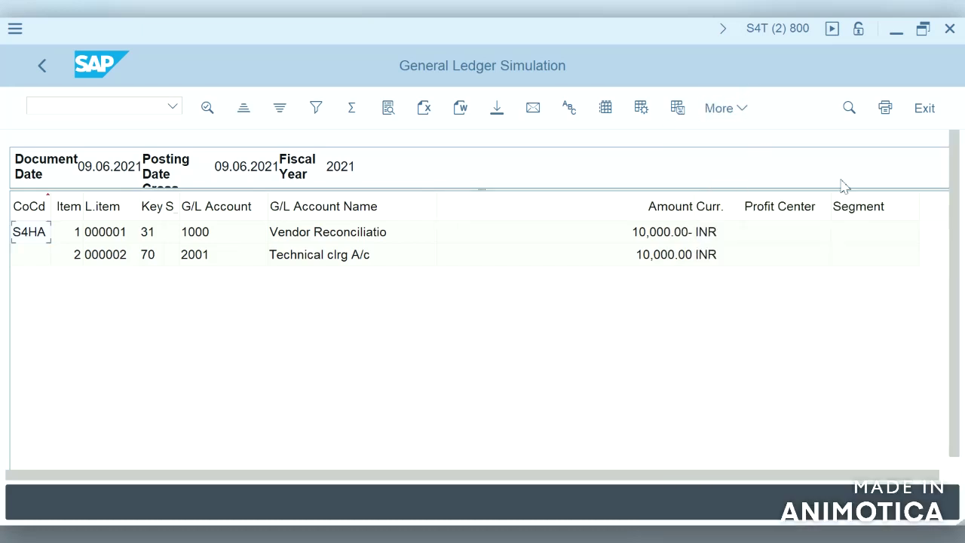
click(926, 110)
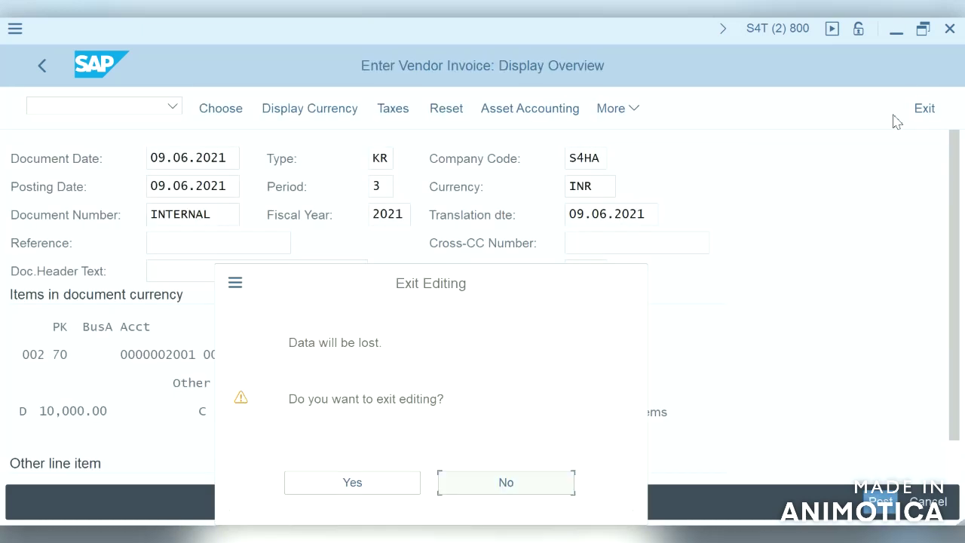
click(506, 486)
Simulate asset accounting for the vendor invoice.
click(789, 110)
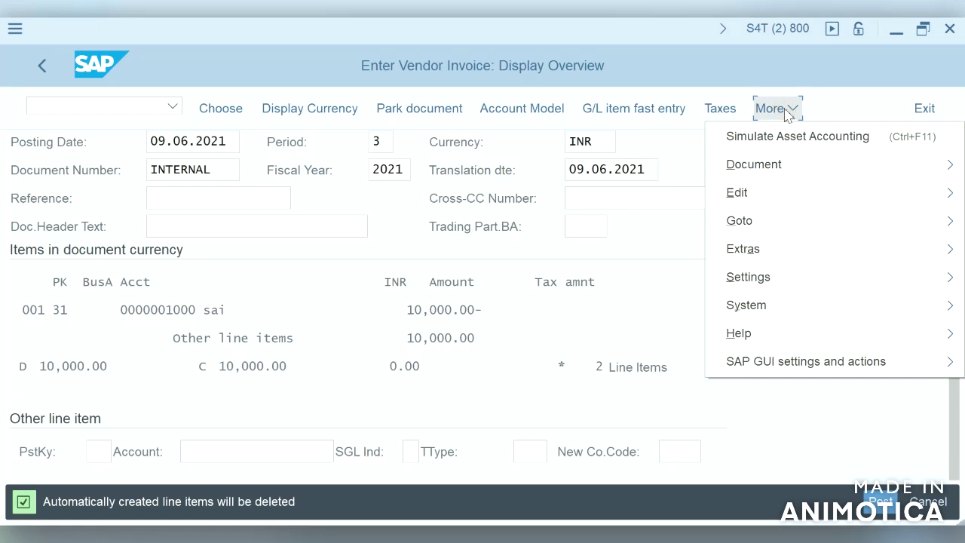
mouse_move(759, 187)
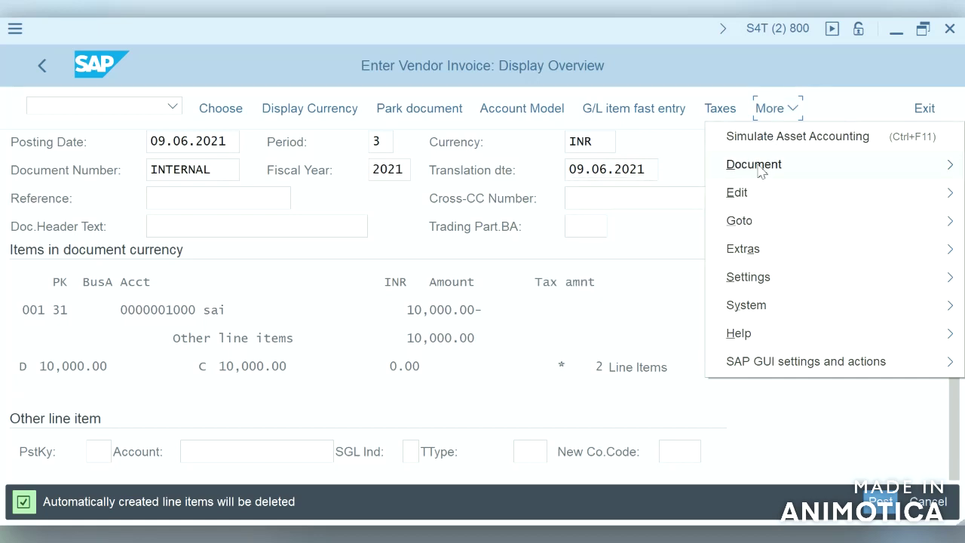
click(766, 136)
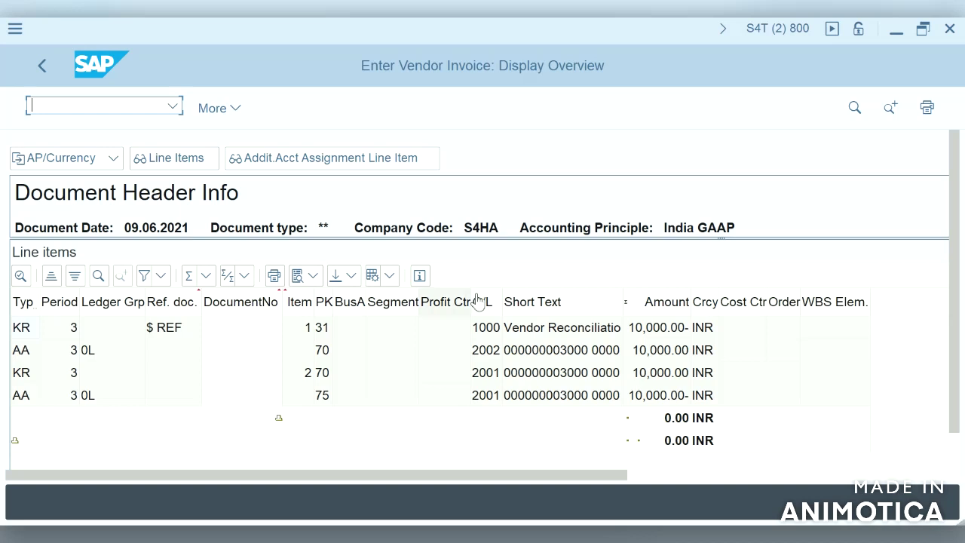
Examine the G/L account of each simulated vendor and asset line item, and return to the document overview.
click(492, 352)
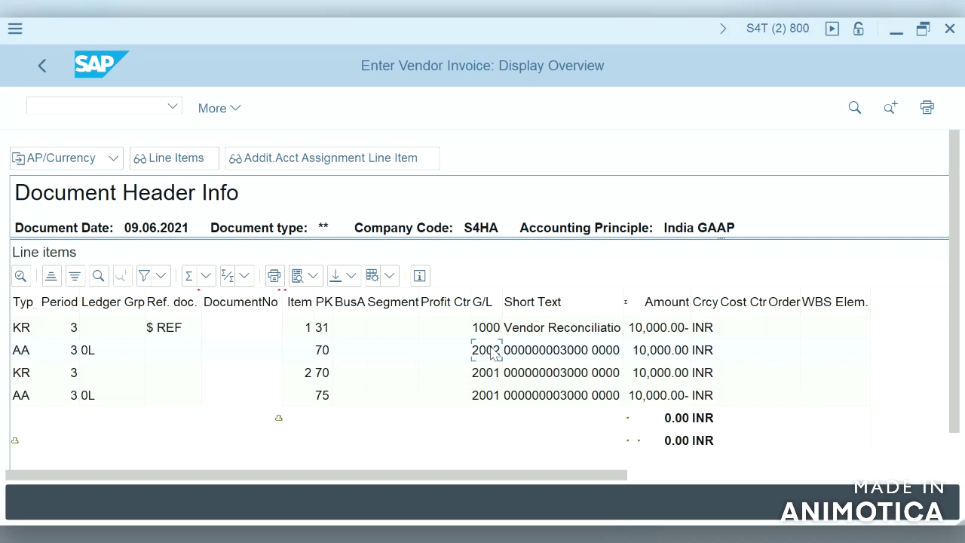
click(492, 329)
click(486, 357)
click(484, 376)
click(485, 396)
click(491, 352)
click(491, 336)
click(488, 376)
click(487, 399)
click(488, 352)
click(488, 329)
click(490, 352)
click(41, 68)
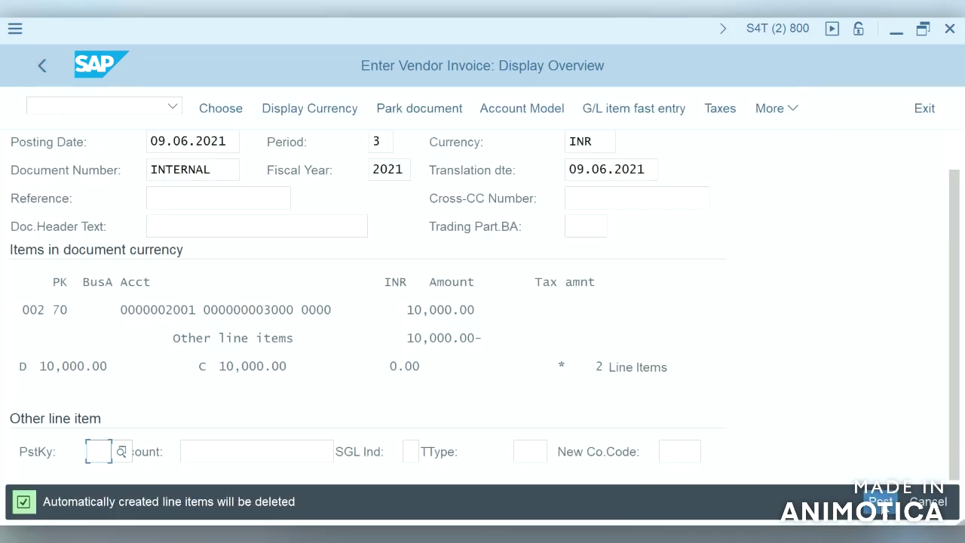
Try to post the vendor invoice, and open the asset number range transaction AS08 in a new session.
click(881, 501)
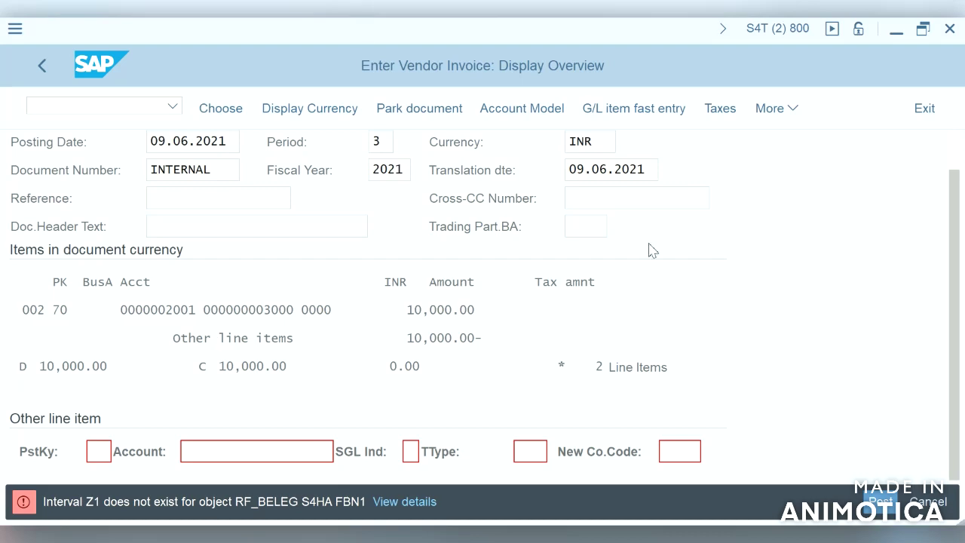
click(98, 114)
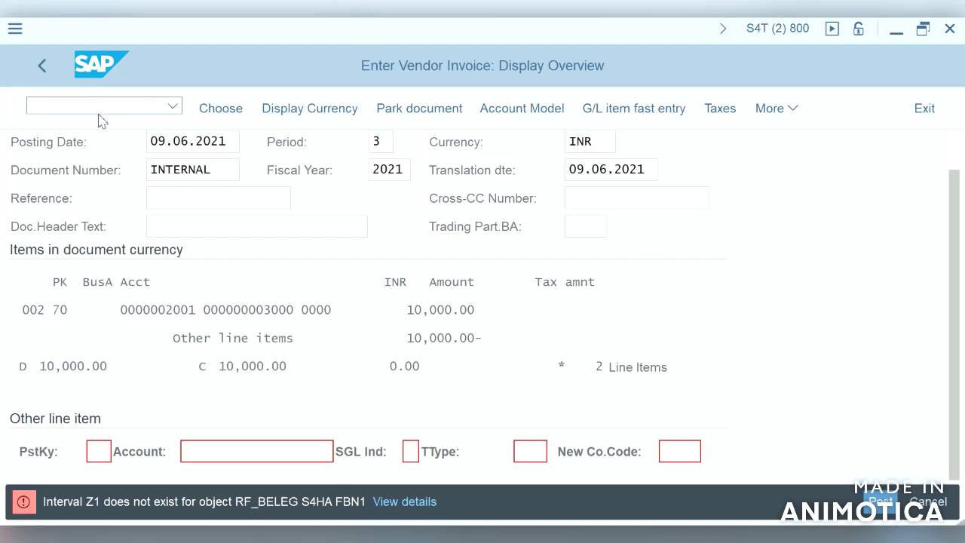
text(/)
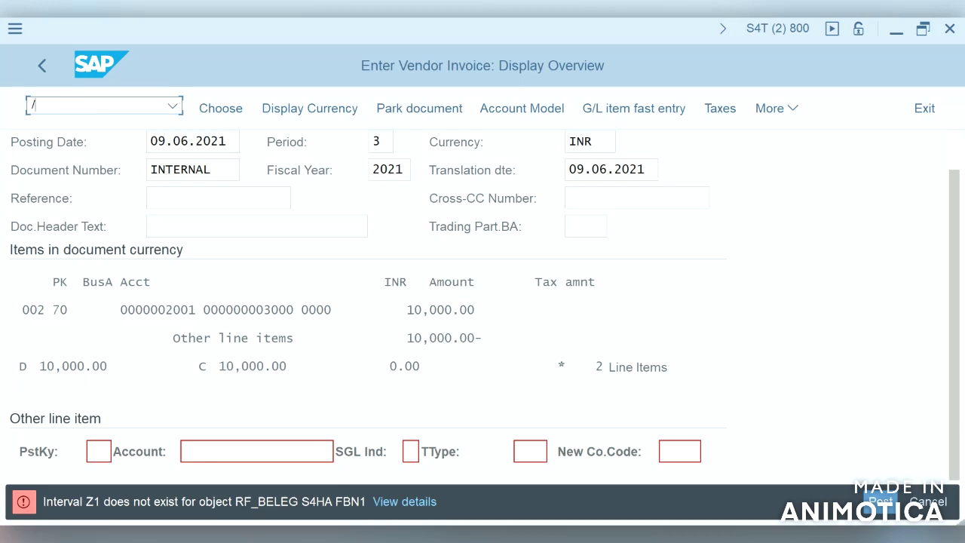
text(oas09)
key(BackSpace)
text(8)
key(Return)
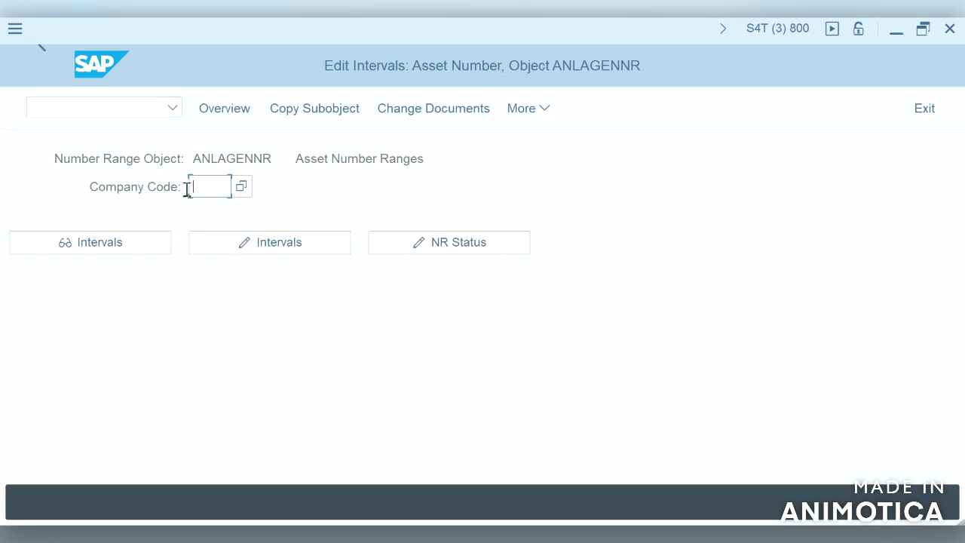
Switch the new session to transaction FBN1 and open the accounting document number ranges of company code S4HA for editing.
text(s4)
key(BackSpace)
key(BackSpace)
click(140, 111)
text(/nfbn1)
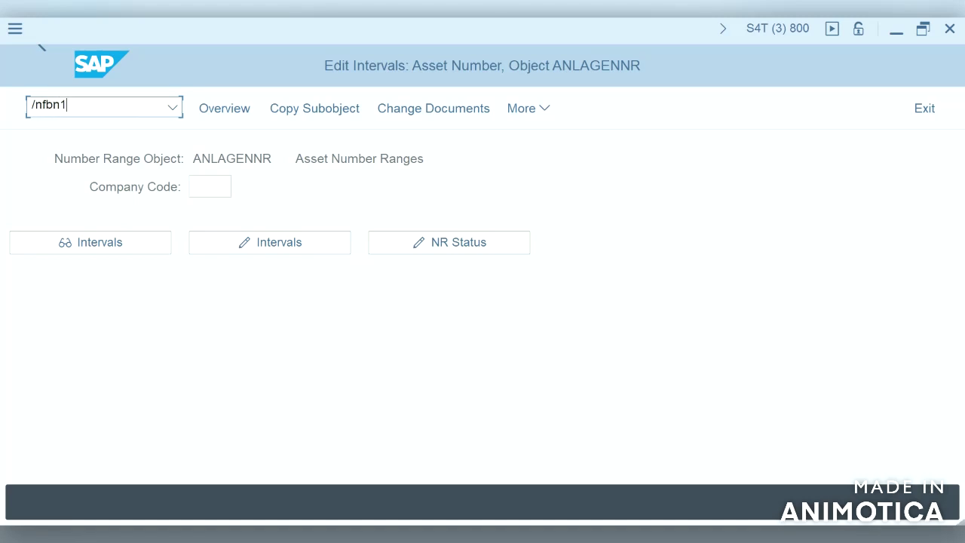
key(Return)
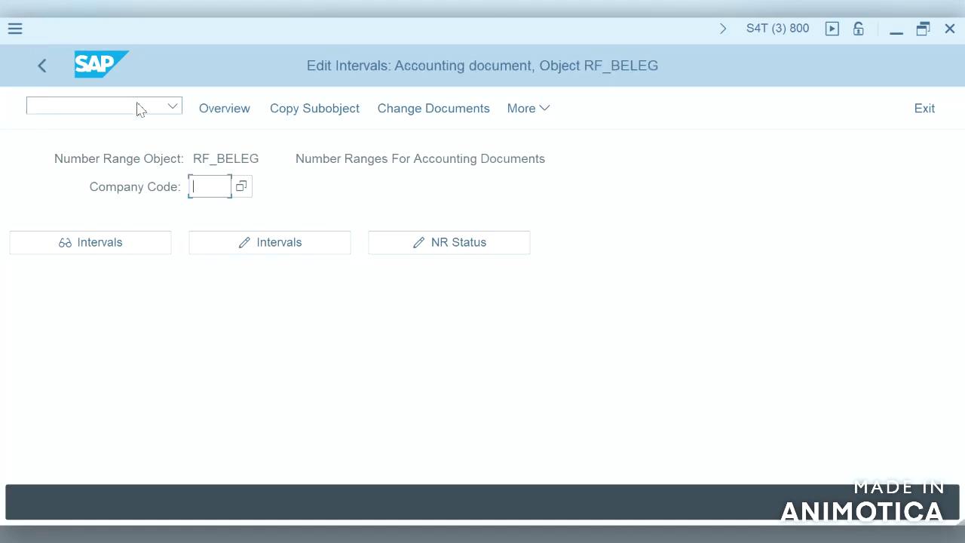
click(219, 188)
text(s4ha)
key(Return)
click(264, 245)
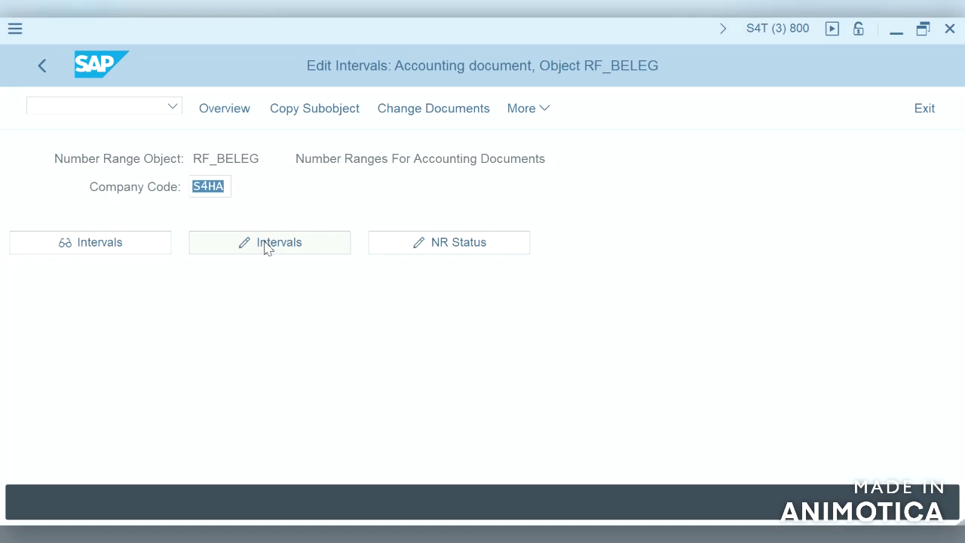
click(265, 245)
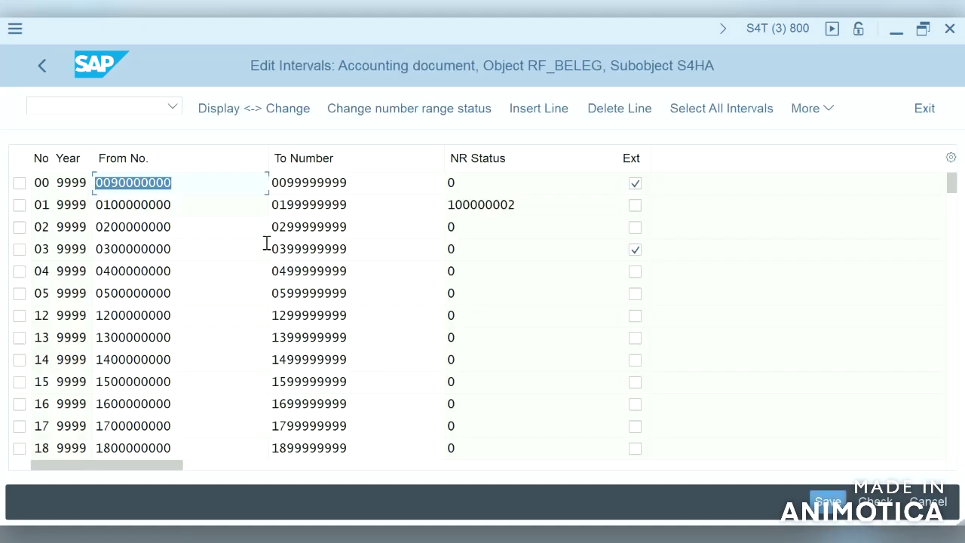
Check the existing number range intervals against the error reported for the vendor invoice in the other session.
click(949, 385)
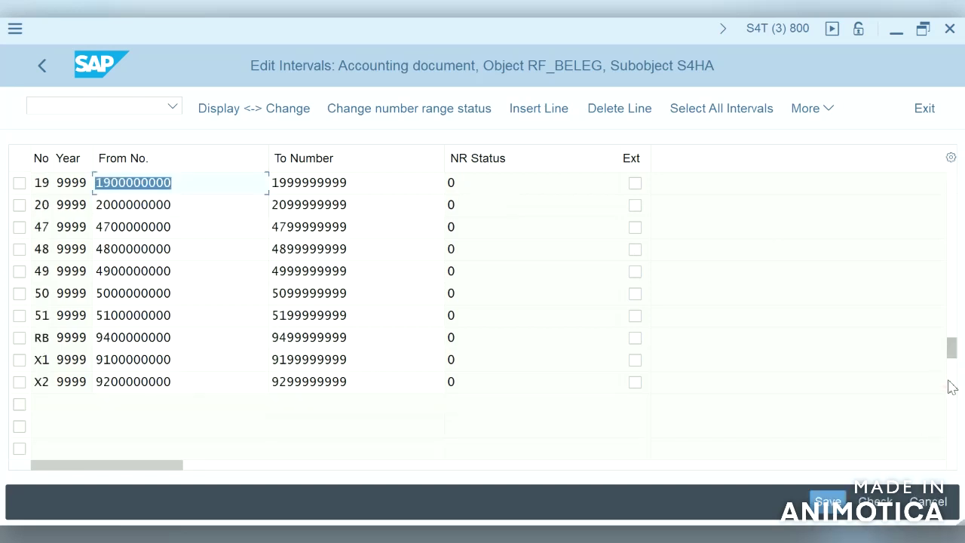
key(alt+Tab)
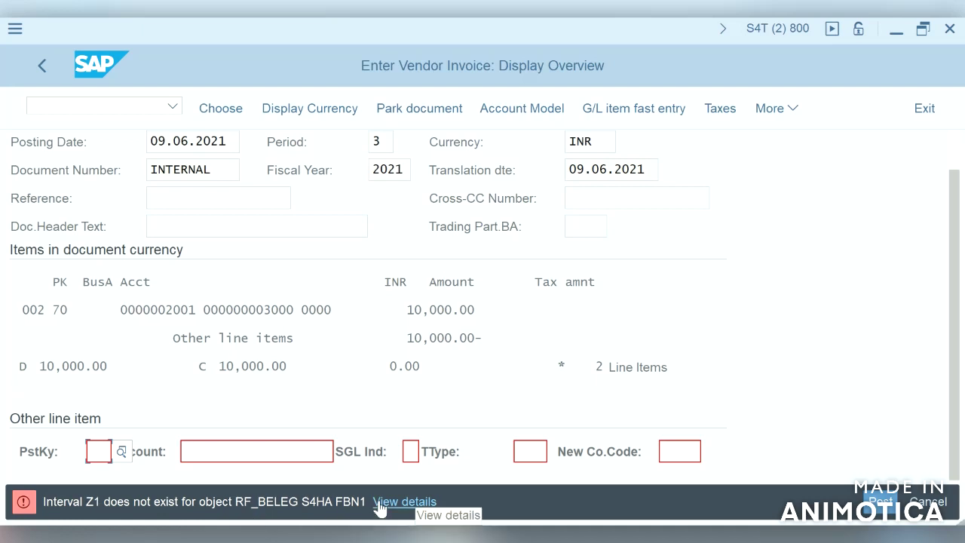
click(379, 503)
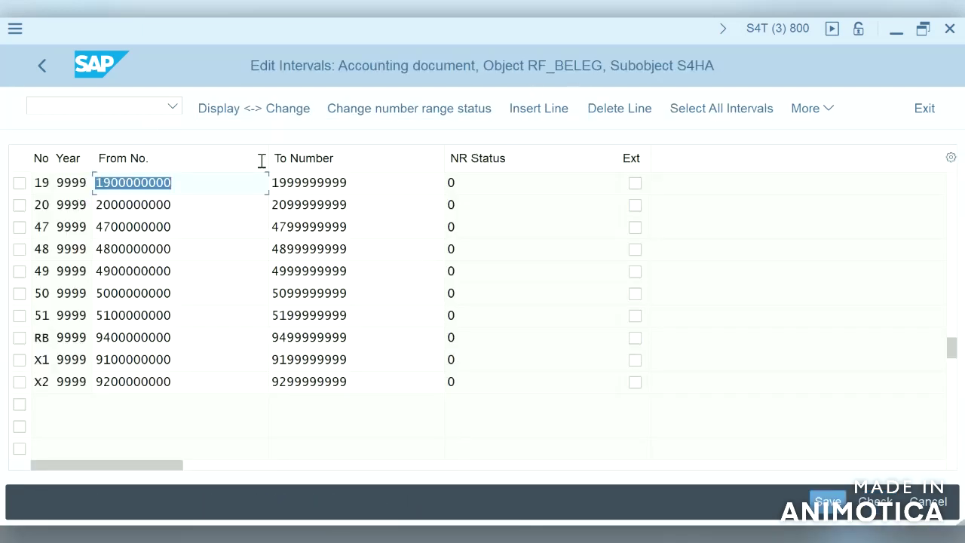
Insert a new interval line with number Z1 and year 9999, deleting the surplus blank line.
click(554, 119)
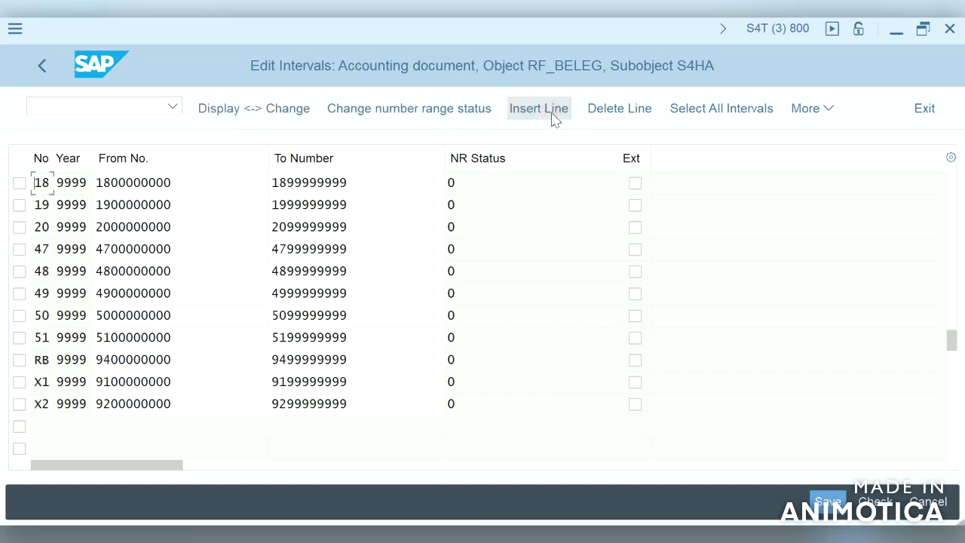
click(555, 118)
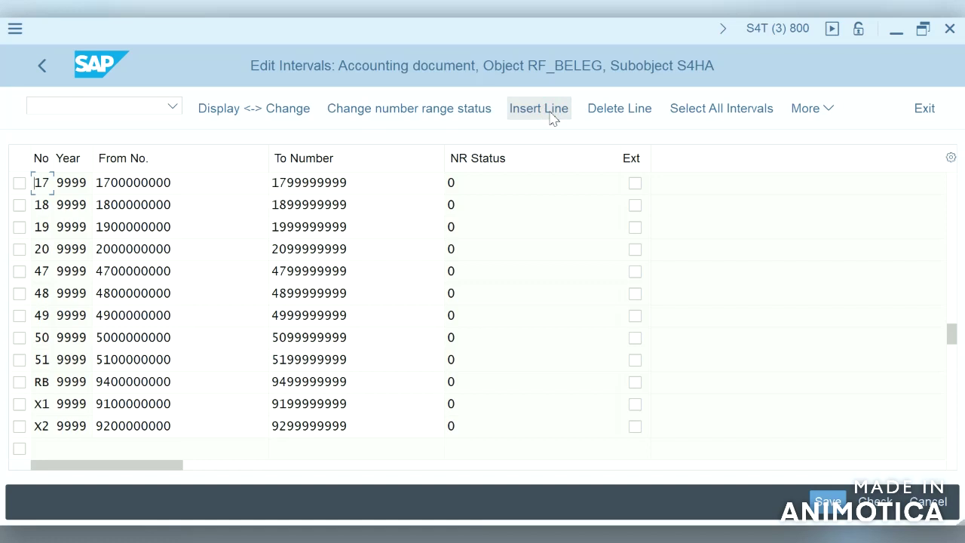
click(952, 193)
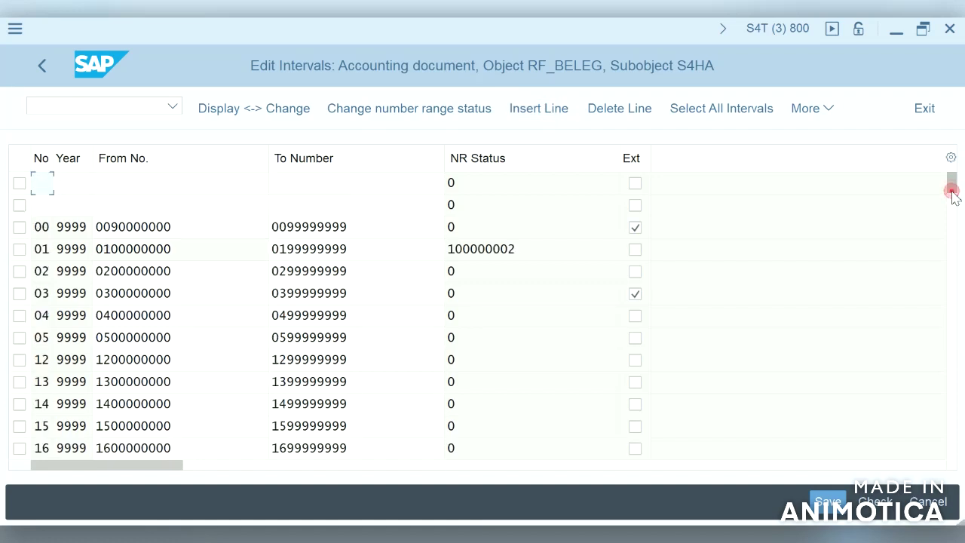
click(21, 183)
click(617, 111)
click(48, 184)
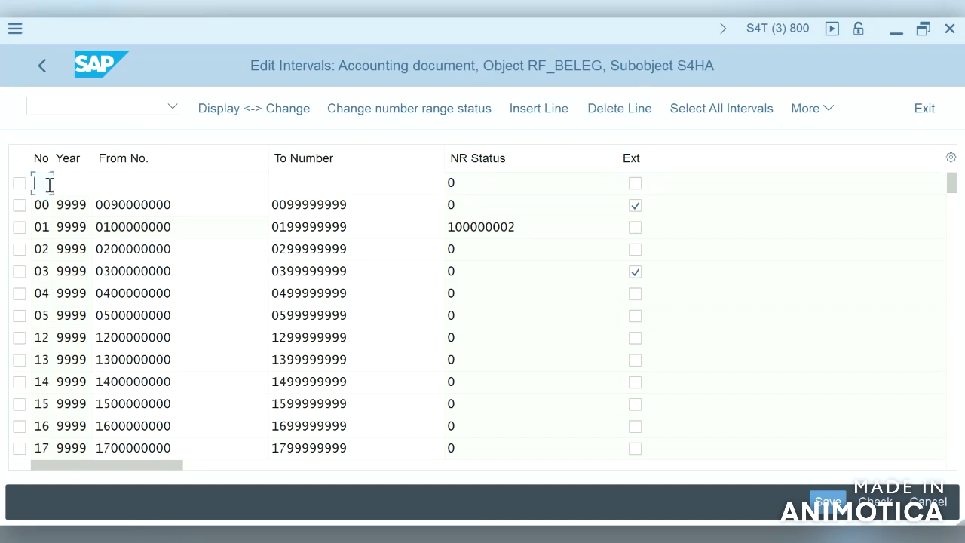
text(z1)
click(79, 183)
text(9999)
click(140, 188)
scroll(958, 379, down, 5)
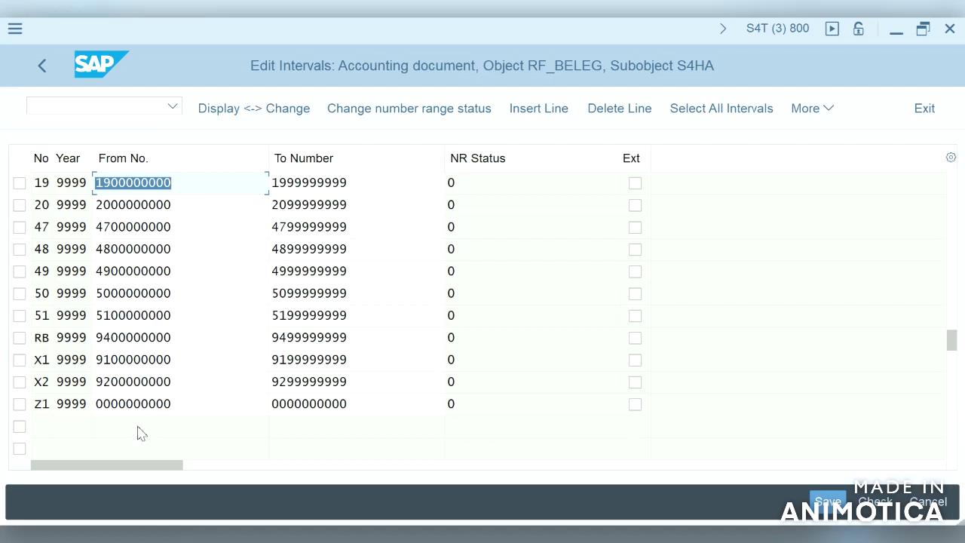
click(194, 411)
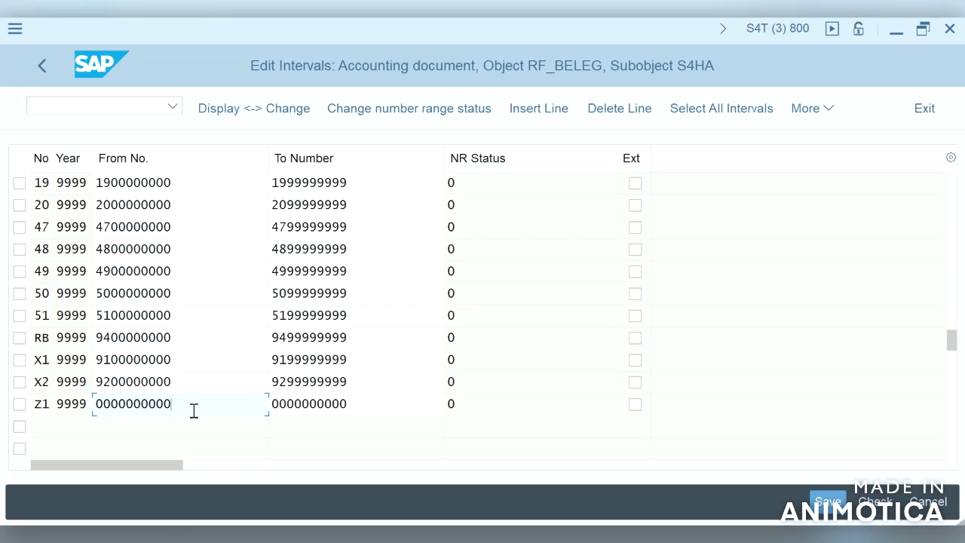
key(BackSpace)
key(BackSpace)
key(BackSpace)
key(BackSpace)
key(BackSpace)
key(BackSpace)
key(BackSpace)
key(BackSpace)
key(BackSpace)
key(BackSpace)
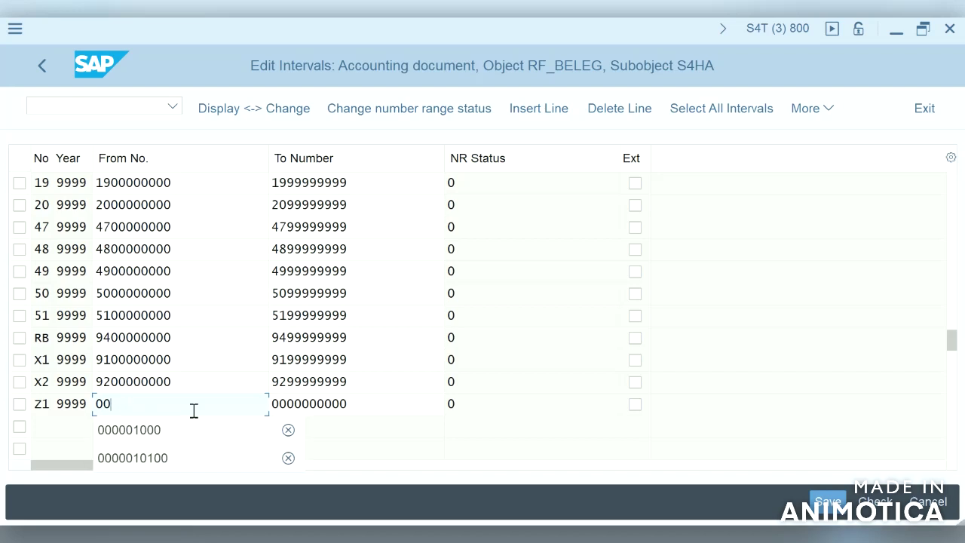
text(9)
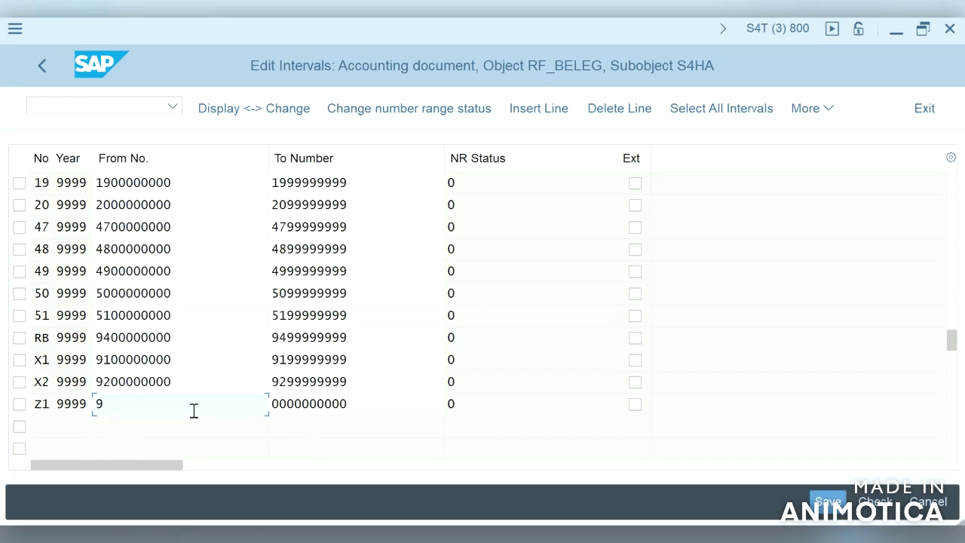
text(300000000)
click(377, 407)
key(BackSpace)
key(BackSpace)
key(BackSpace)
key(BackSpace)
key(BackSpace)
key(BackSpace)
key(BackSpace)
key(BackSpace)
key(BackSpace)
key(BackSpace)
text(9)
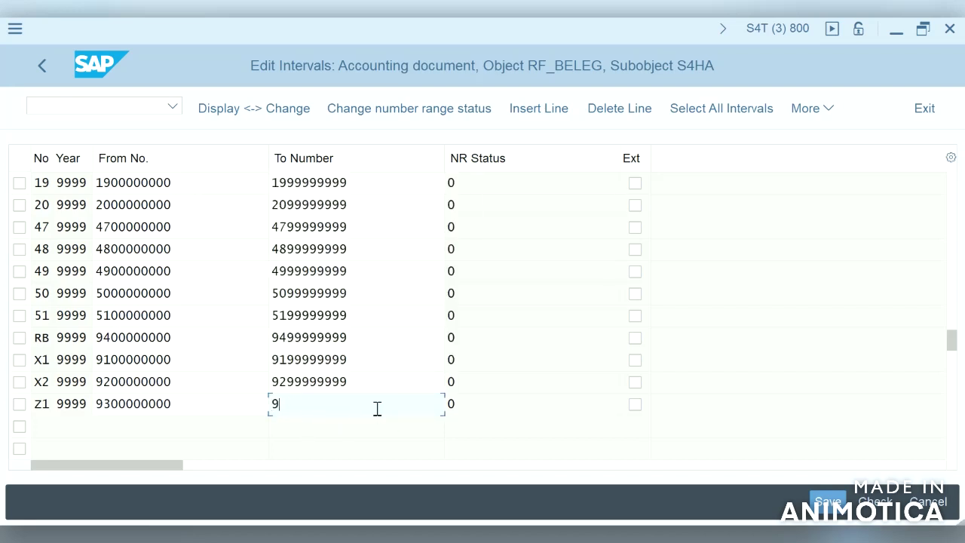
text(399999999)
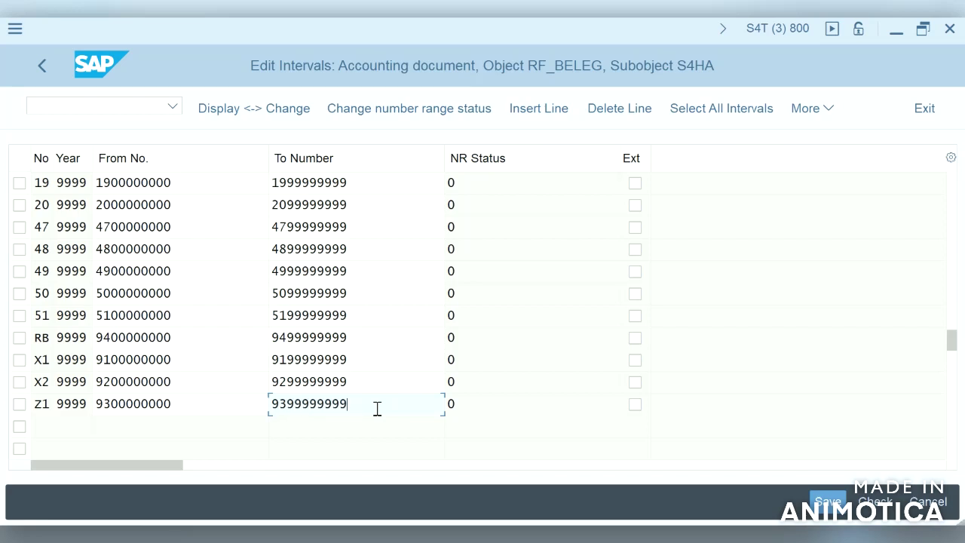
click(833, 502)
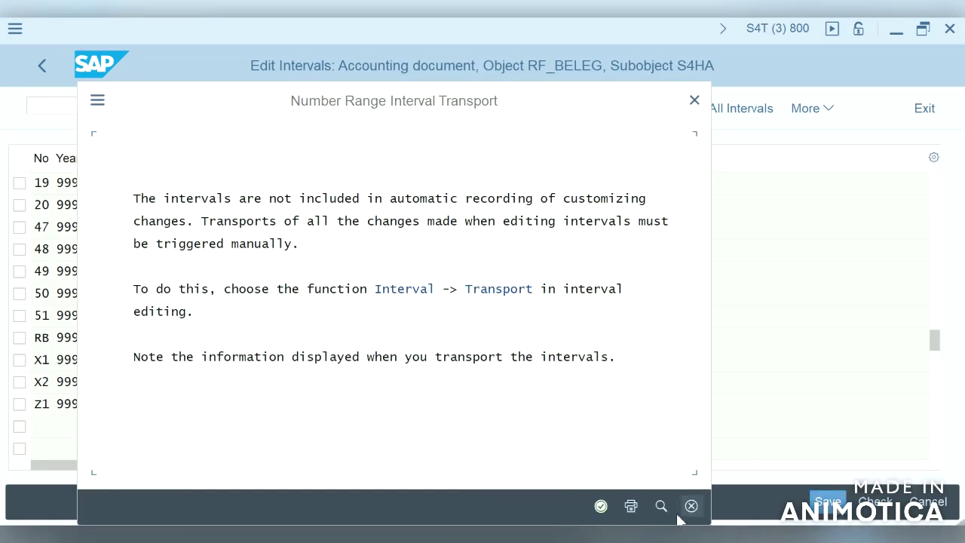
click(601, 506)
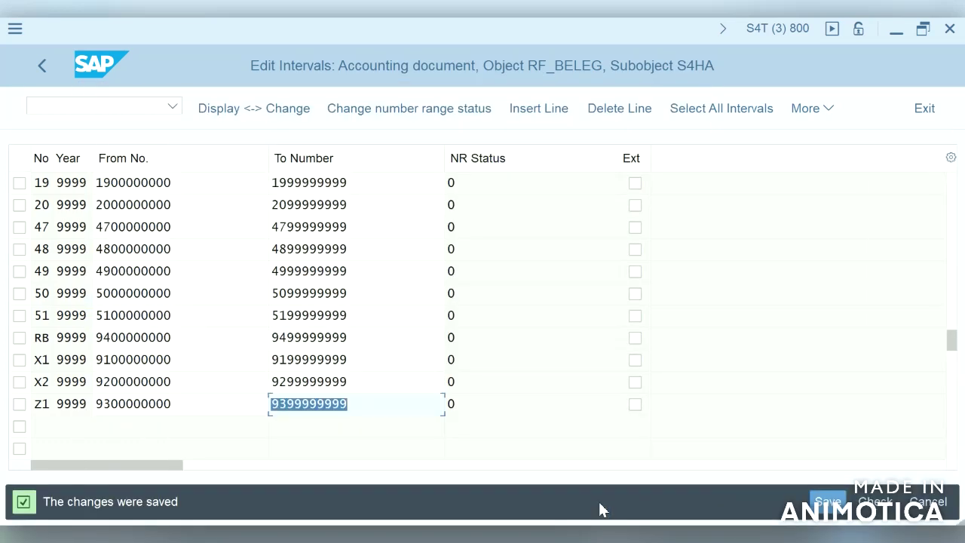
Return to the vendor invoice session, simulate the document again and post it.
mouse_move(627, 536)
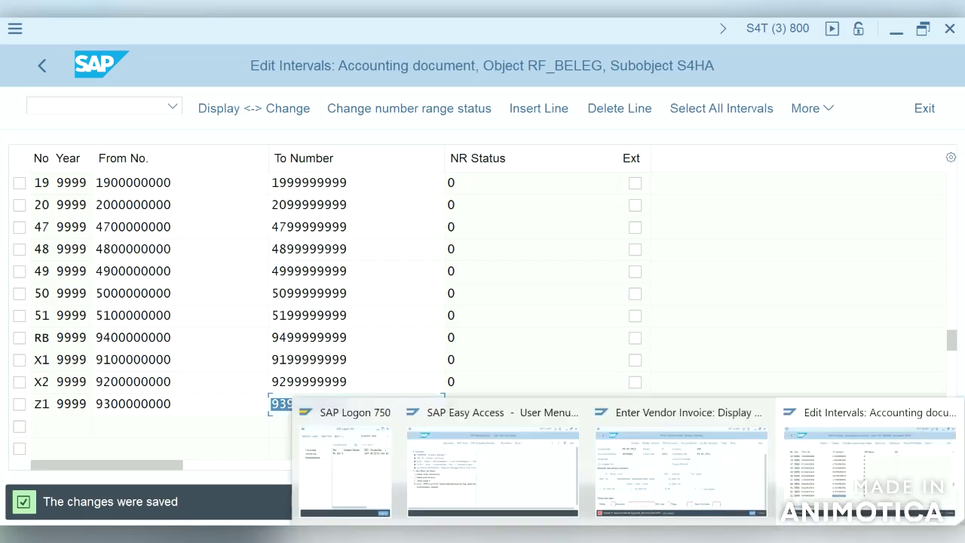
click(683, 478)
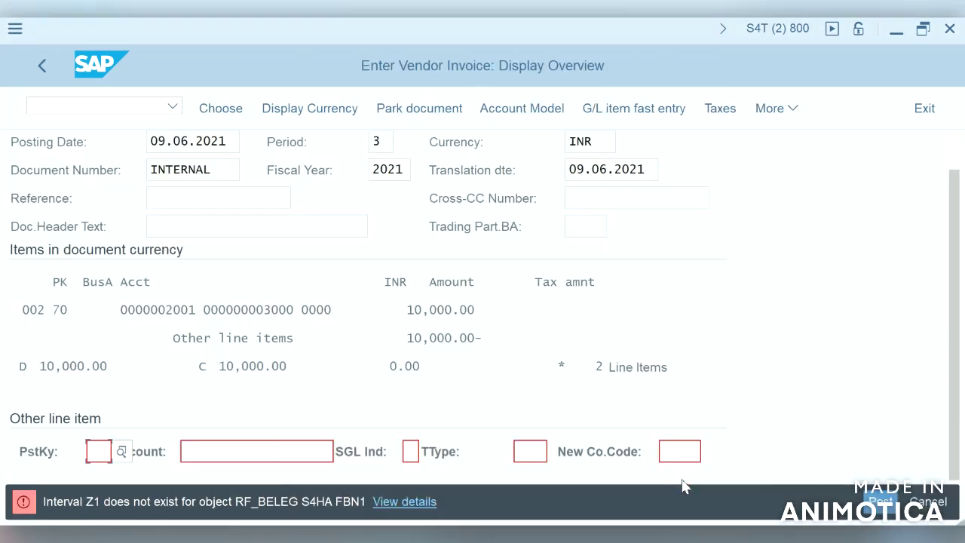
key(Return)
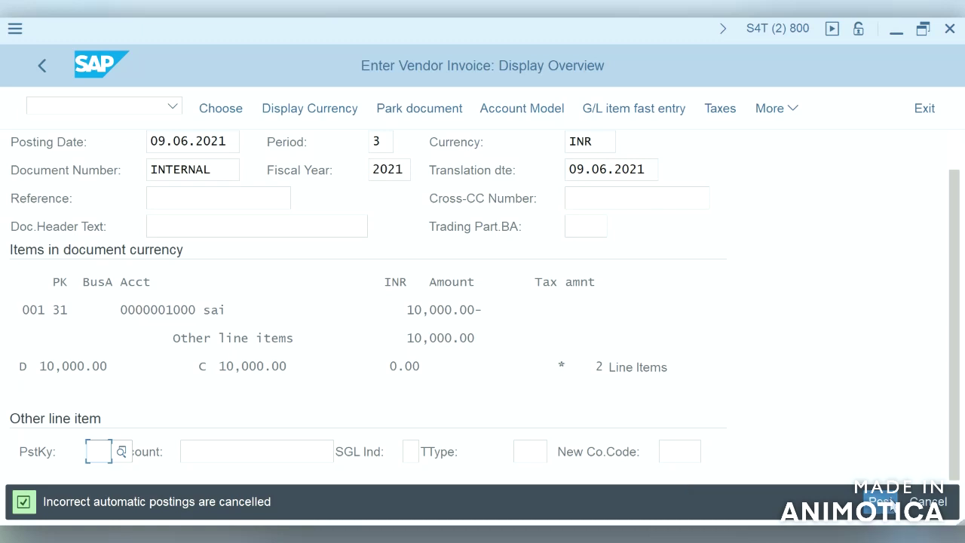
click(795, 110)
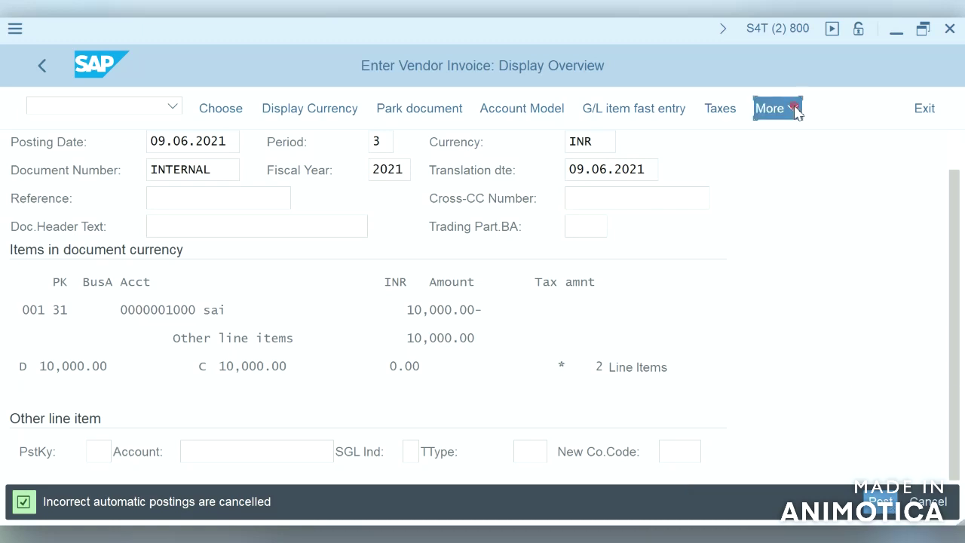
mouse_move(776, 165)
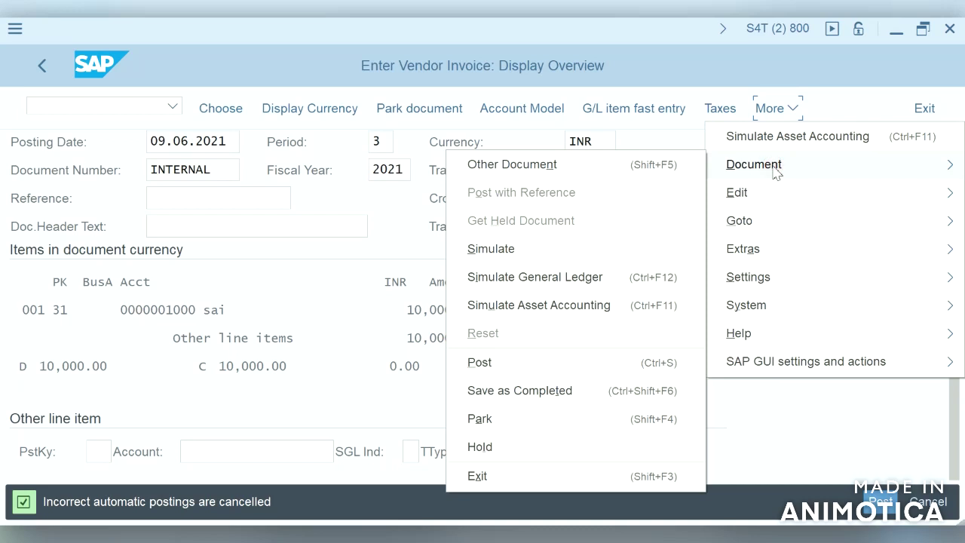
click(549, 260)
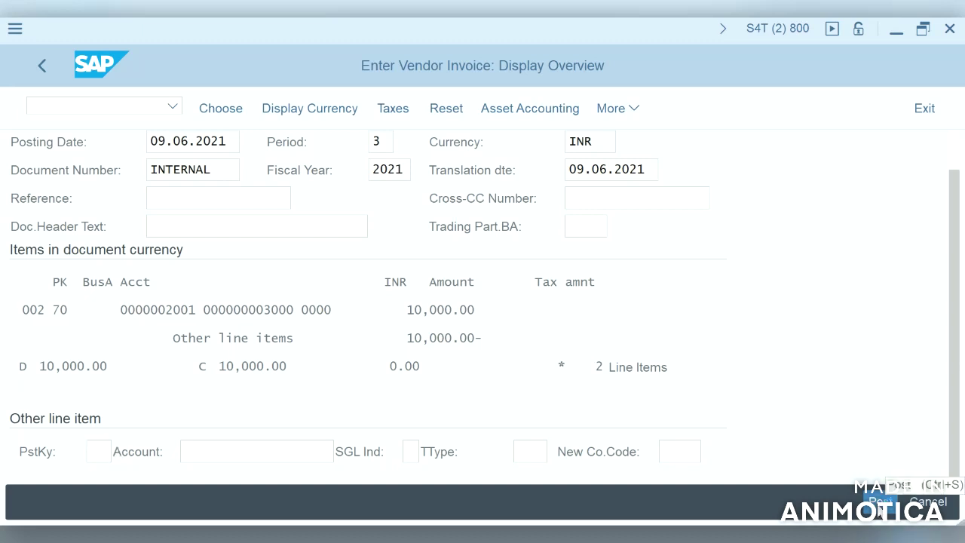
click(881, 502)
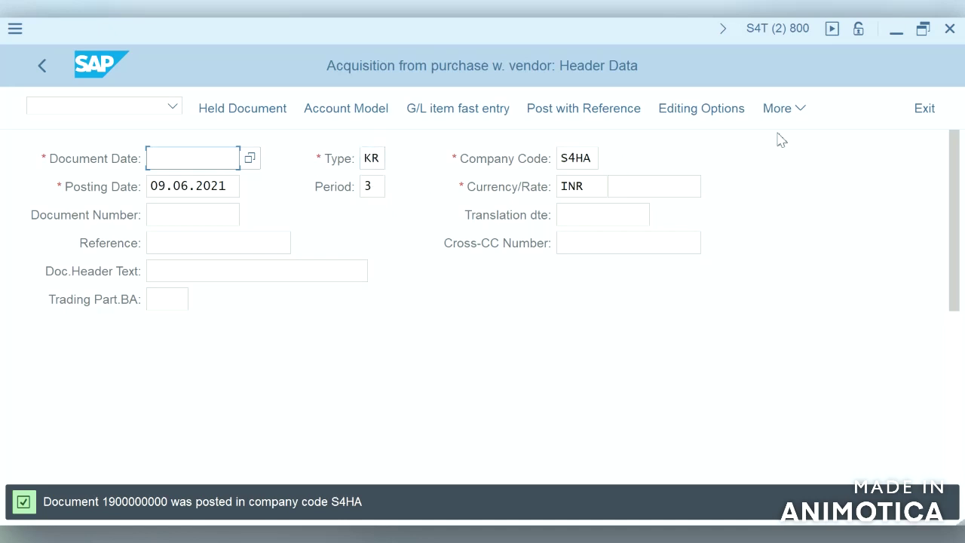
Display the document just posted and examine its vendor and asset line items, including posting keys, accounts and descriptions.
click(804, 110)
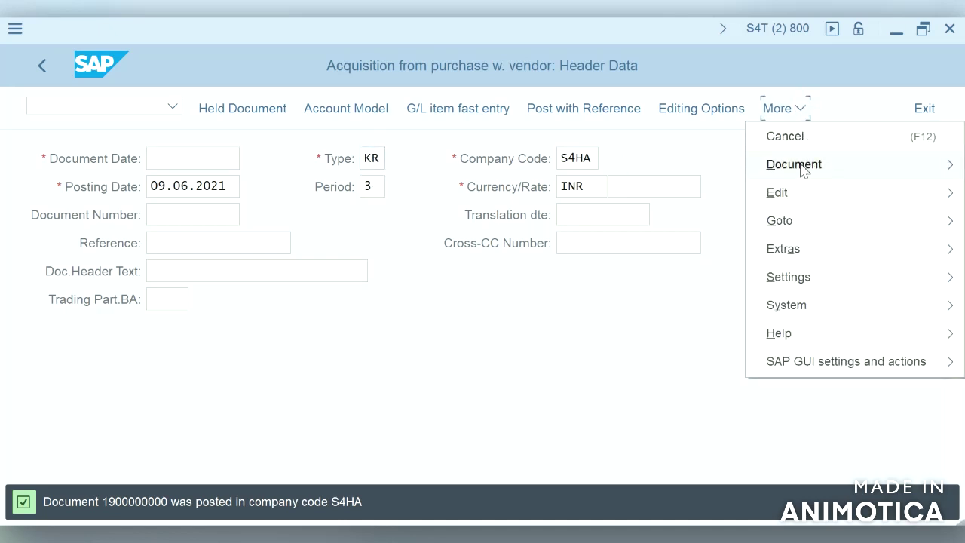
mouse_move(804, 170)
click(582, 223)
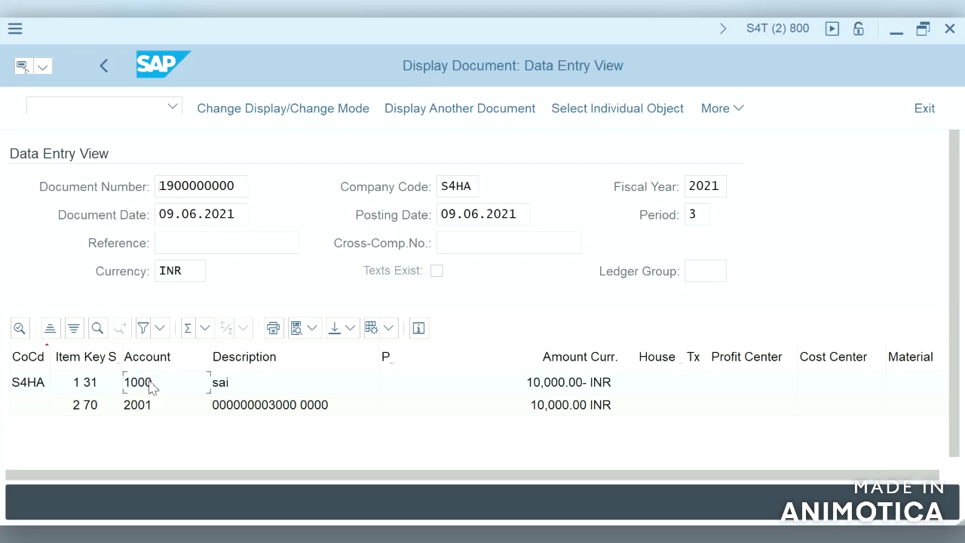
click(145, 405)
click(294, 404)
click(92, 405)
click(141, 406)
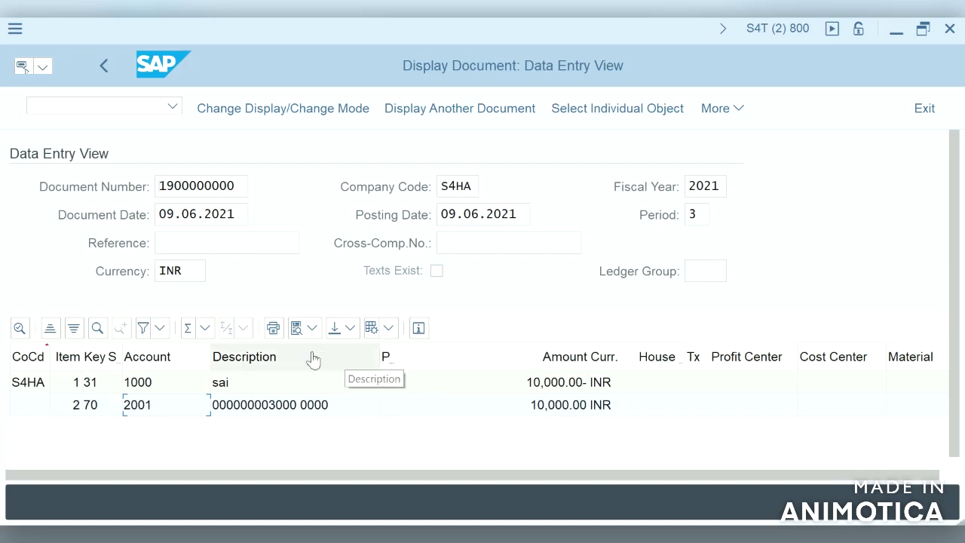
click(299, 389)
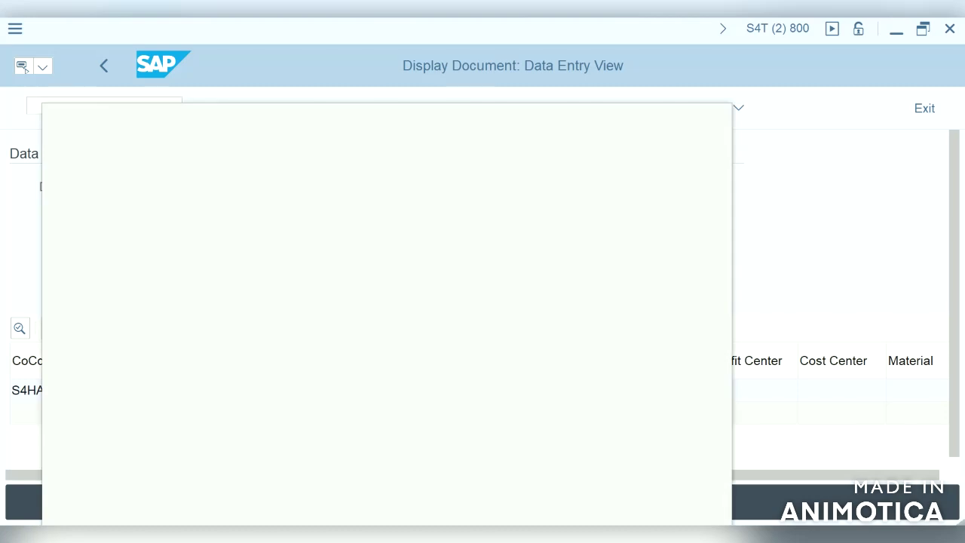
Open sap training notes.docx in Microsoft Word and add the heading "Technical Clearing Account:" at the end of the notes.
text(ord)
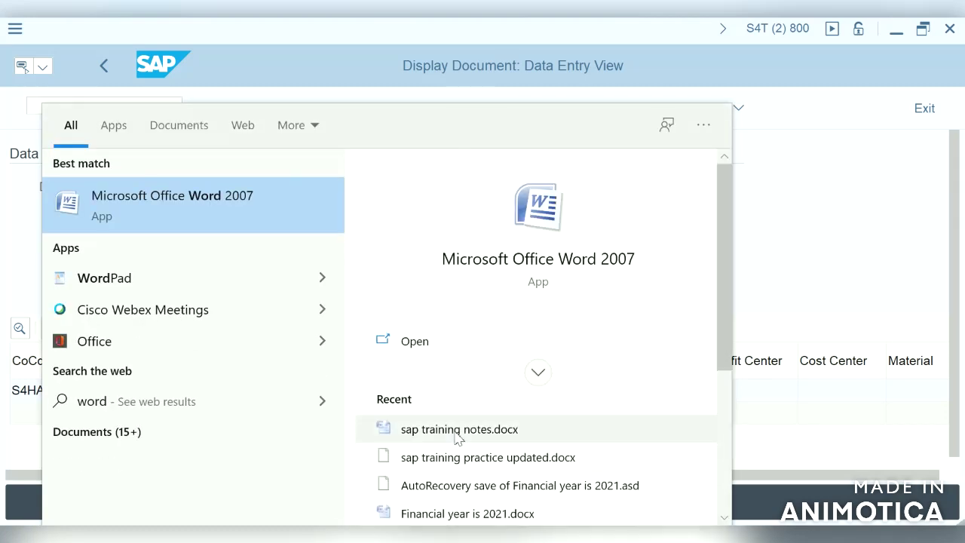
click(458, 436)
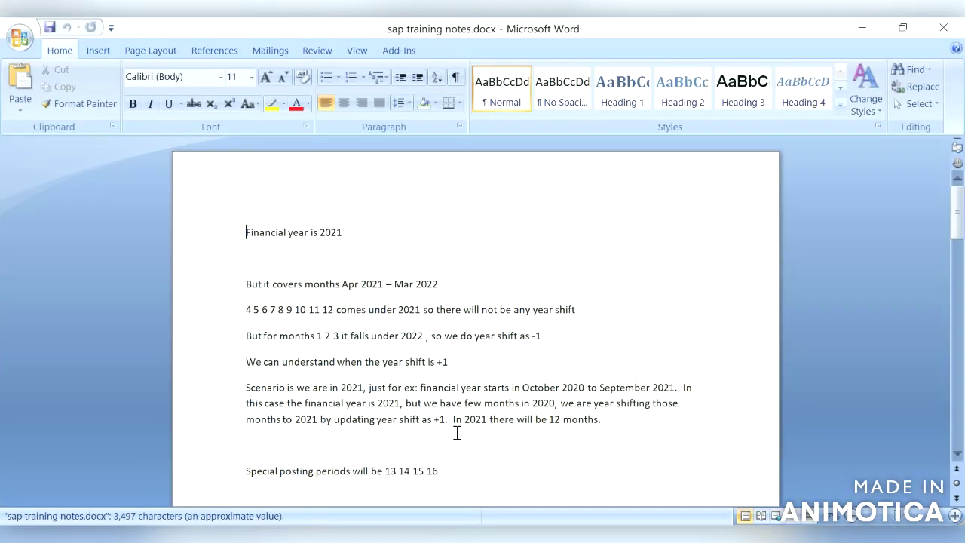
drag(959, 231, 959, 459)
click(514, 377)
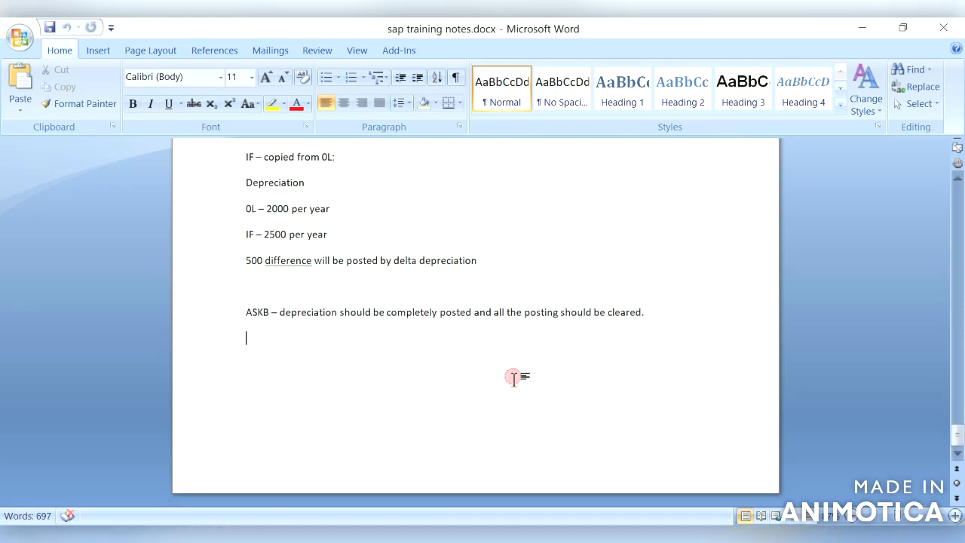
key(Return)
text(Technical Clearing Account:)
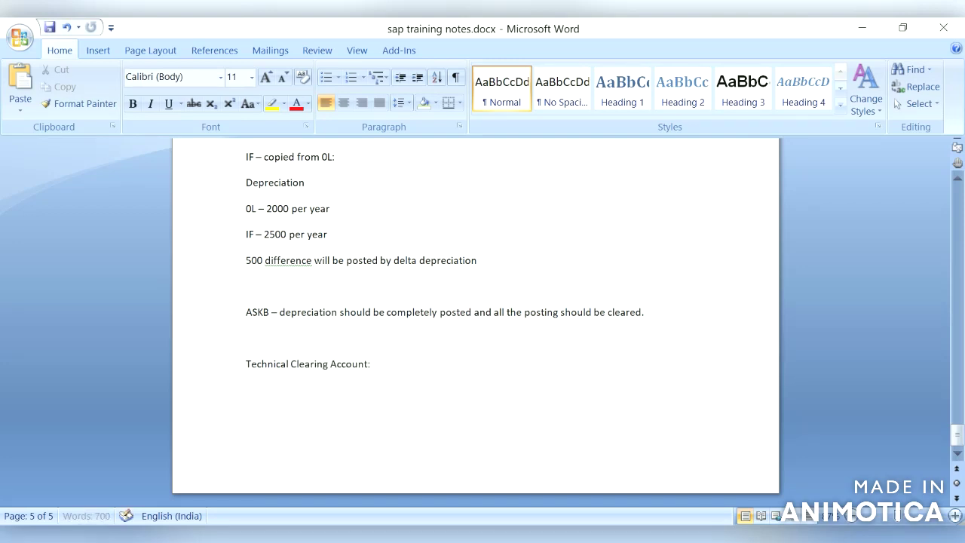
Push the "Technical Clearing Account:" heading onto a new page by adding blank lines before it.
key(Return)
key(Return)
key(Return)
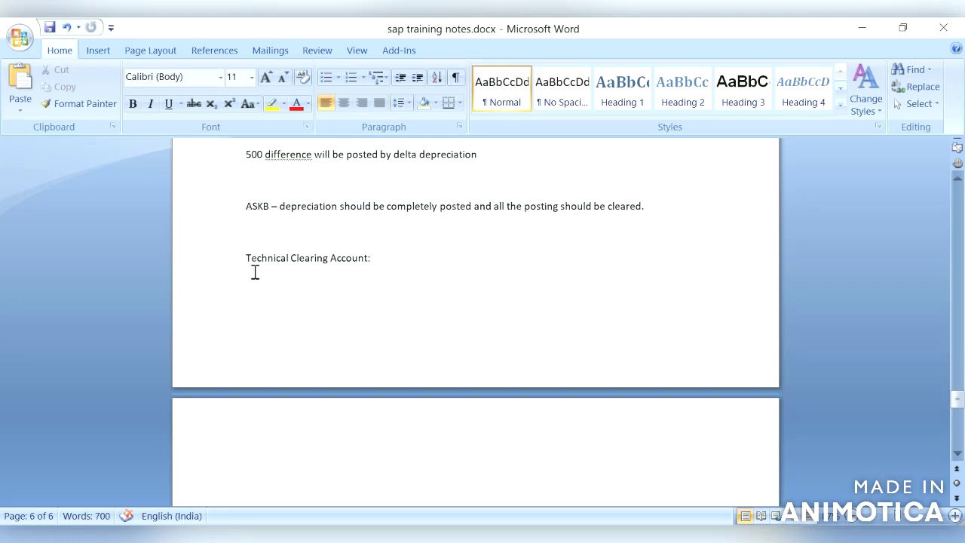
click(249, 263)
key(Return)
key(Return)
key(Return)
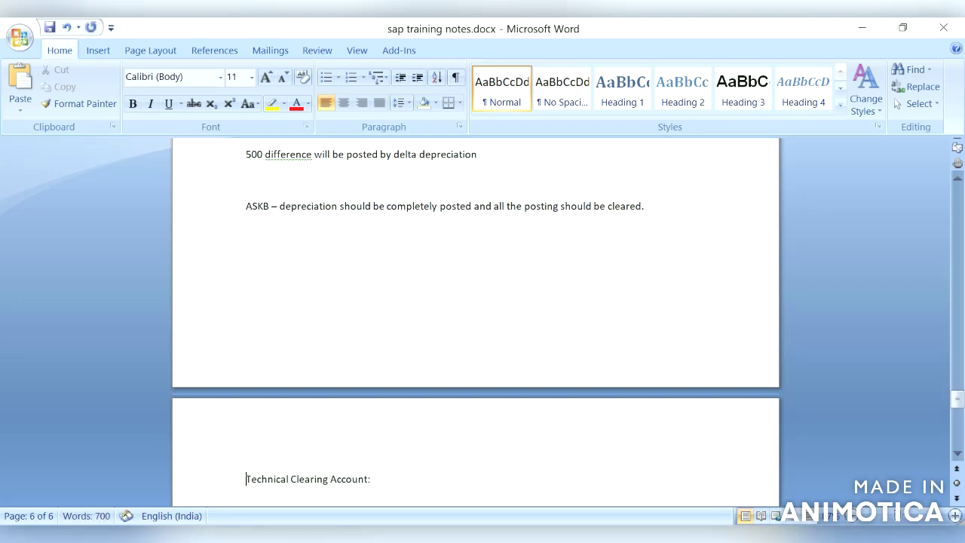
key(Down)
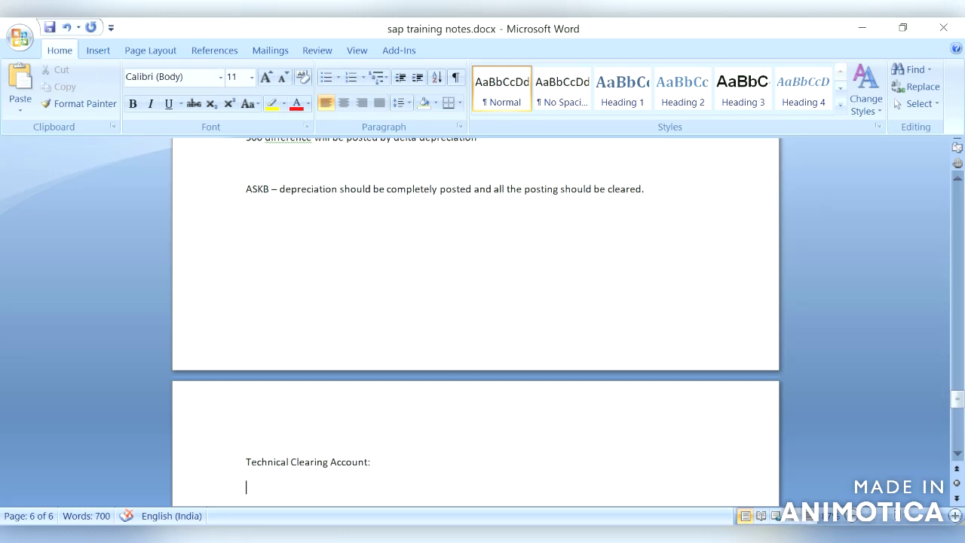
Below the heading, add the lines "In ECC :", "Debit Asset" and "Credit Vendor".
text(In ECC :)
key(Return)
key(Return)
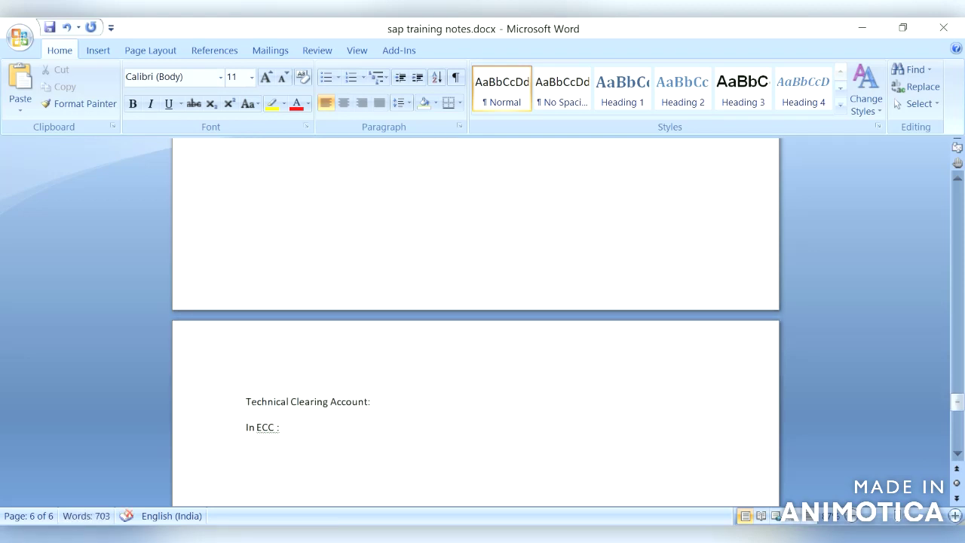
text(Debit Asset)
key(Return)
text(Credit )
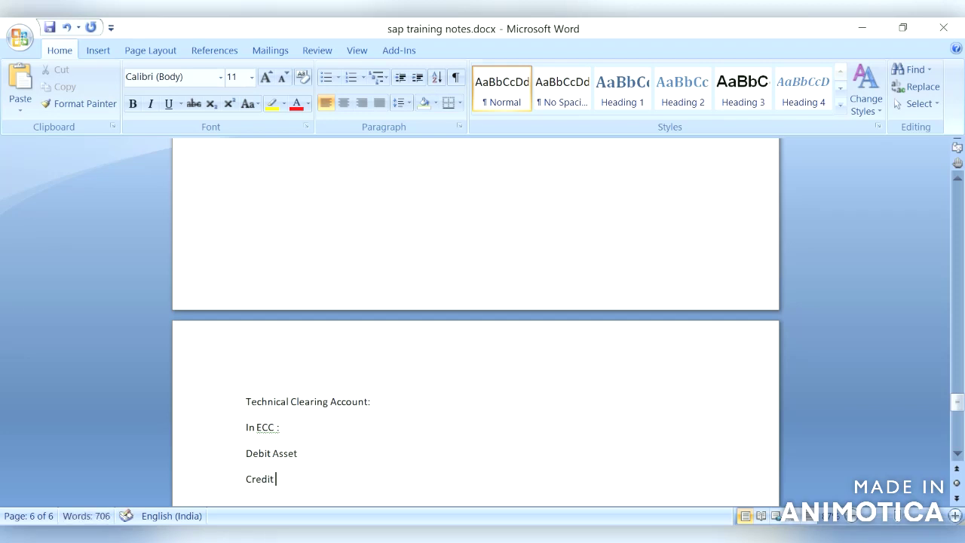
text(Vendor)
Extend the "In ECC :" line with the text "no ledgers posting,".
click(306, 431)
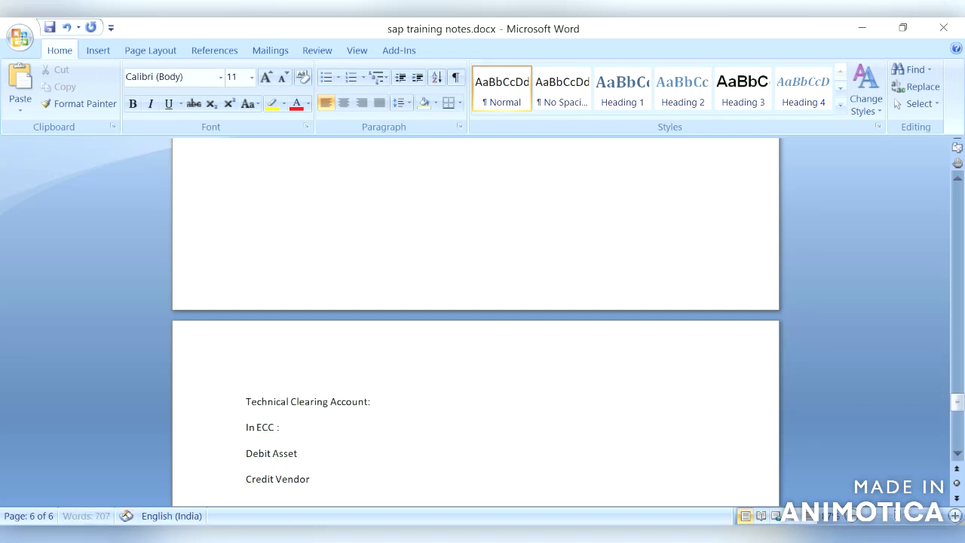
text(no ledgers posititing)
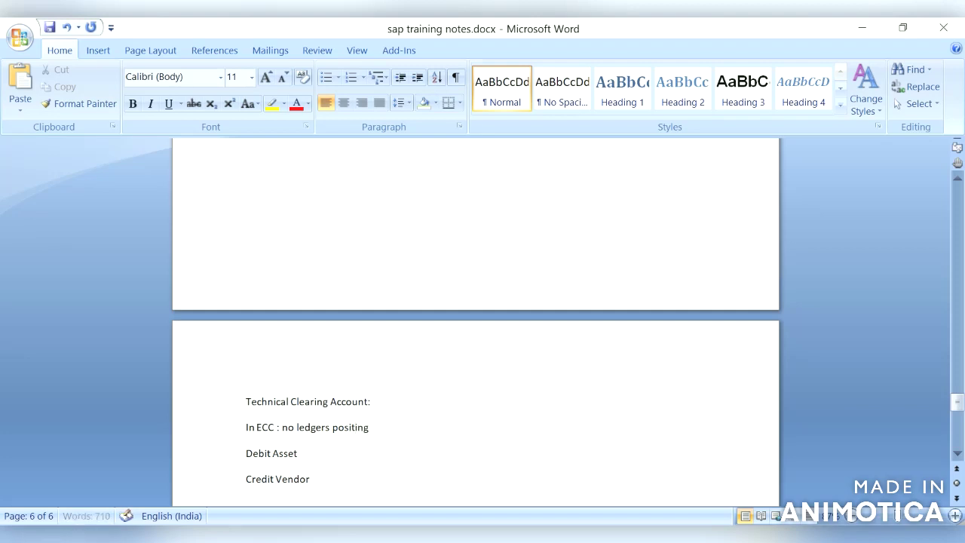
key(BackSpace)
key(BackSpace)
key(BackSpace)
key(BackSpace)
key(BackSpace)
text(ting,)
Add the line "In S/4 HANA" below "Credit Vendor", followed by a blank line.
scroll(353, 500, down, 1)
click(353, 500)
text(IN)
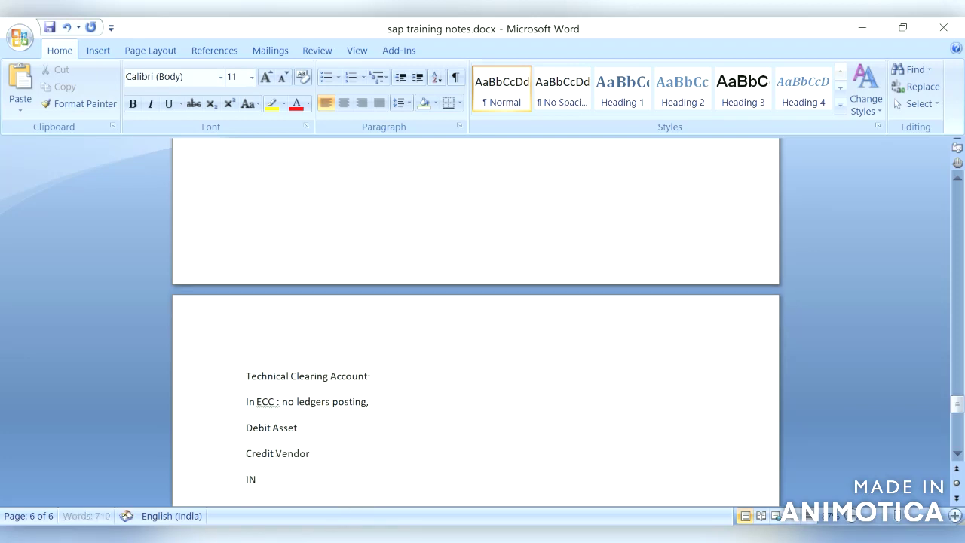
key(BackSpace)
text(n S/4 HANA)
key(Return)
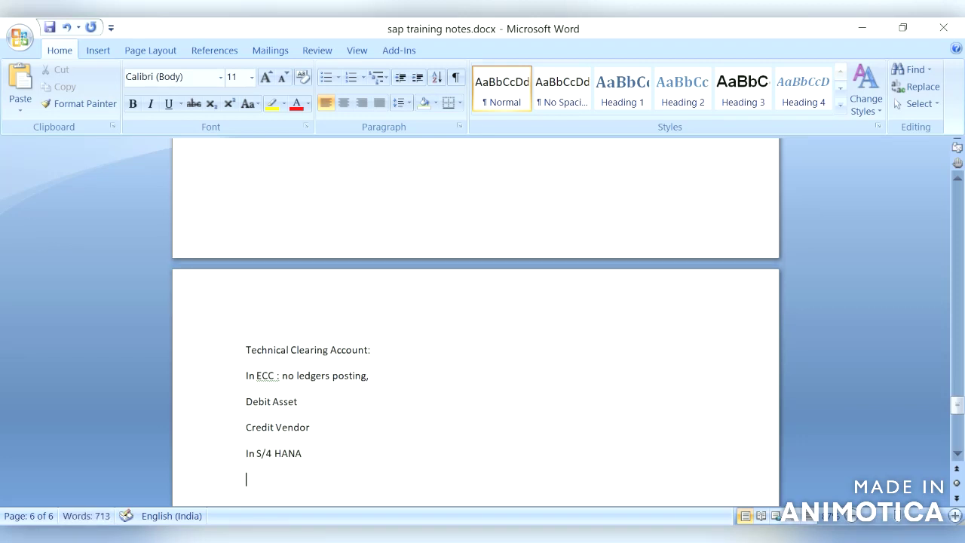
key(Return)
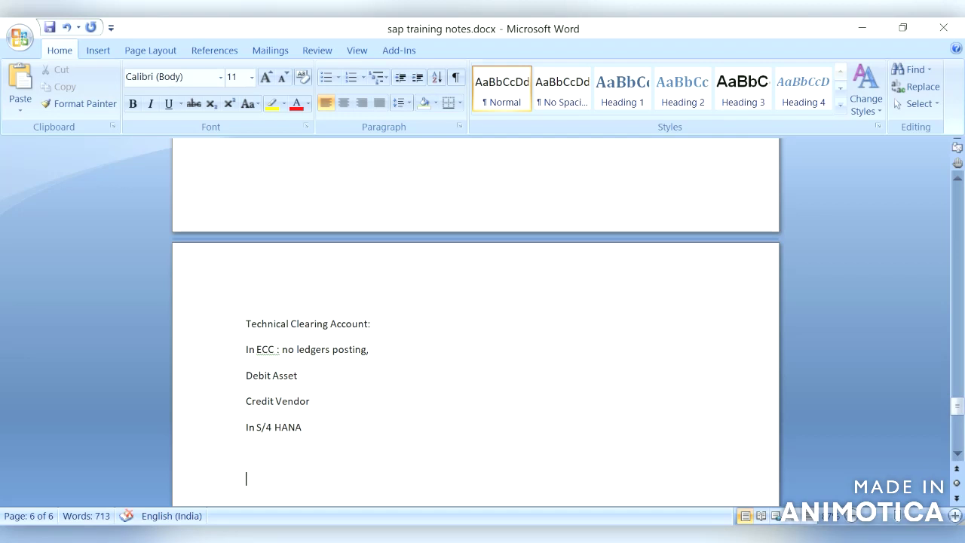
Add a numbered list with the items "Operation document – KR" and "Valuation specific document - AA".
text(1. Operation doc)
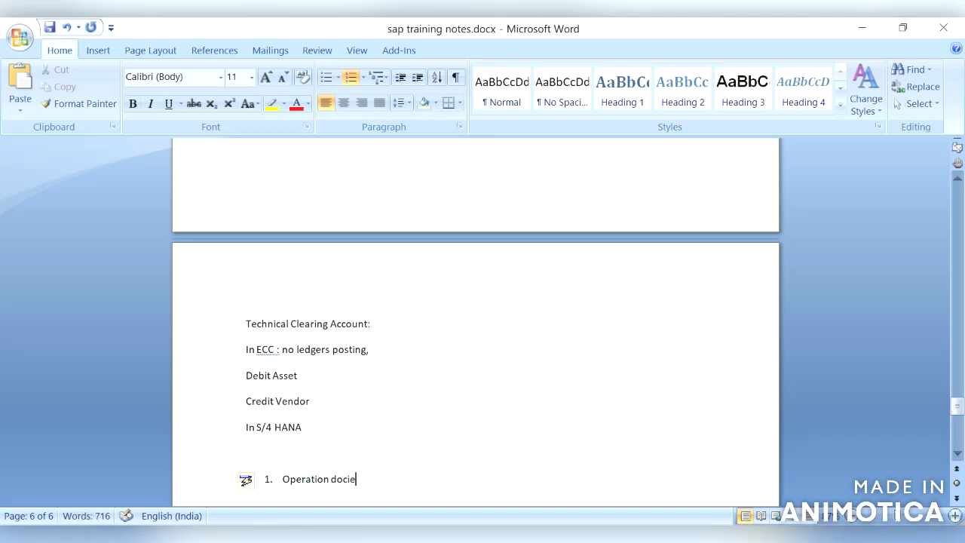
text(ument - KR)
key(Return)
text(V)
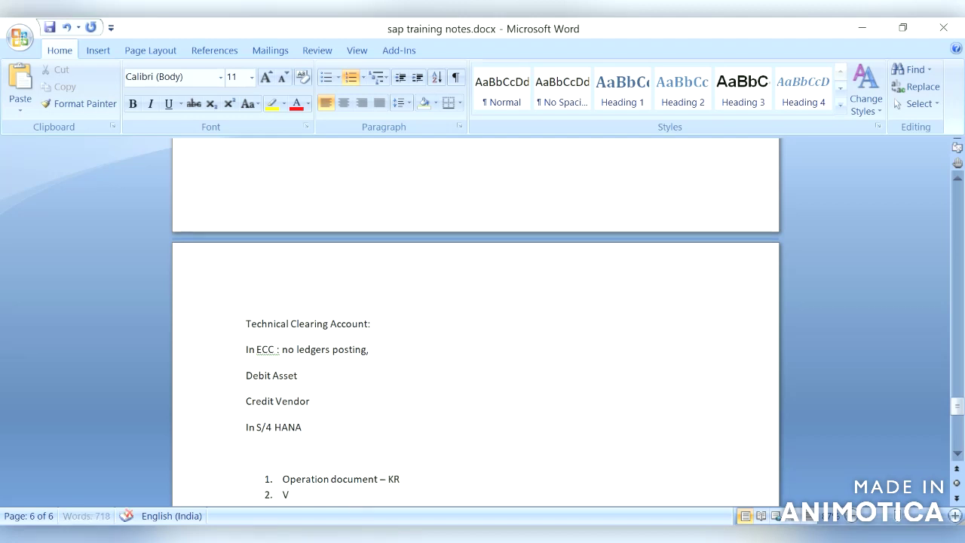
text(aluation specific document - AA)
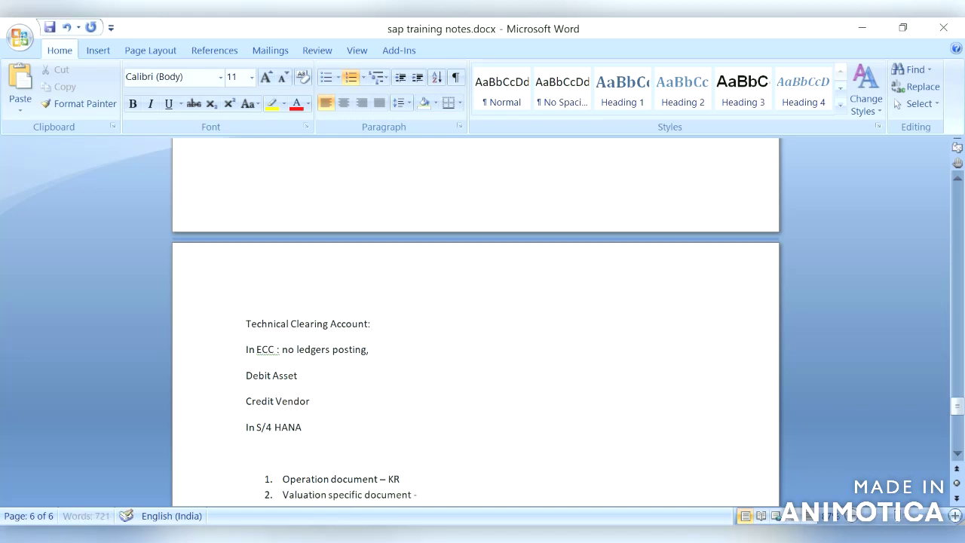
End the numbered list and add the line "Set up because realtime posting for ledgers" below it.
key(Return)
key(Return)
key(Return)
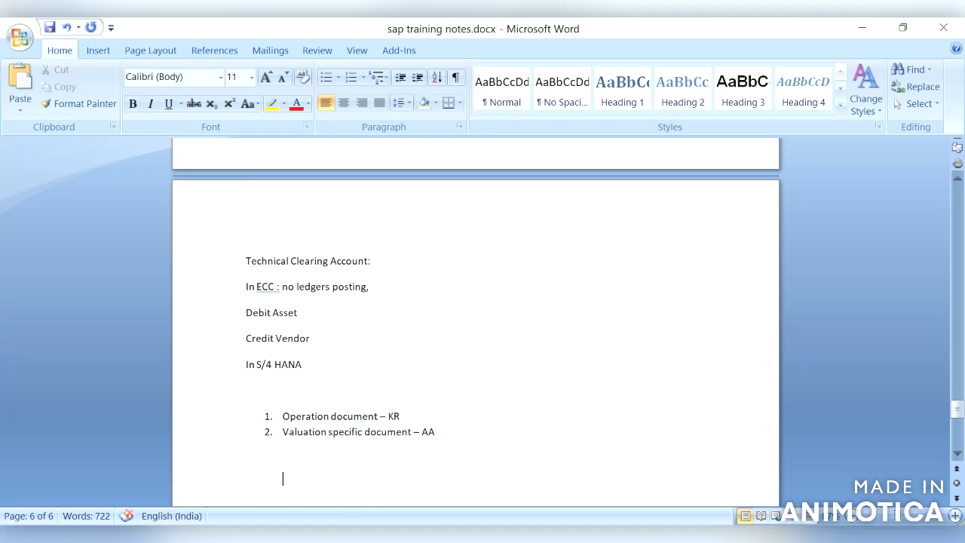
text(Set up because rea)
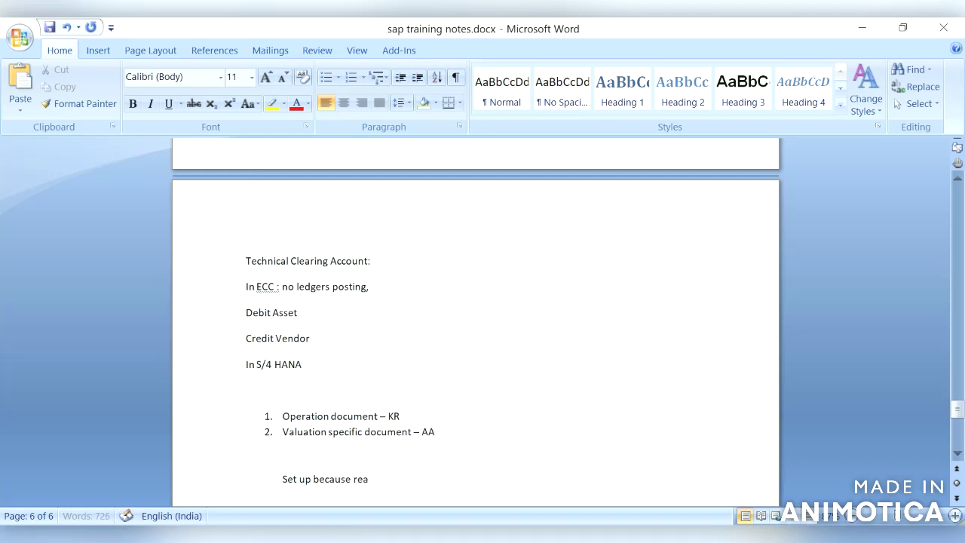
text(ltime posting for ledgers)
key(Return)
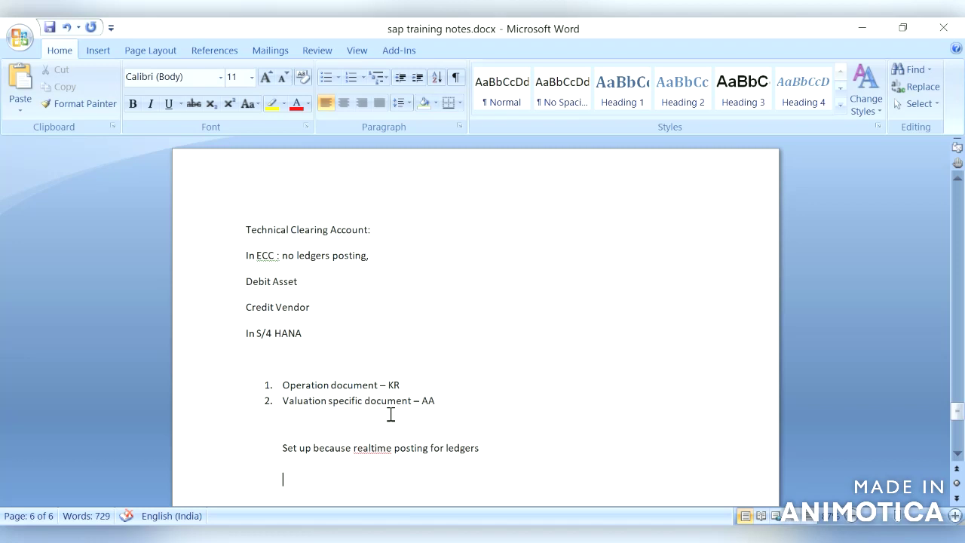
Add the line "0L : KR document common for both ledgers" below the realtime posting note.
text(O)
key(BackSpace)
text(ol)
key(BackSpace)
key(BackSpace)
text(0L)
text( :)
text( KR)
text( docuemtn)
key(BackSpace)
key(BackSpace)
key(BackSpace)
key(BackSpace)
text(ment)
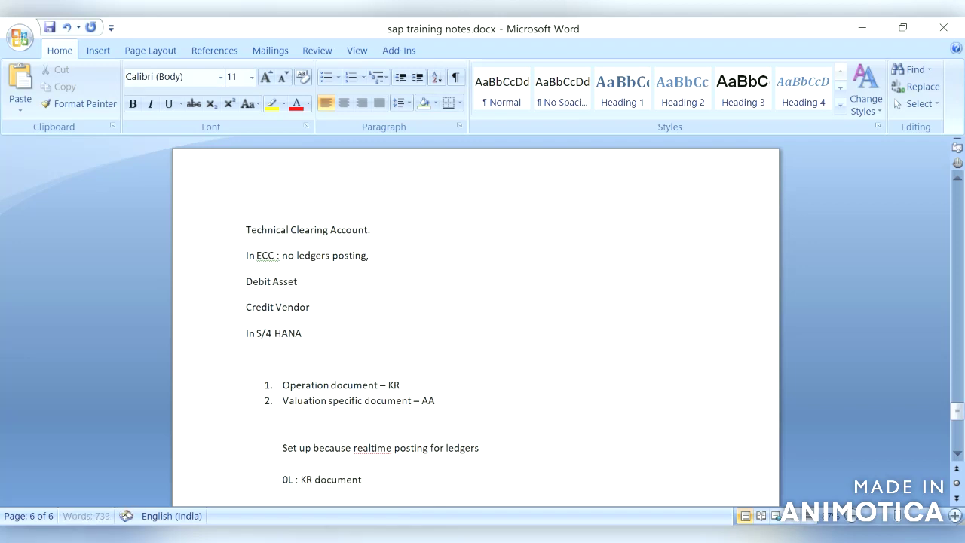
text( common for both d)
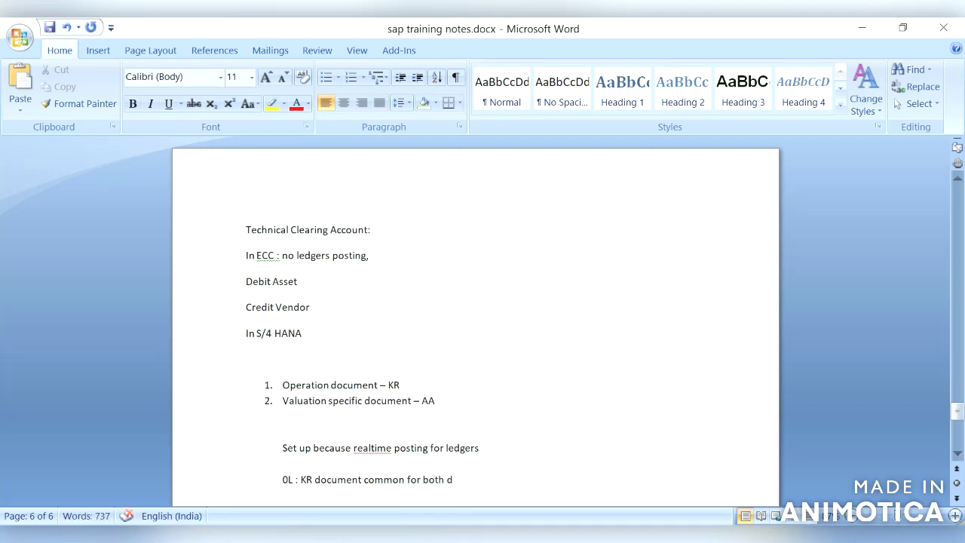
text(d)
key(BackSpace)
key(BackSpace)
text(ledgers)
Remove the "0L :" prefix from the KR document line.
click(300, 480)
key(BackSpace)
key(BackSpace)
key(BackSpace)
key(BackSpace)
key(BackSpace)
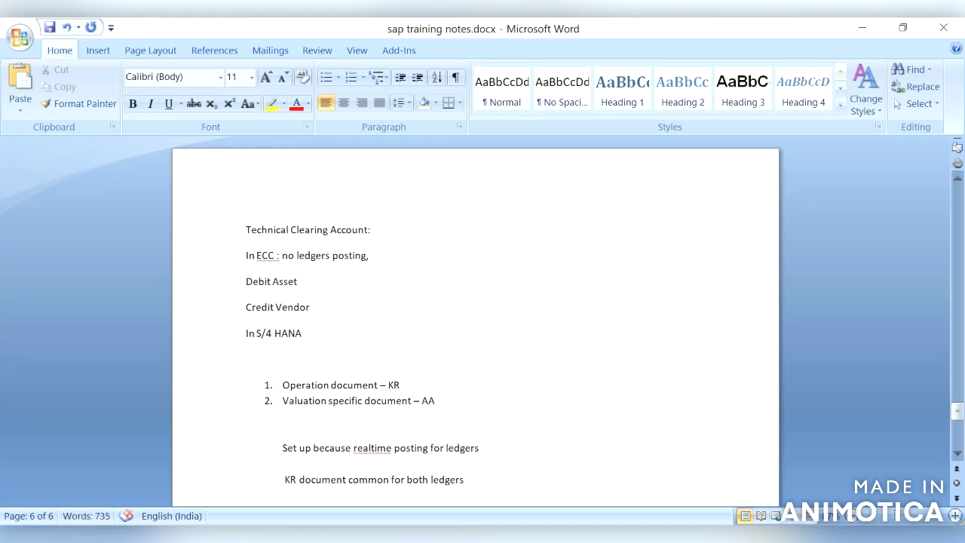
Add the line "AA document type will get posted once for 0L and once IF" below the KR document line.
click(489, 480)
key(Return)
text(AA document type will get posted)
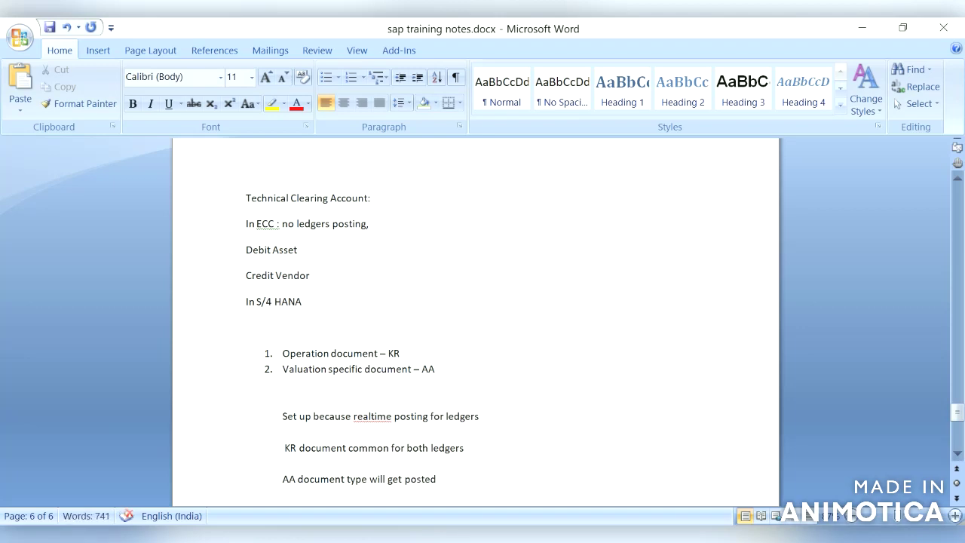
text(once for 0L and once)
text(IF)
Switch to the Display Document window in SAP and check the accounts of the vendor and asset line items.
mouse_move(603, 540)
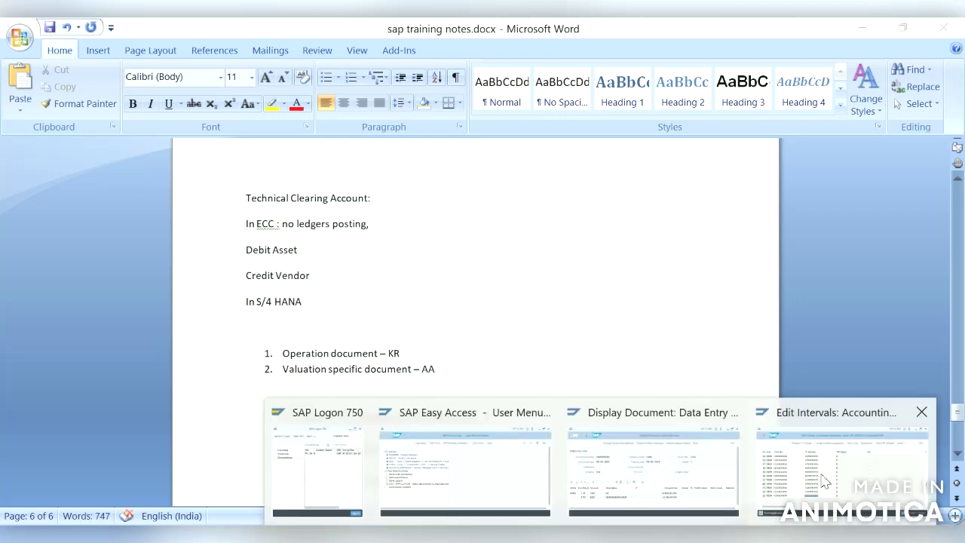
mouse_move(676, 475)
click(676, 475)
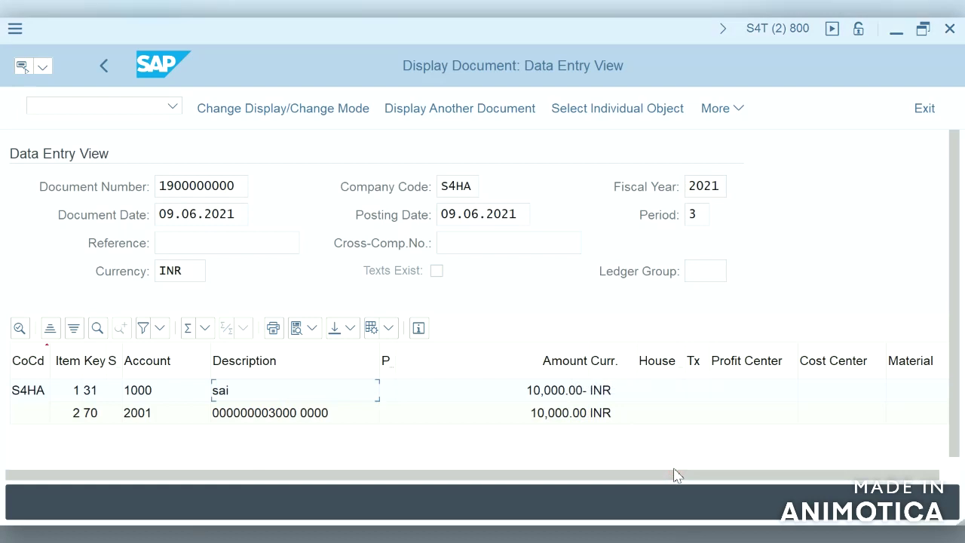
click(148, 393)
click(154, 421)
click(266, 411)
click(157, 416)
View the document header to check the document type, and close it again.
click(723, 110)
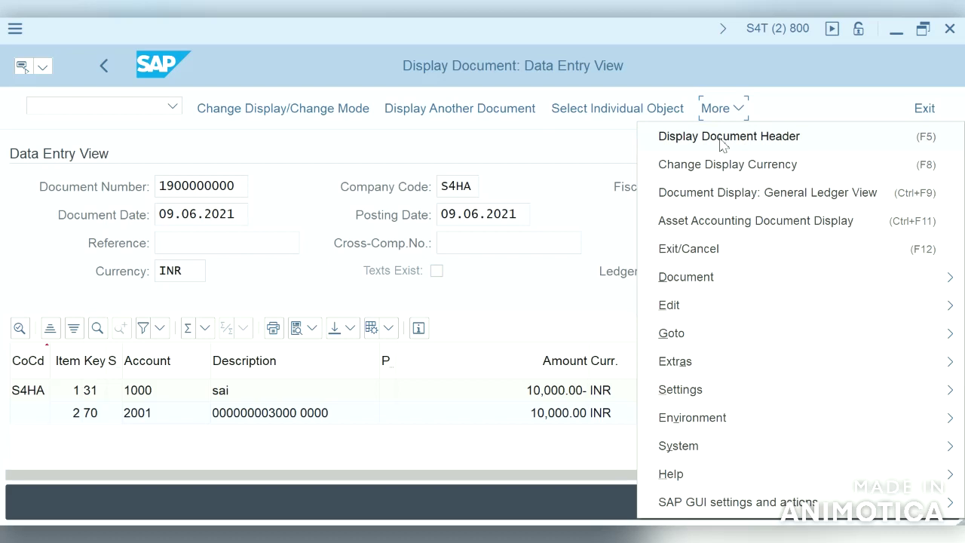
click(722, 140)
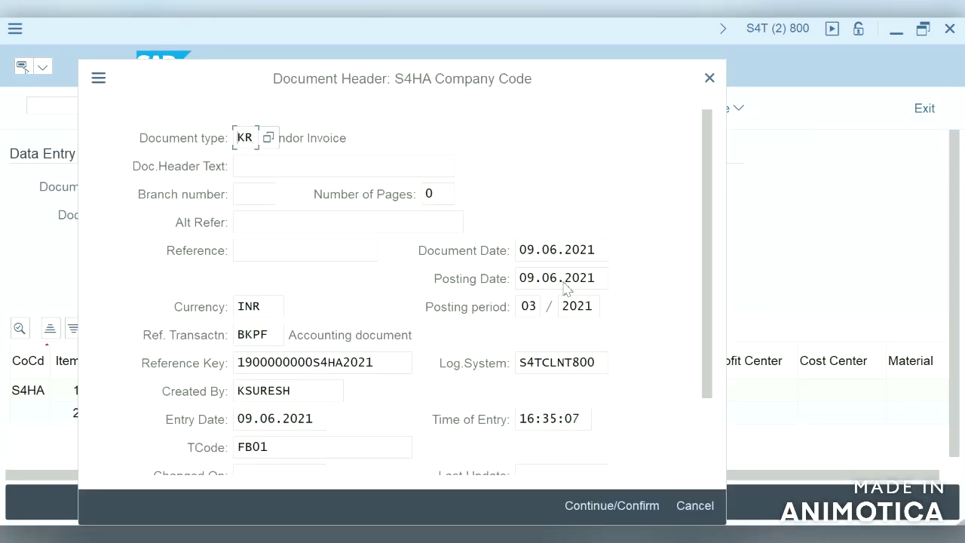
click(703, 507)
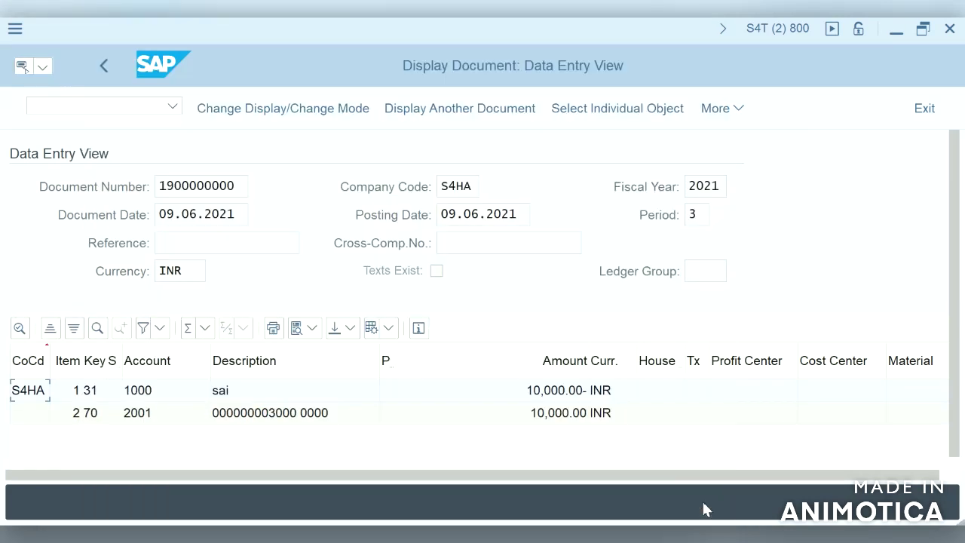
Show the document in the General Ledger View and look at its line items.
click(739, 107)
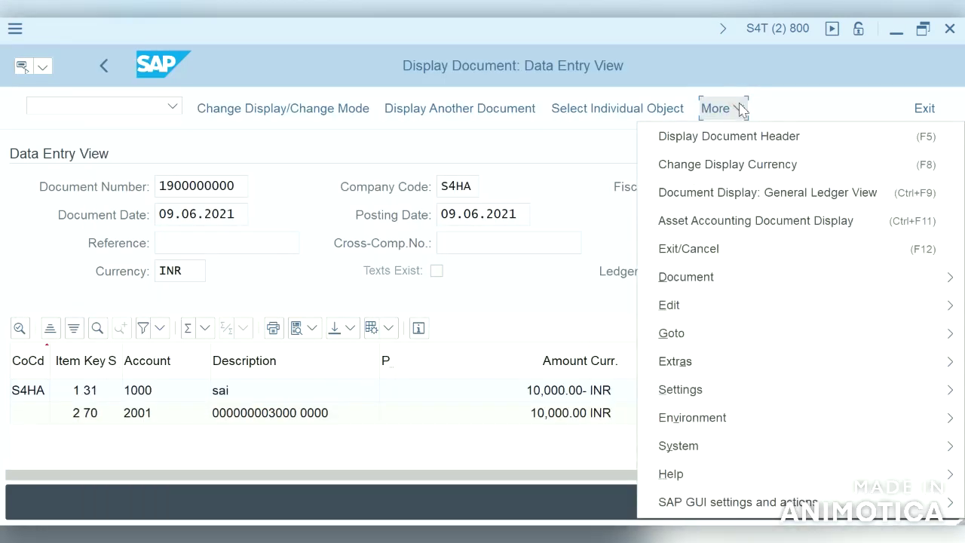
click(747, 193)
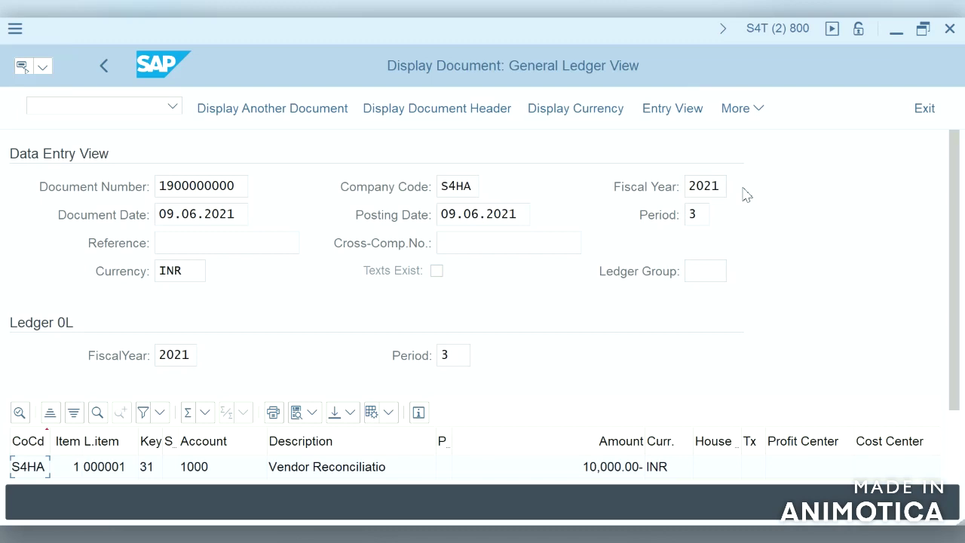
click(953, 430)
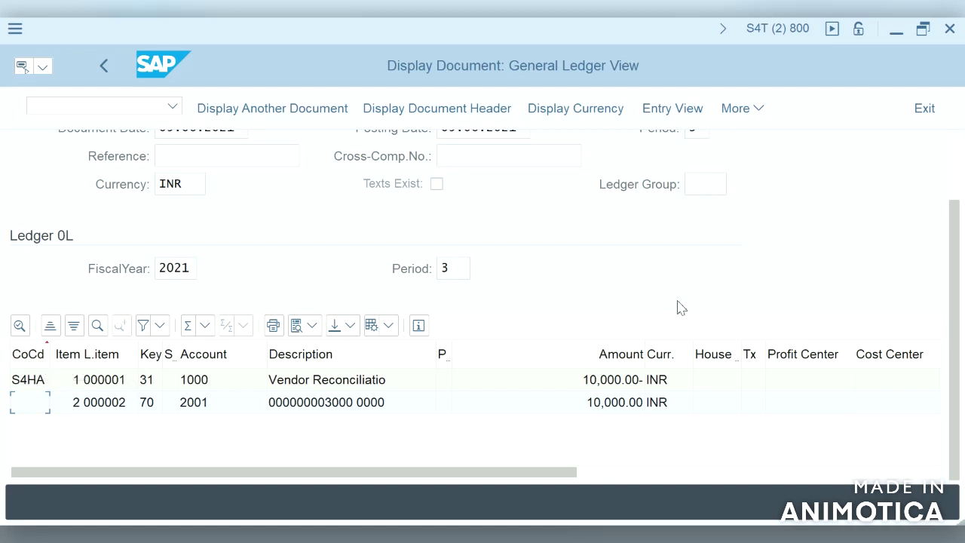
Select ledger 0L as the displayed ledger and examine the amounts, posting keys and accounts of its line items.
click(758, 110)
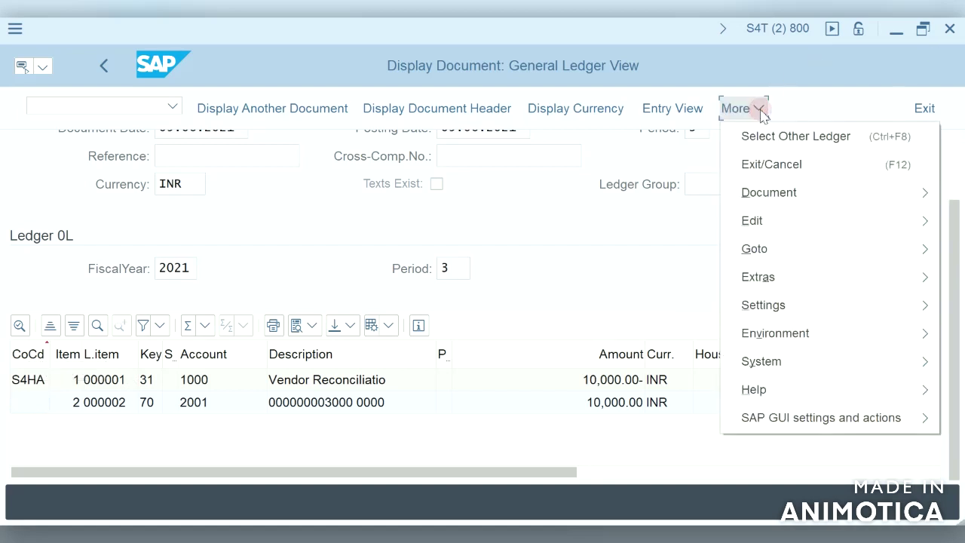
click(797, 145)
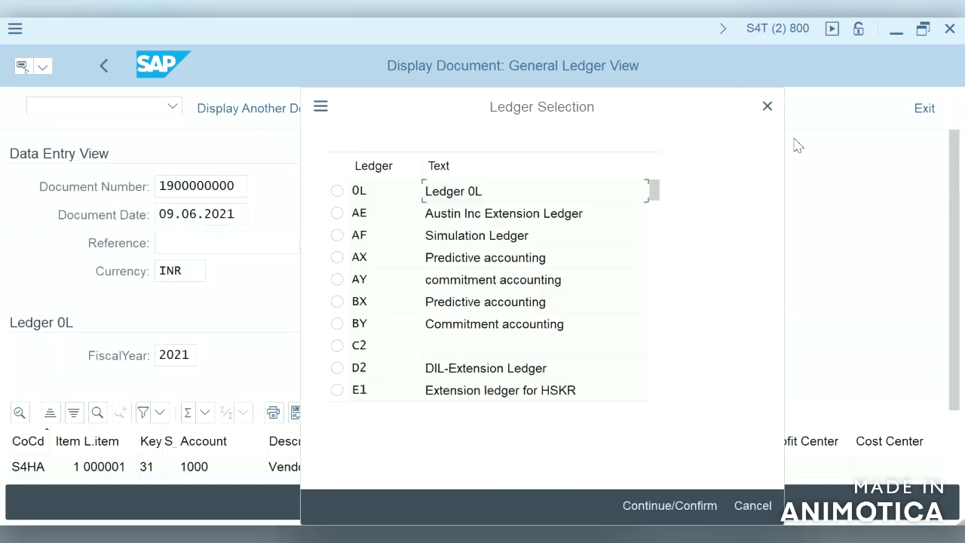
click(339, 191)
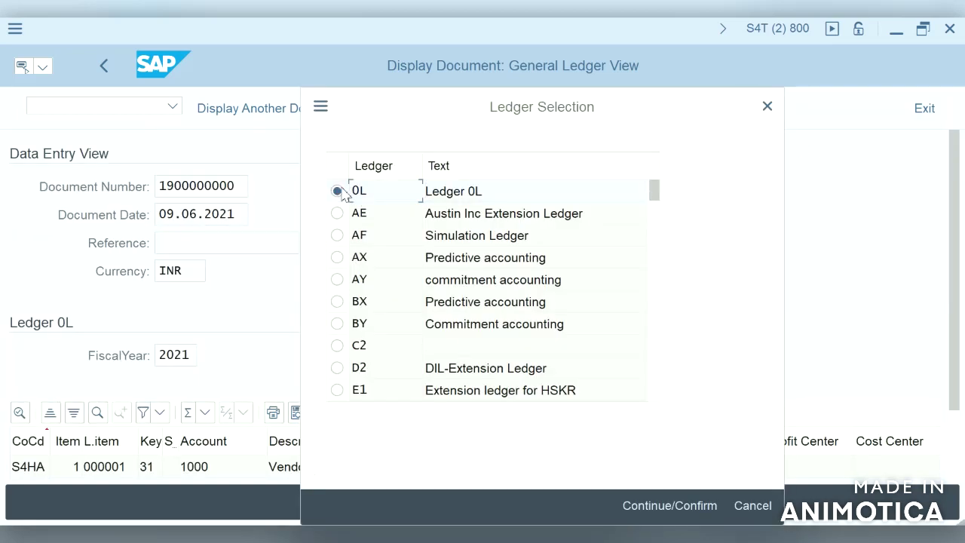
click(683, 506)
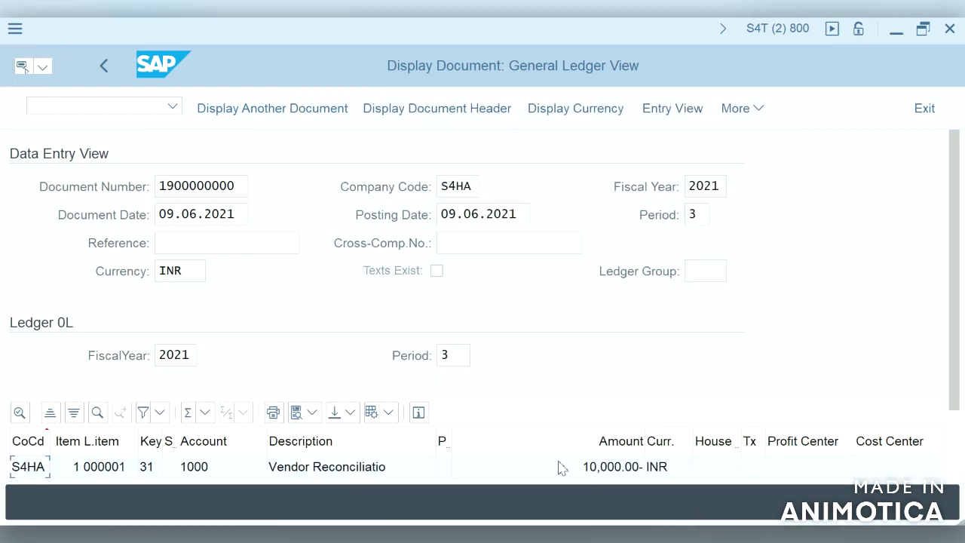
click(611, 473)
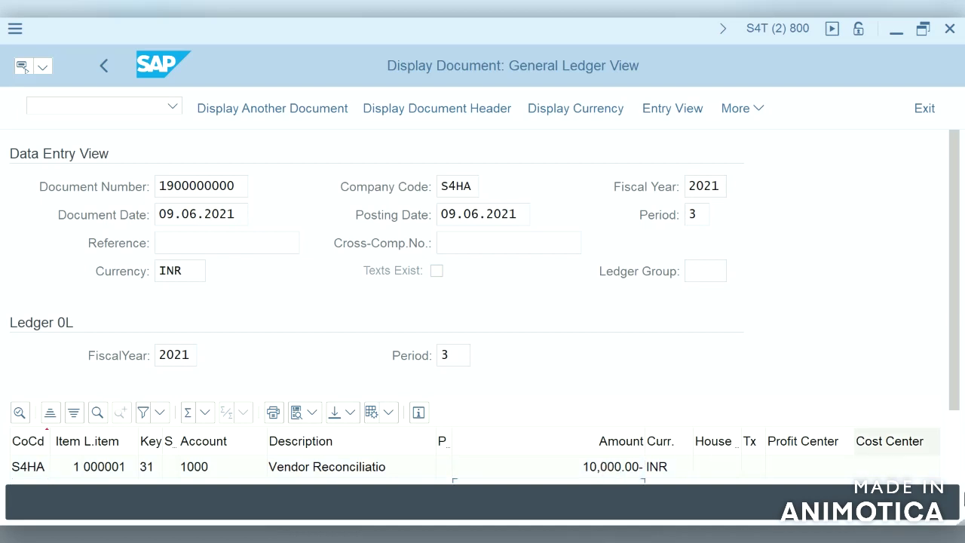
scroll(956, 451, down, 2)
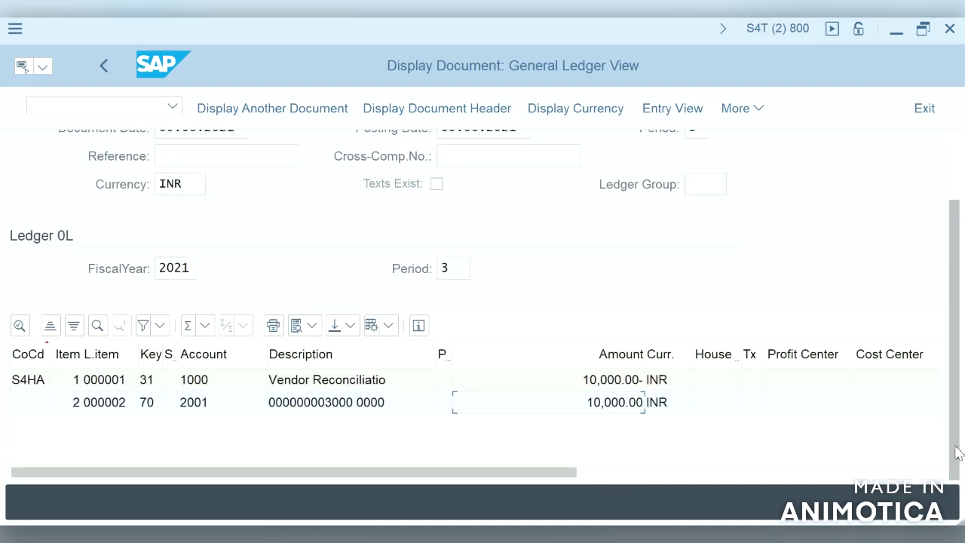
click(149, 402)
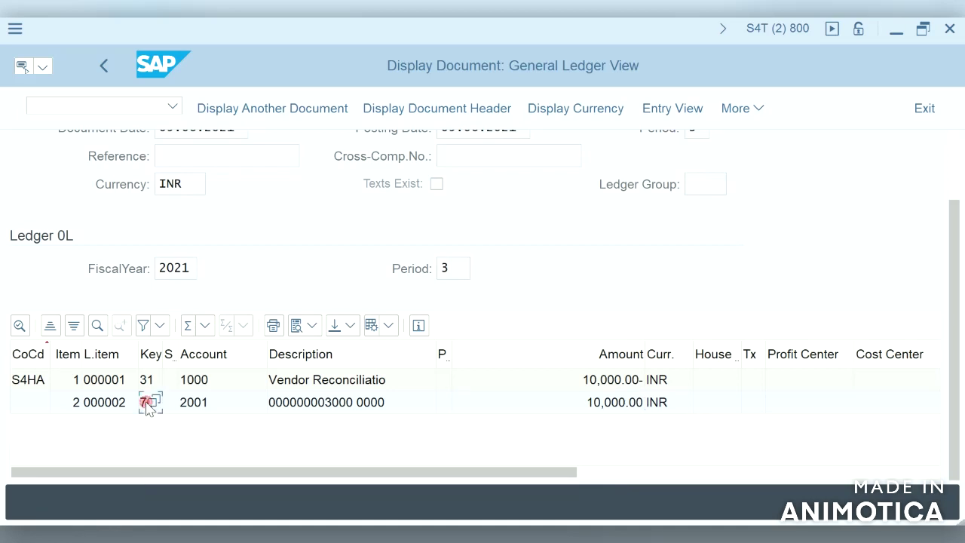
click(190, 405)
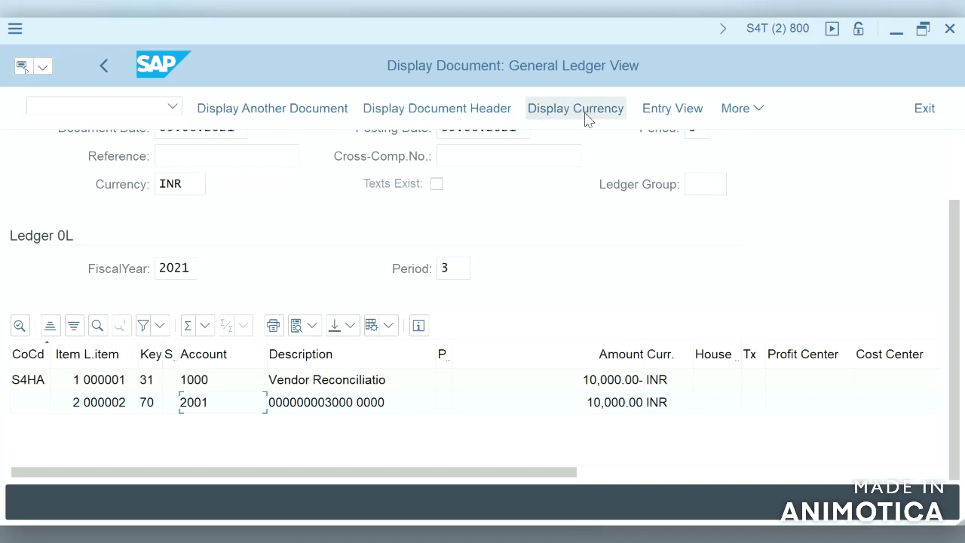
Return to the entry view and open the Asset Accounting Document Display.
click(681, 109)
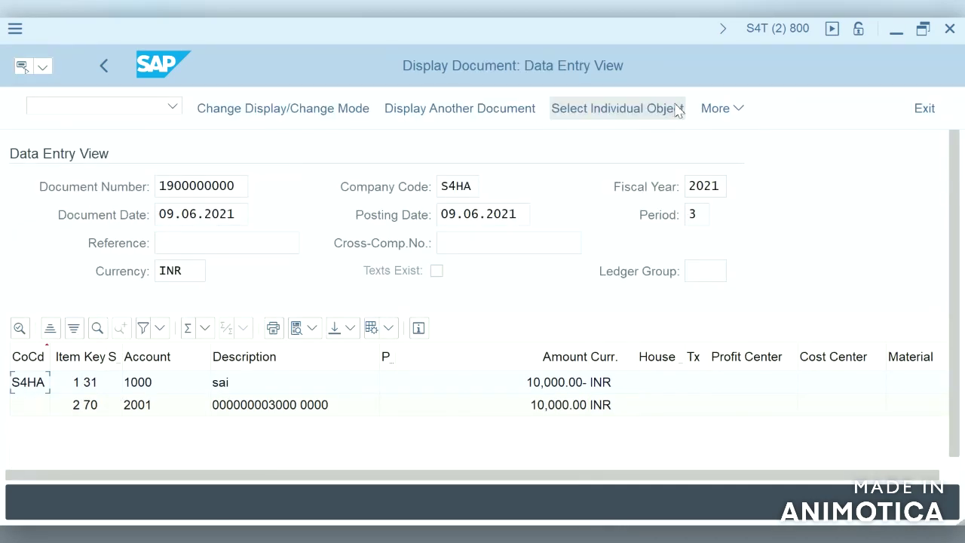
click(742, 111)
click(752, 225)
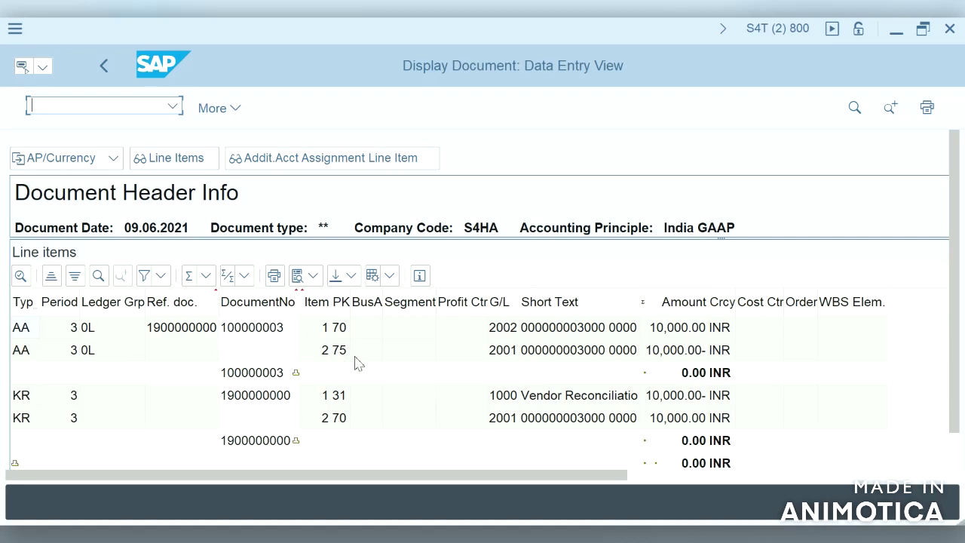
Examine the document numbers, posting keys and G/L accounts of the AA and KR documents under India GAAP.
click(246, 336)
click(258, 399)
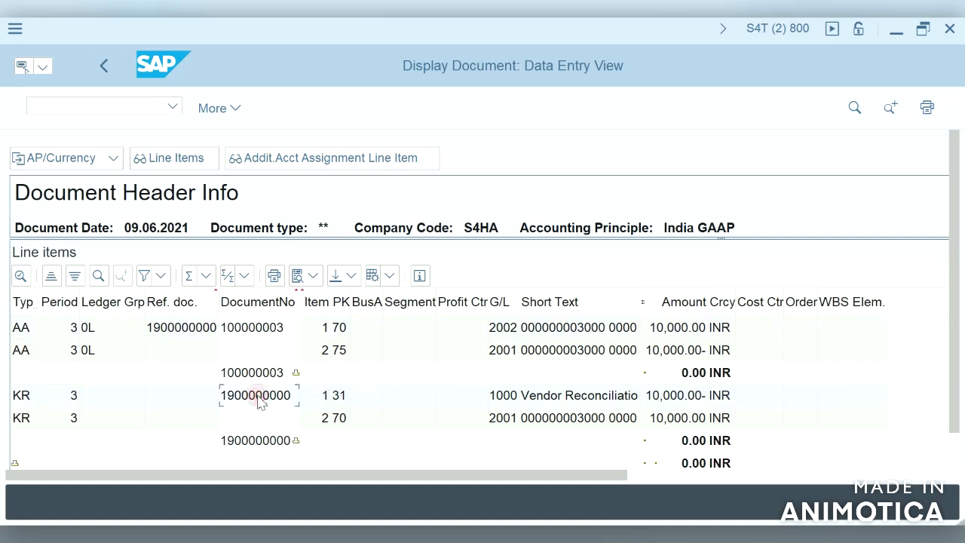
click(260, 329)
click(275, 405)
click(275, 445)
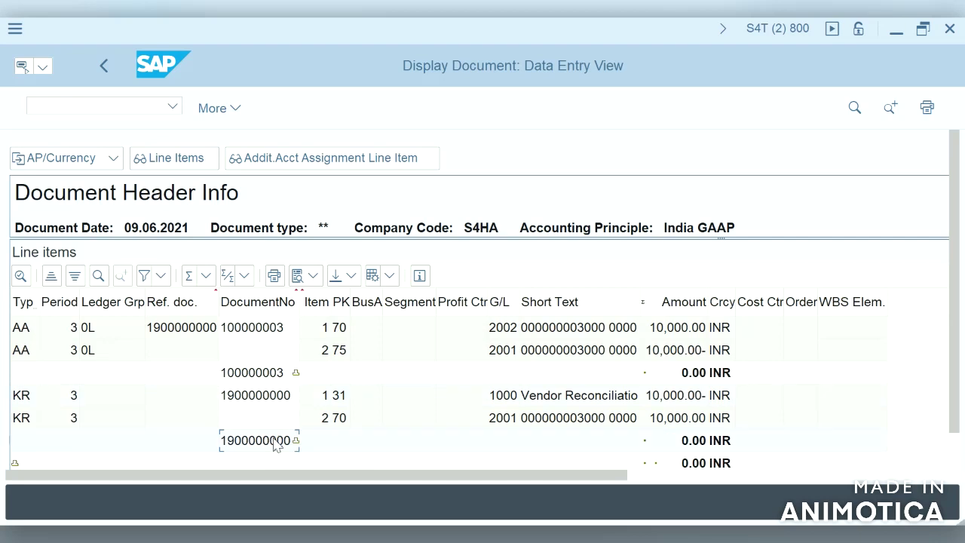
click(268, 397)
click(505, 395)
click(502, 416)
click(281, 398)
click(31, 401)
click(601, 416)
click(346, 400)
click(348, 419)
click(504, 420)
click(338, 422)
click(499, 352)
click(550, 332)
Switch the display to IFIF: S4HA Accounting principle in document currency and compare the KR and AA document numbers.
click(113, 159)
mouse_move(117, 192)
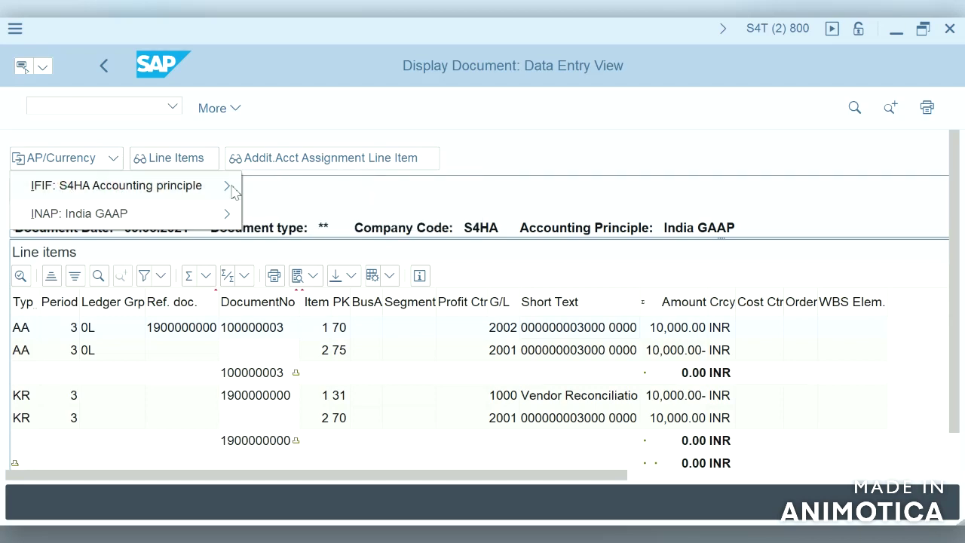
click(334, 194)
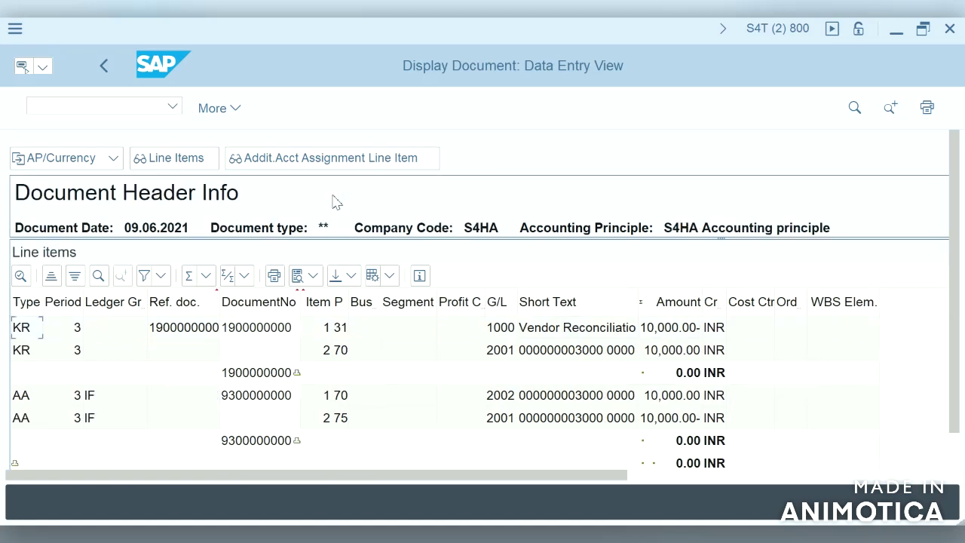
click(257, 327)
click(268, 400)
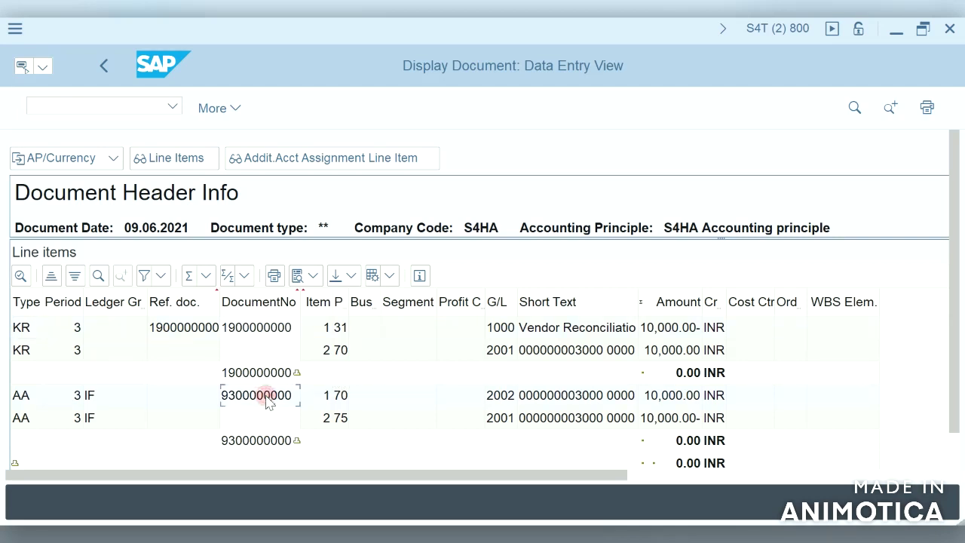
click(270, 445)
click(265, 374)
click(260, 331)
Switch the display to INAP: India GAAP in document currency and check the AA and KR document numbers and ledger group.
click(94, 156)
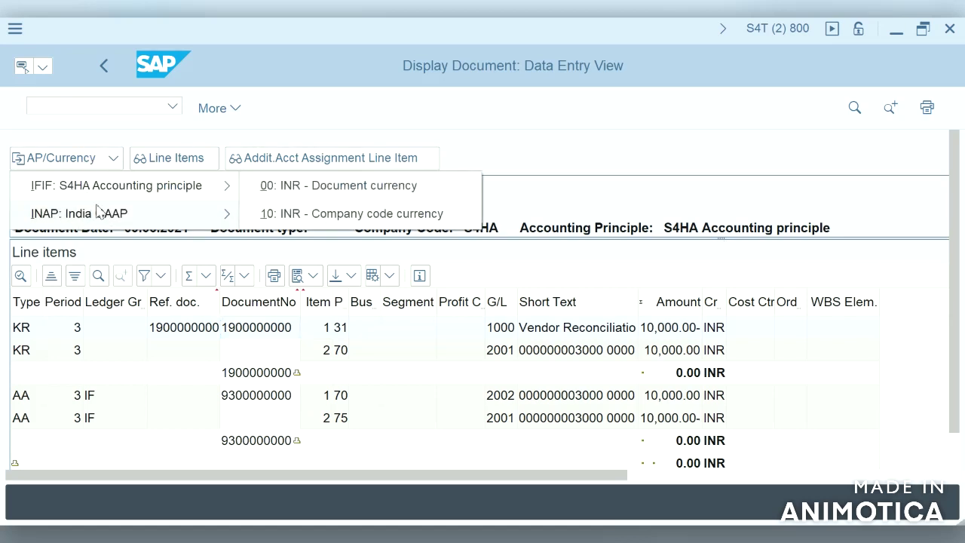
mouse_move(98, 213)
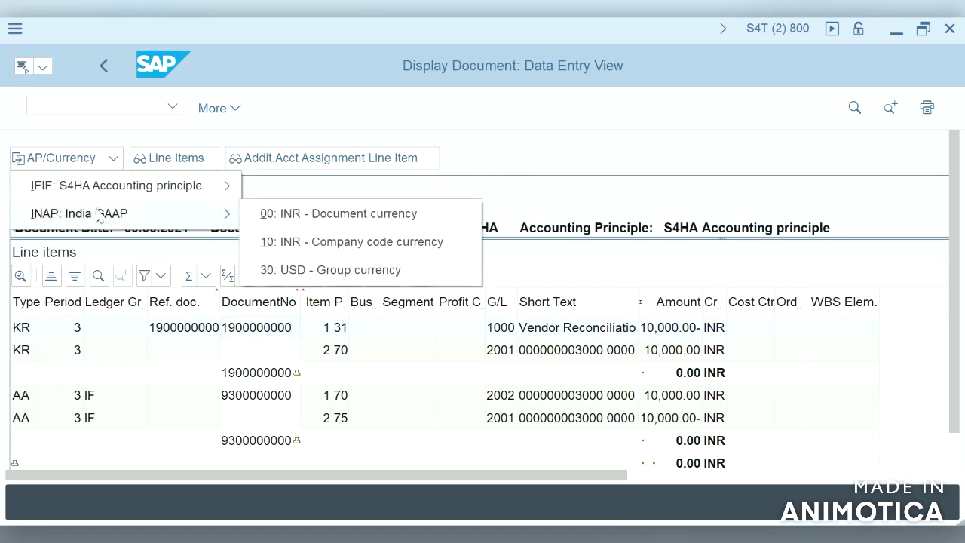
click(323, 214)
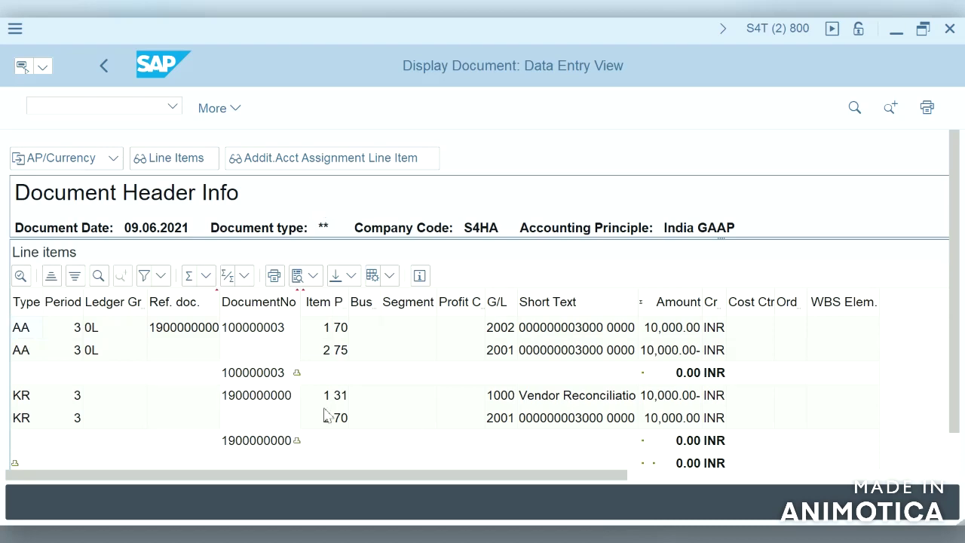
click(255, 400)
click(260, 441)
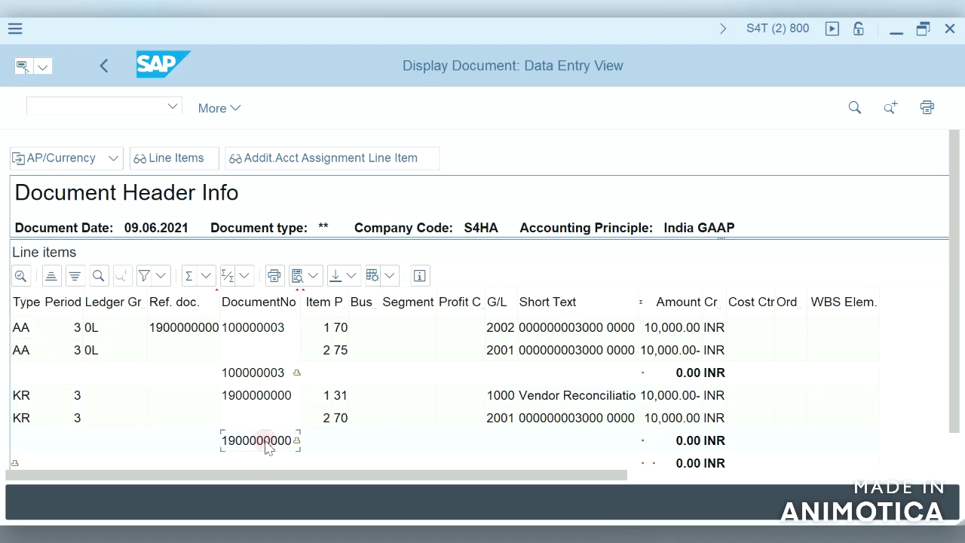
click(259, 329)
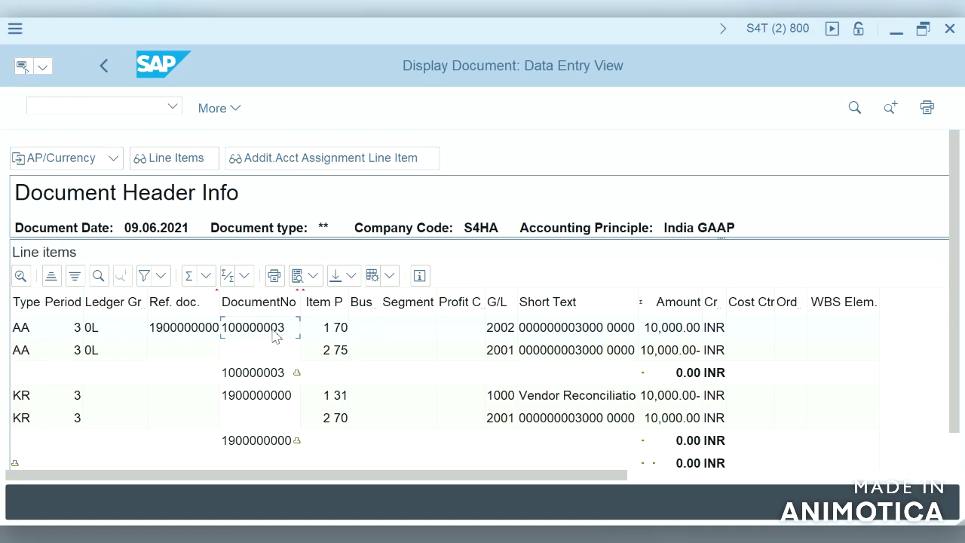
click(269, 377)
click(109, 330)
click(258, 398)
click(270, 446)
click(236, 333)
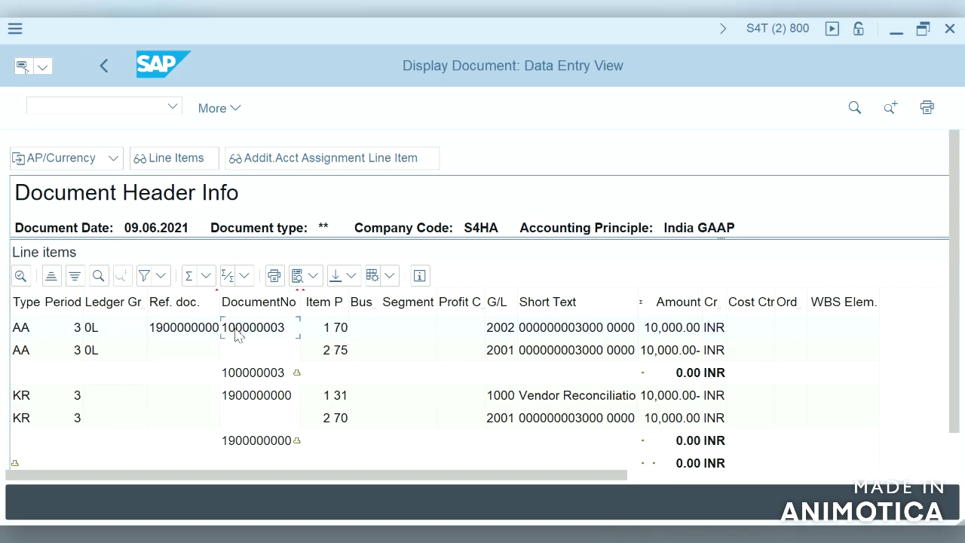